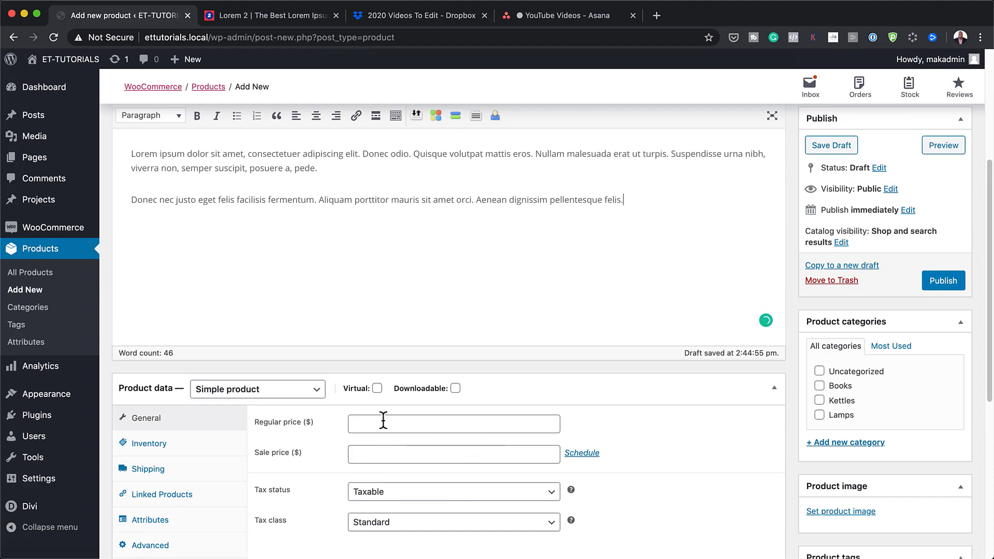
Step: Set the product's regular price to 37 dollars
scroll(383, 421, "down", 1)
left_click(372, 417)
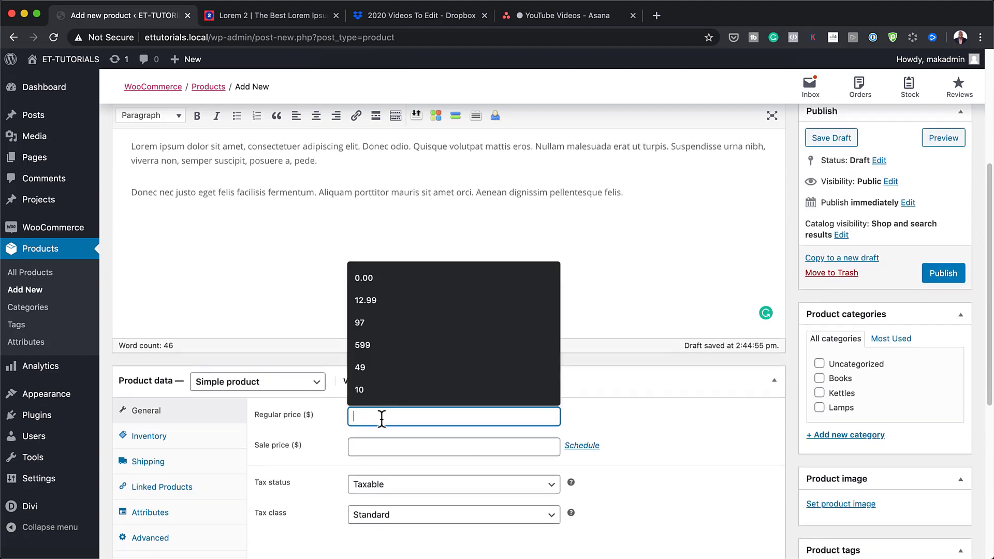
type("37")
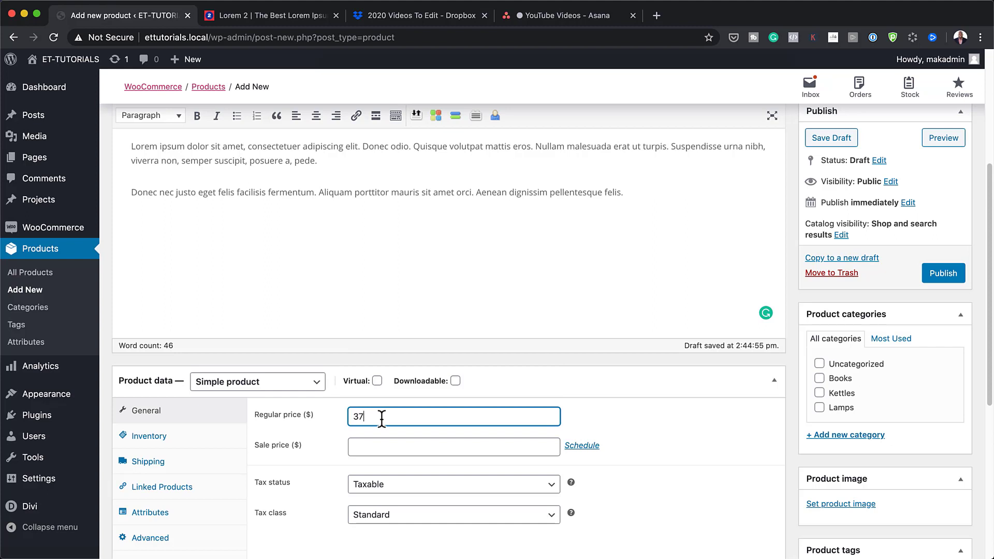
Step: Paste the two Lorem ipsum paragraphs into the product short description and delete the second one, beginning "Donec nec justo"
scroll(382, 419, "down", 5)
left_click(209, 410)
type("Lorem ipsum dolor sit amet, consectetuer adipiscing elit. Donec odio. Quisque volutpat mattis eros. Nullam malesuada erat ut turpis. Suspendisse urna nibh, viverra non, semper suscipit, posuere a, pede. Donec nec justo eget felis facilisis fermentum. Aliquam porttitor mauris sit amet orci. Aenean dignissim pellentesque felis.")
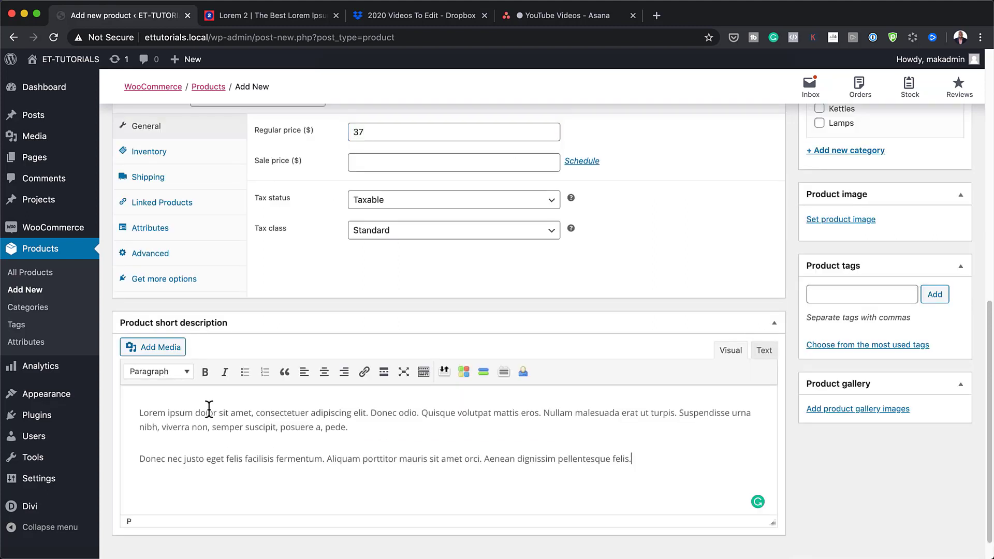
left_click(139, 459)
left_click(636, 453, "shift")
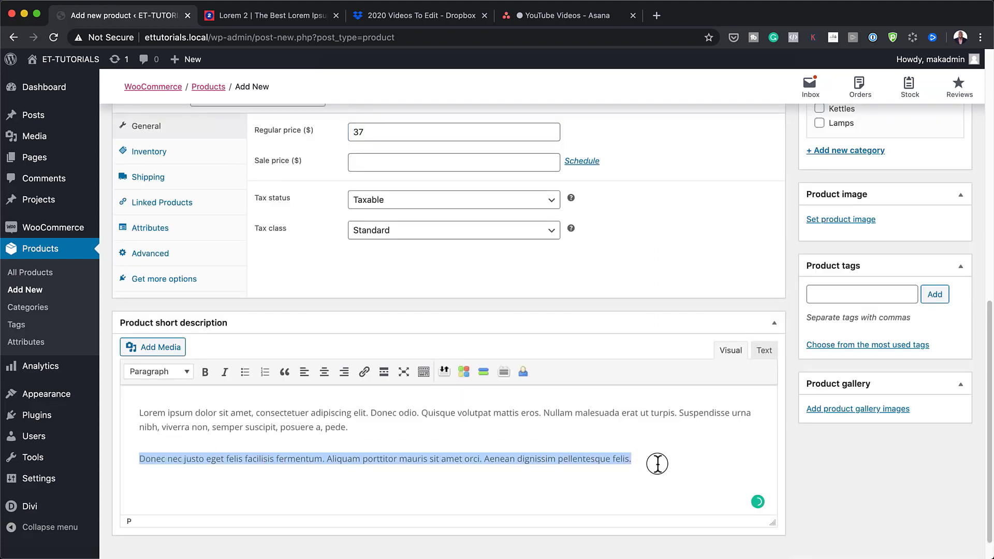
key("BackSpace")
key("BackSpace")
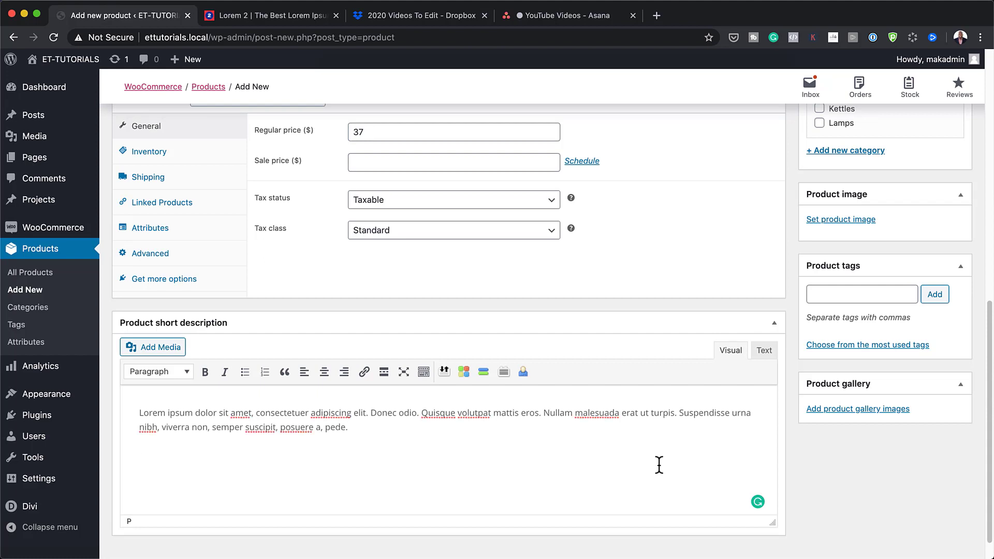
Step: Assign the product to the Kettles category
scroll(748, 367, "up", 1)
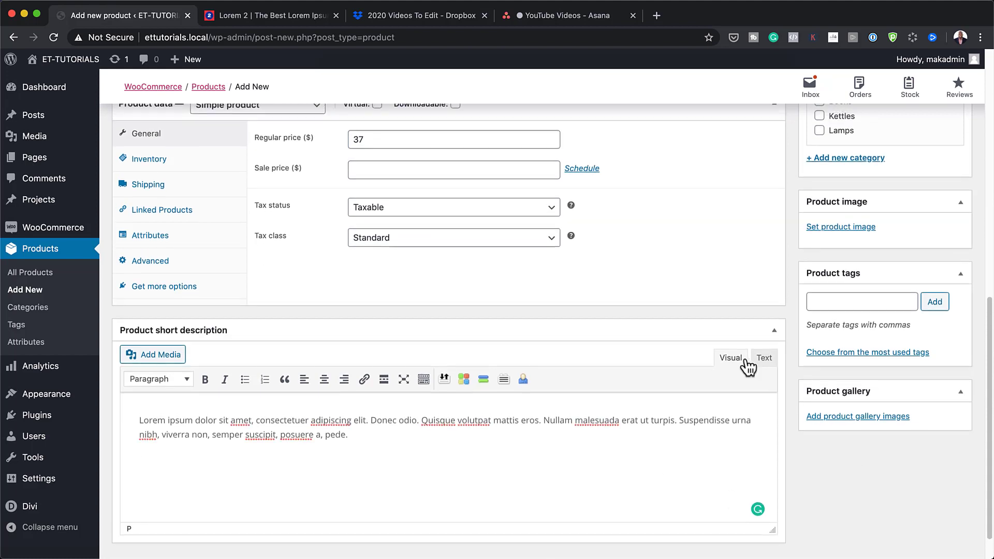
scroll(870, 329, "up", 4)
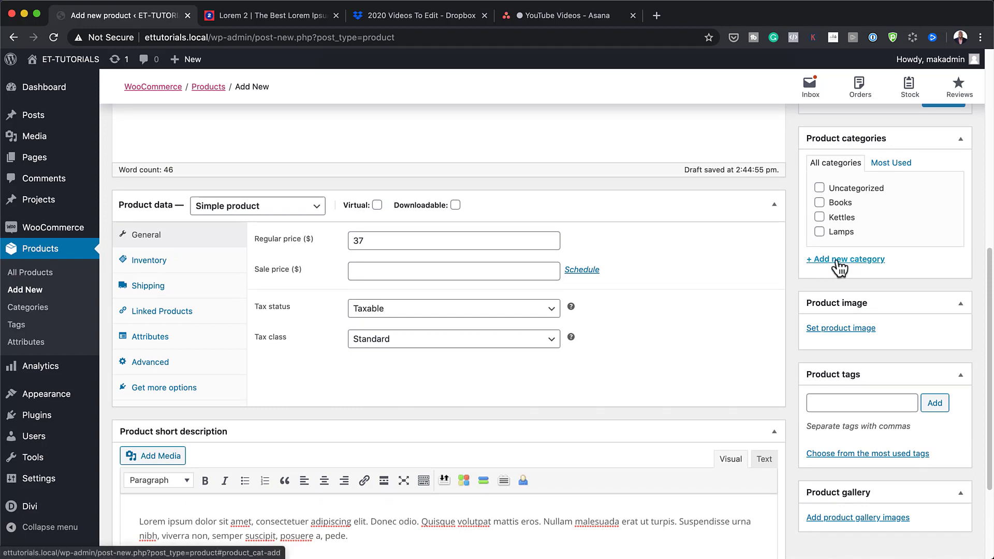
left_click(839, 267)
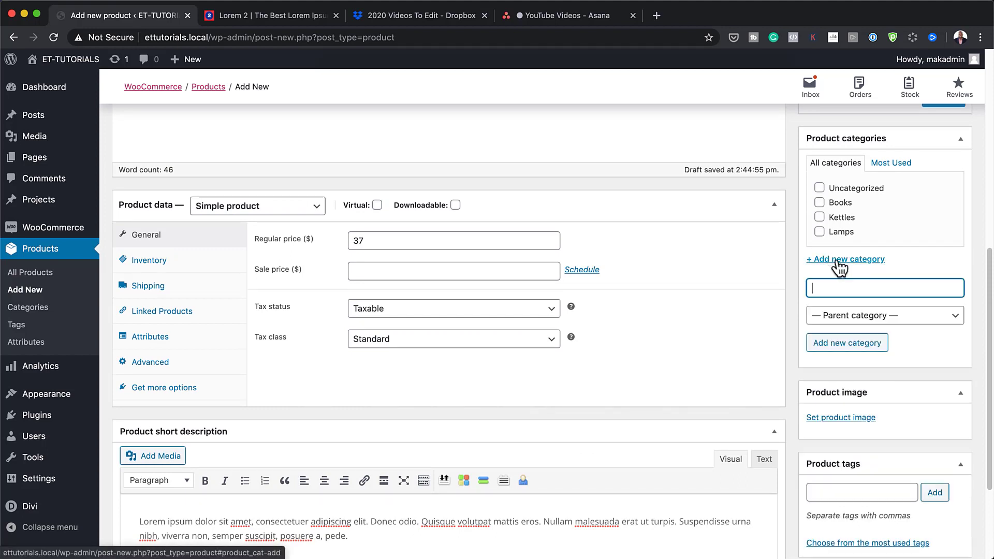
left_click(820, 217)
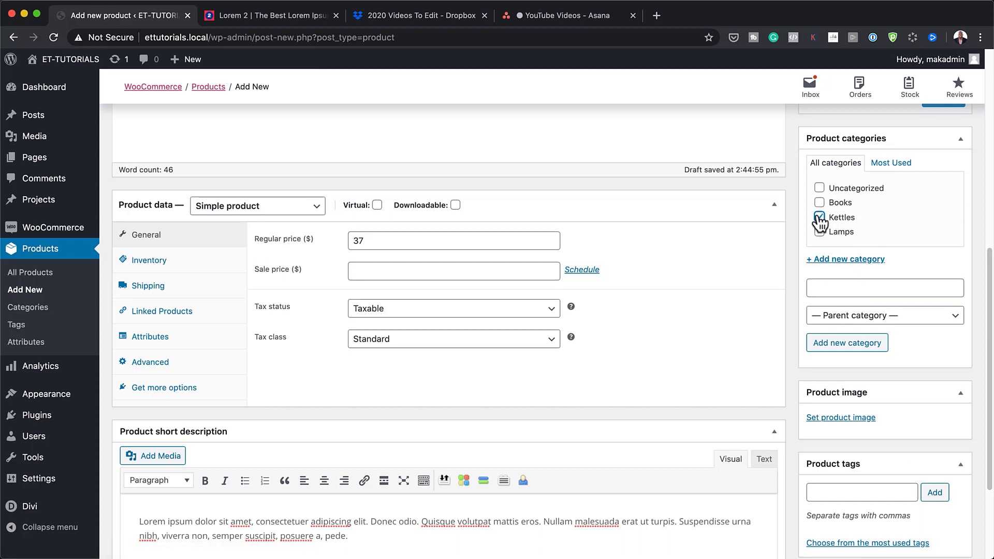
Step: Set the copper kettle picture copper-kettle-1276542_1280.jpg from the media library as the product image
scroll(881, 389, "down", 2)
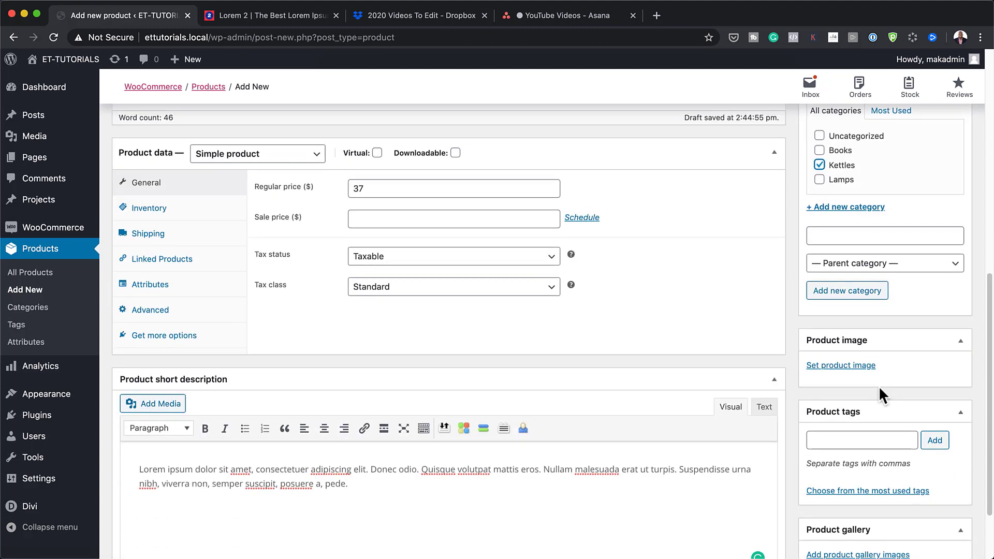
left_click(856, 366)
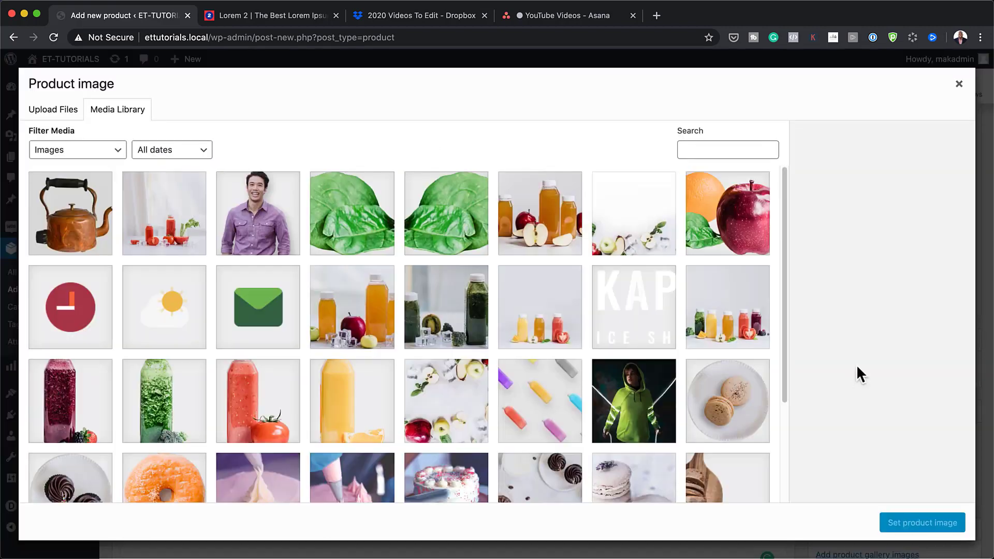
left_click(78, 226)
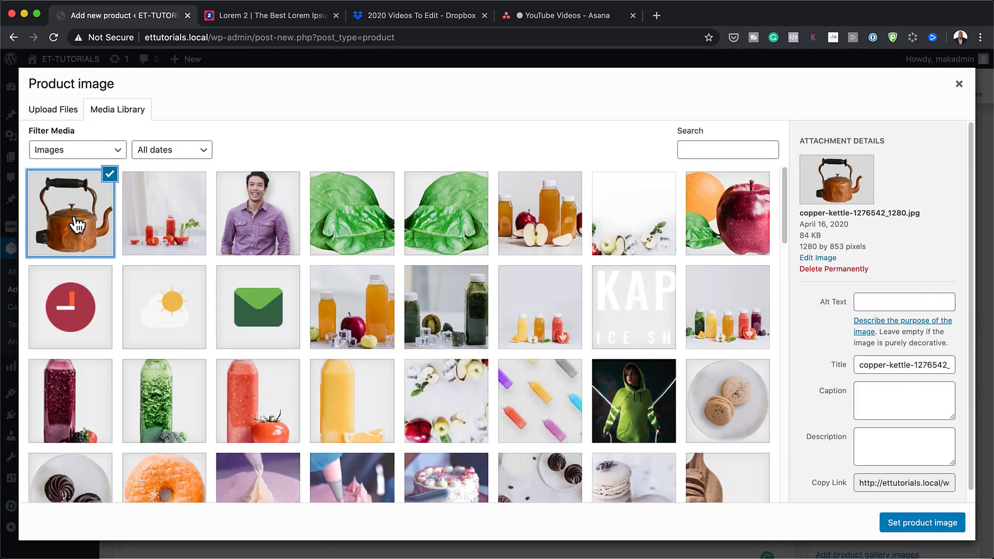
left_click(923, 523)
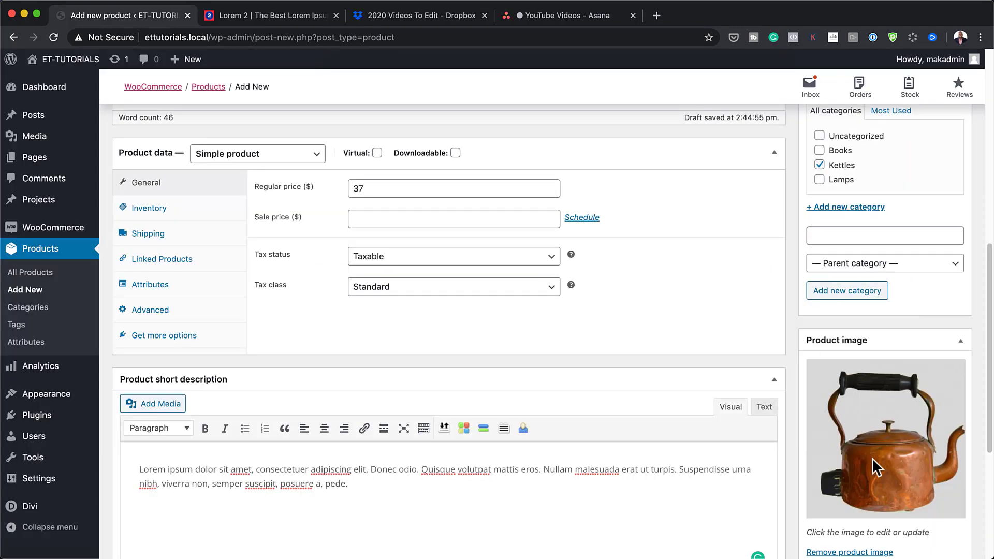
Step: Add a custom product attribute named Capacity with the value 250ml and save it
scroll(874, 475, "down", 5)
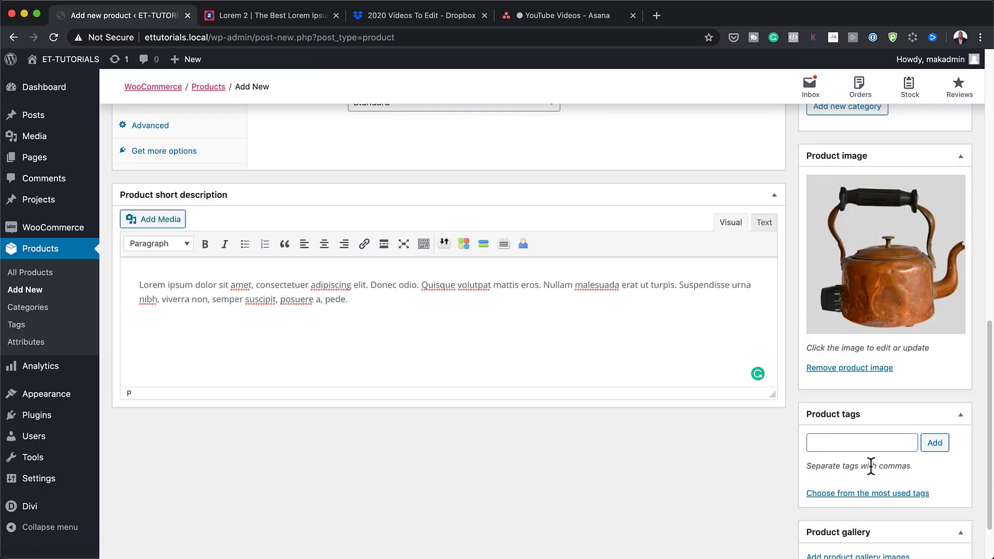
scroll(608, 348, "up", 7)
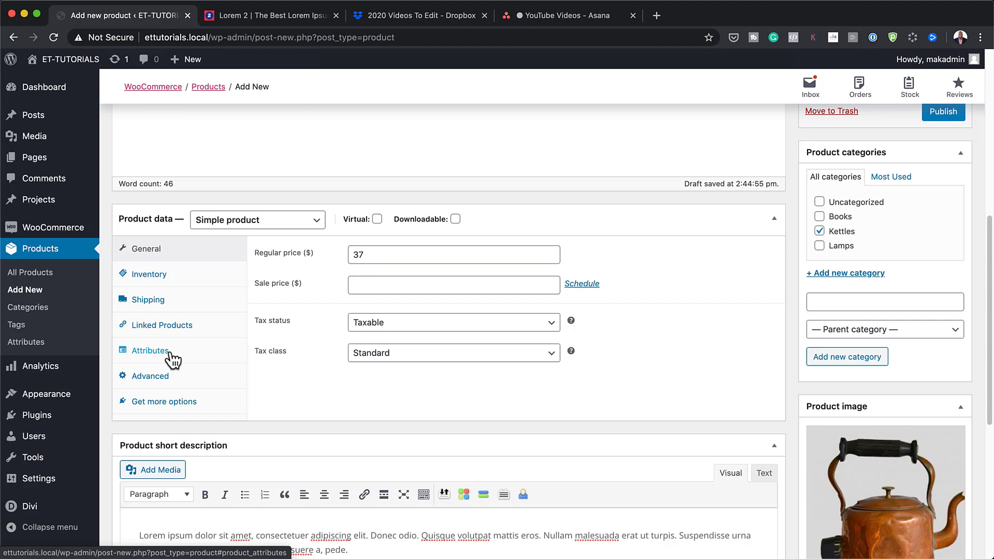
left_click(173, 360)
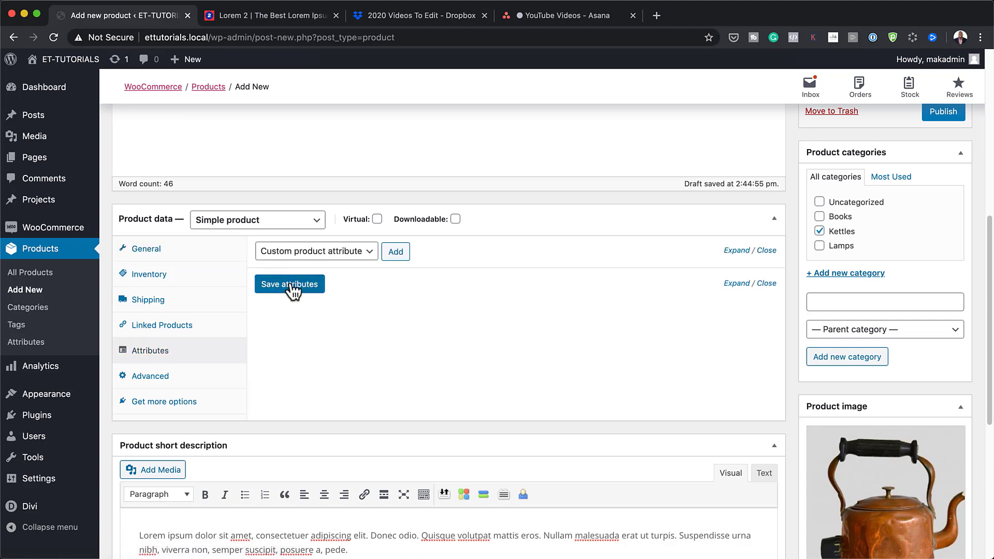
left_click(402, 252)
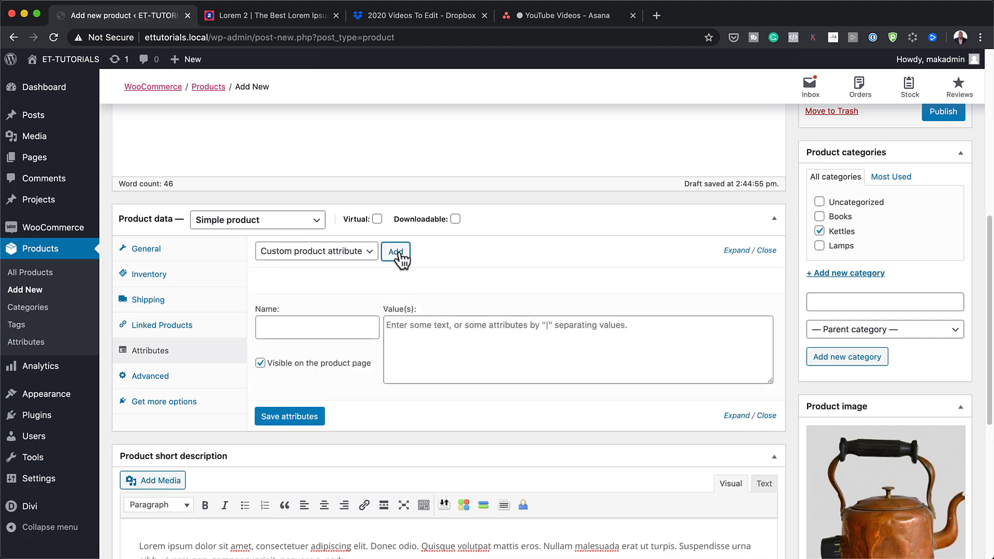
left_click(334, 325)
type("Capacity")
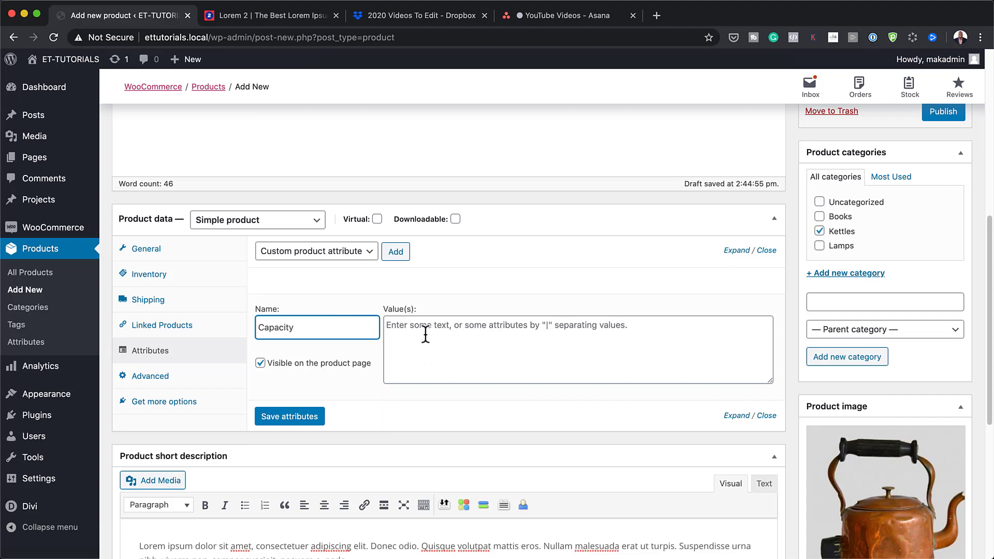
left_click(425, 334)
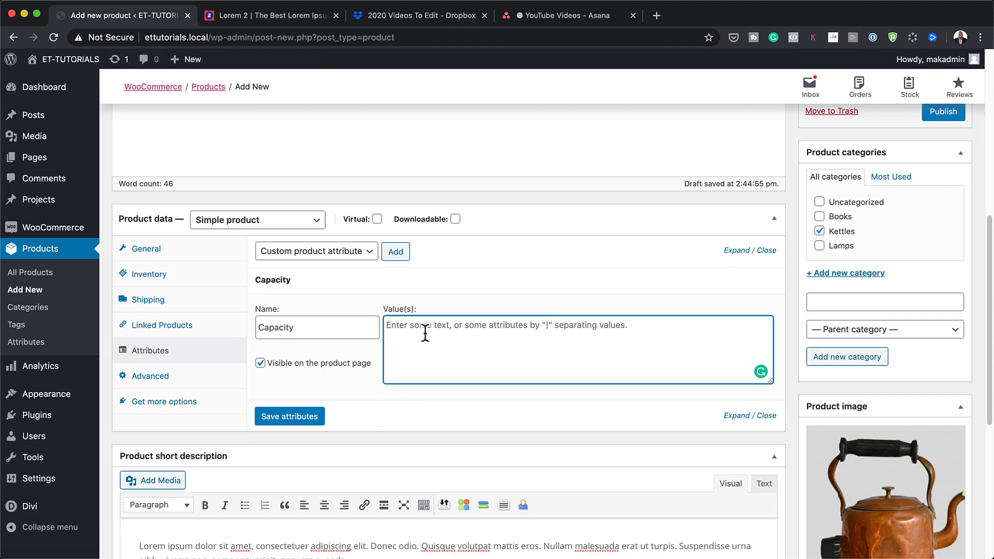
type("250ml")
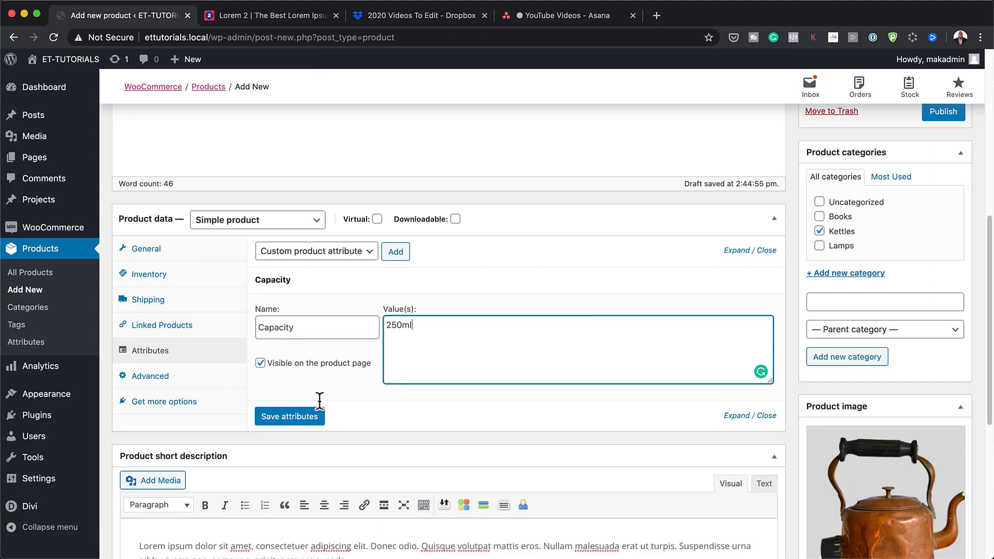
left_click(307, 421)
Step: Add a custom product attribute named Material with the value Pure Copper and save it
left_click(397, 252)
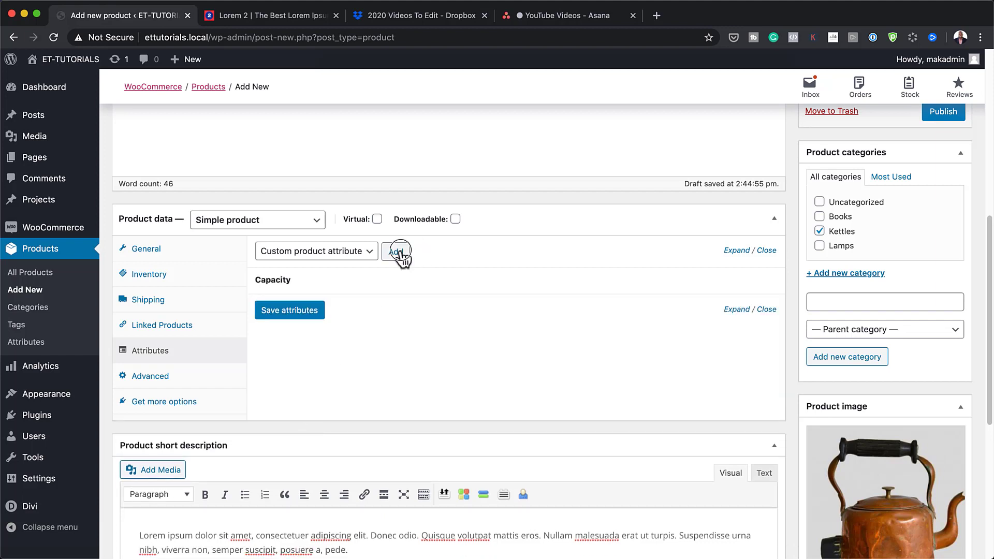
left_click(331, 357)
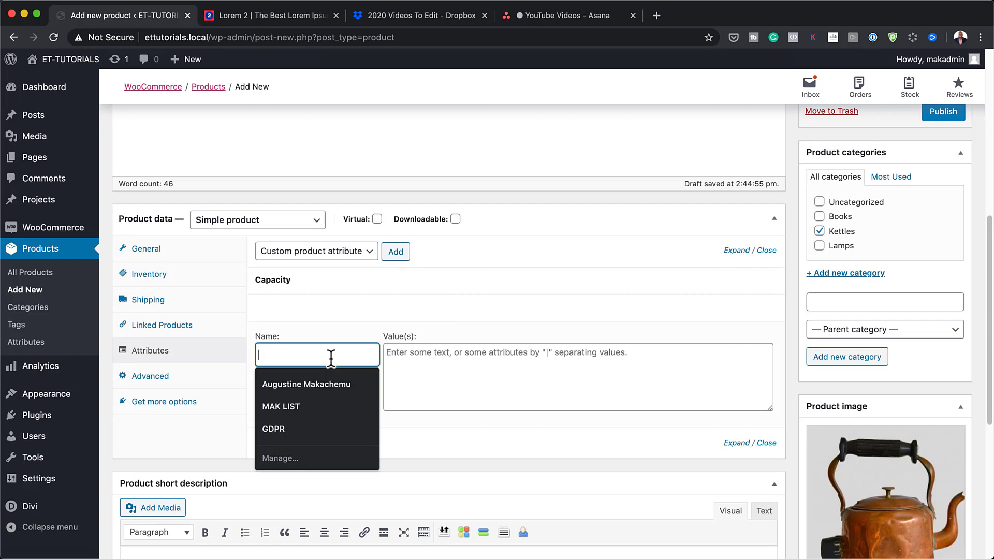
type("Material")
left_click(406, 360)
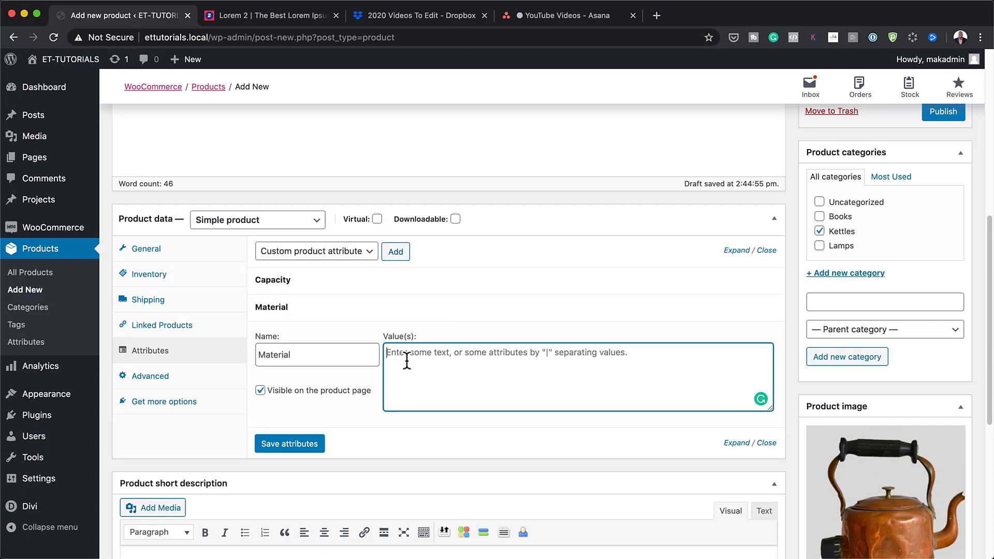
type("Pure Copper")
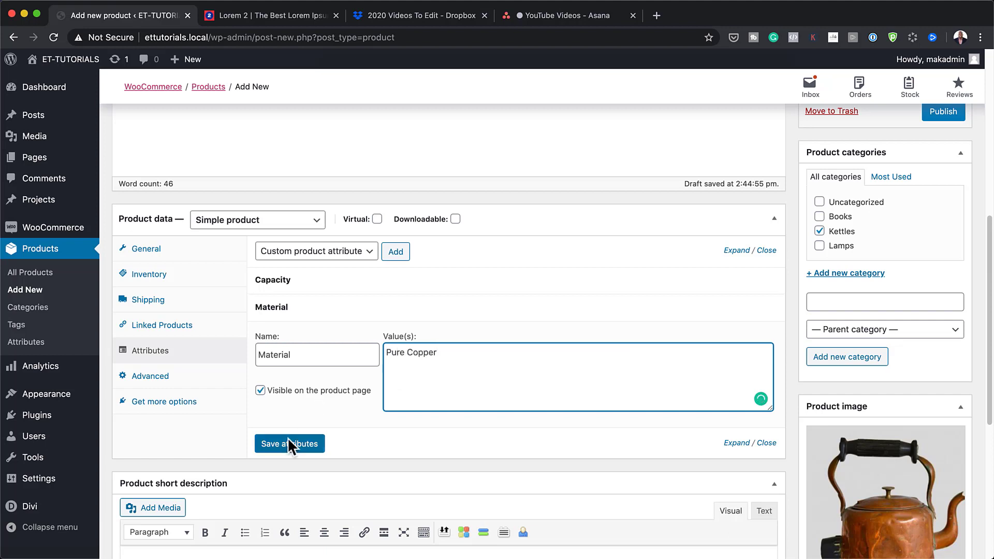
left_click(290, 444)
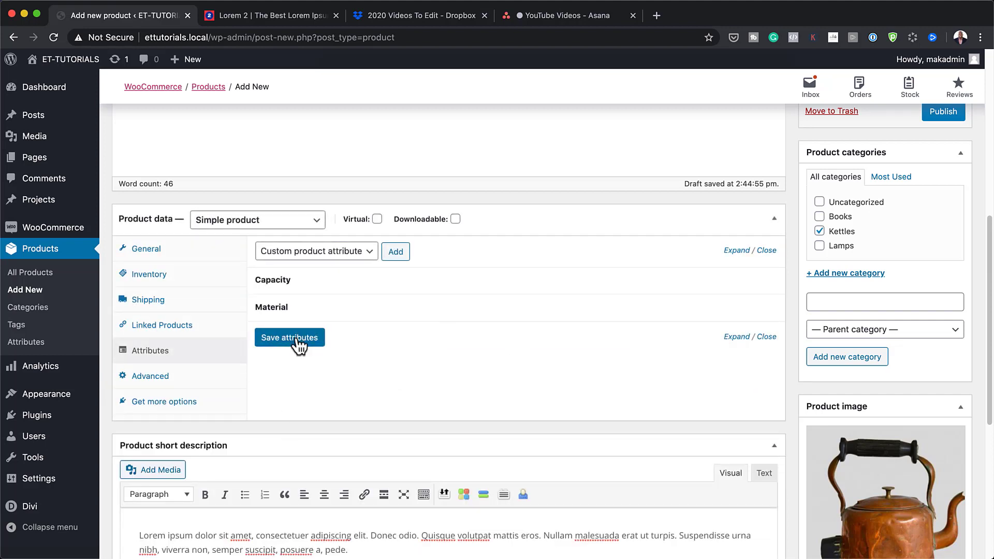
Step: Add a custom product attribute named Condition with the value Normal Wear and Tear and save it
left_click(403, 254)
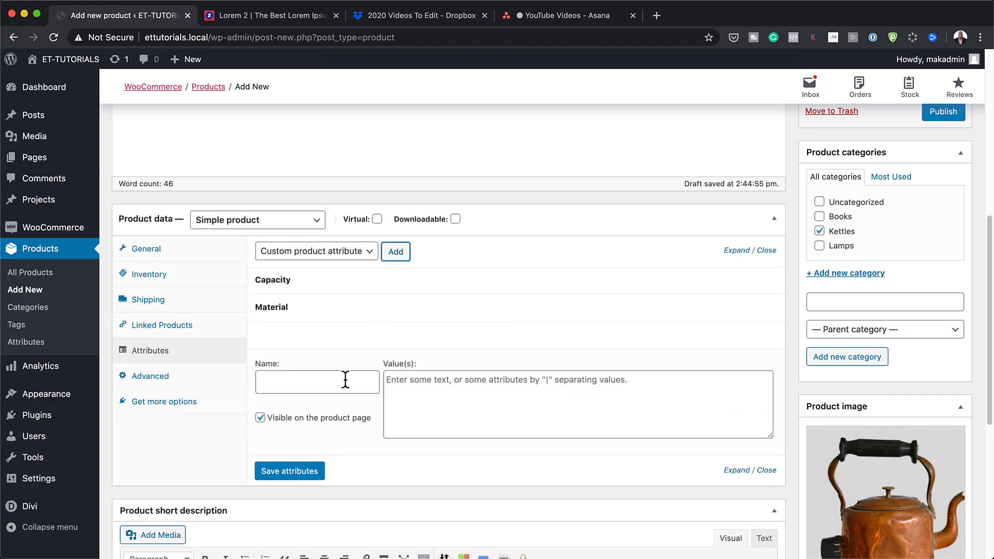
left_click(346, 380)
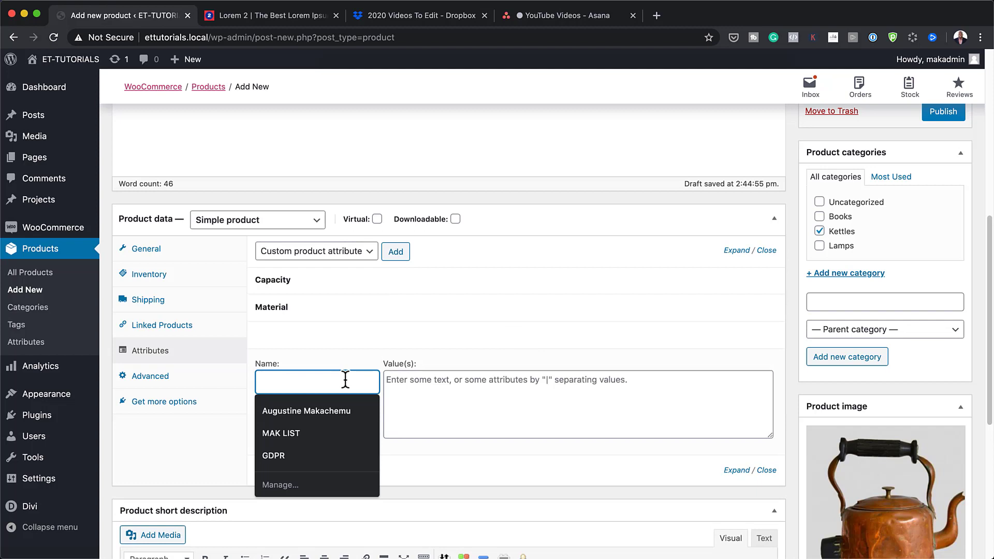
type("Condition")
left_click(403, 389)
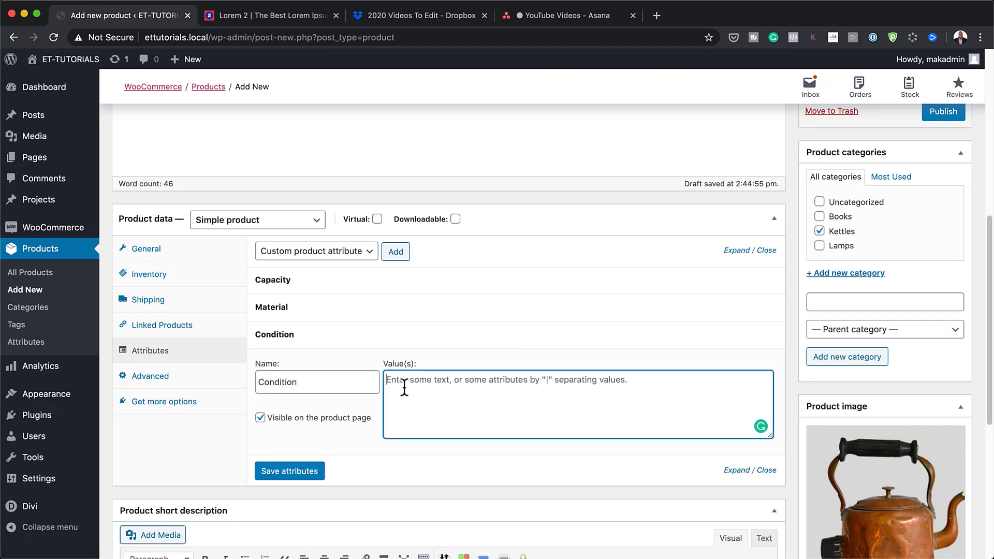
type("Nor")
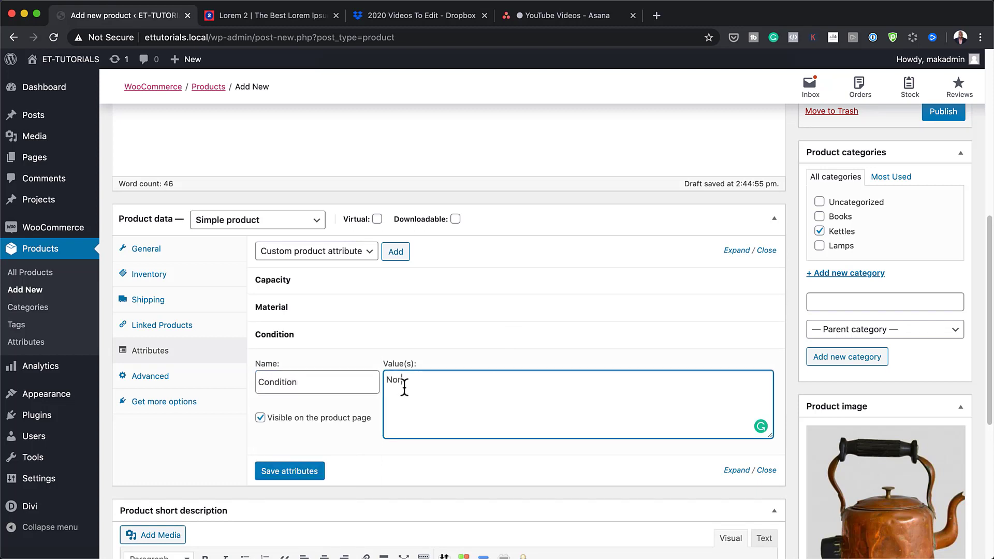
type("mal Wear and Tear")
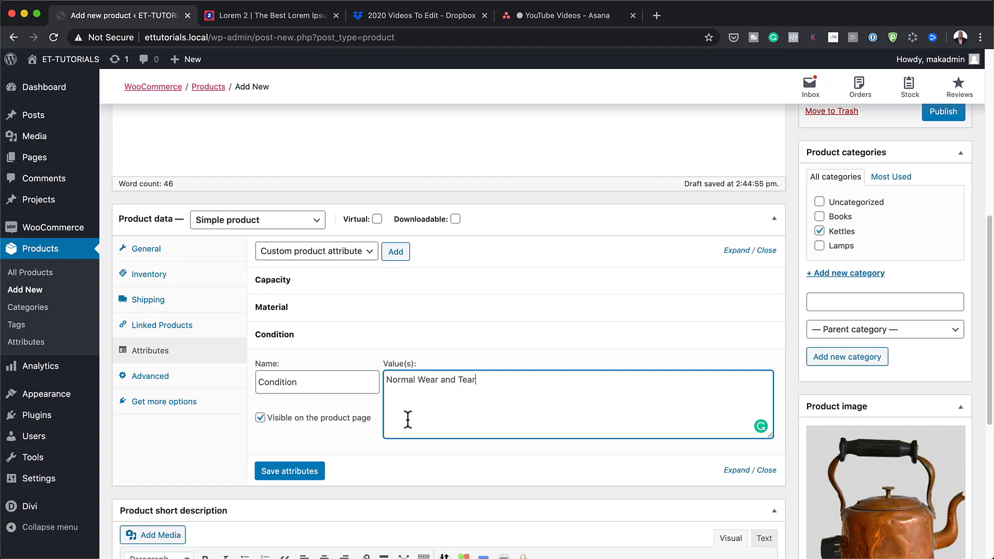
left_click(303, 479)
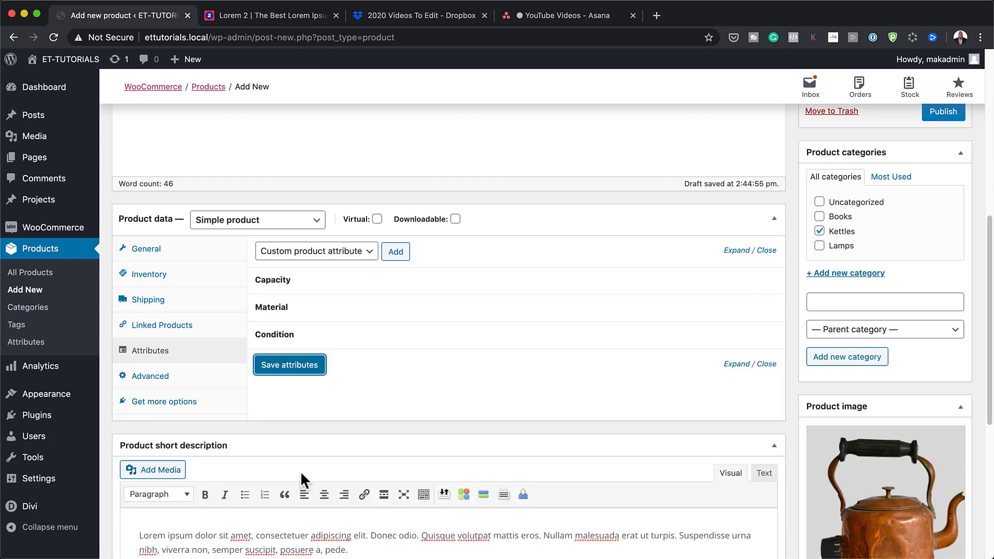
Step: Publish the Kettle product and switch its editing to the Divi Builder
left_click(935, 115)
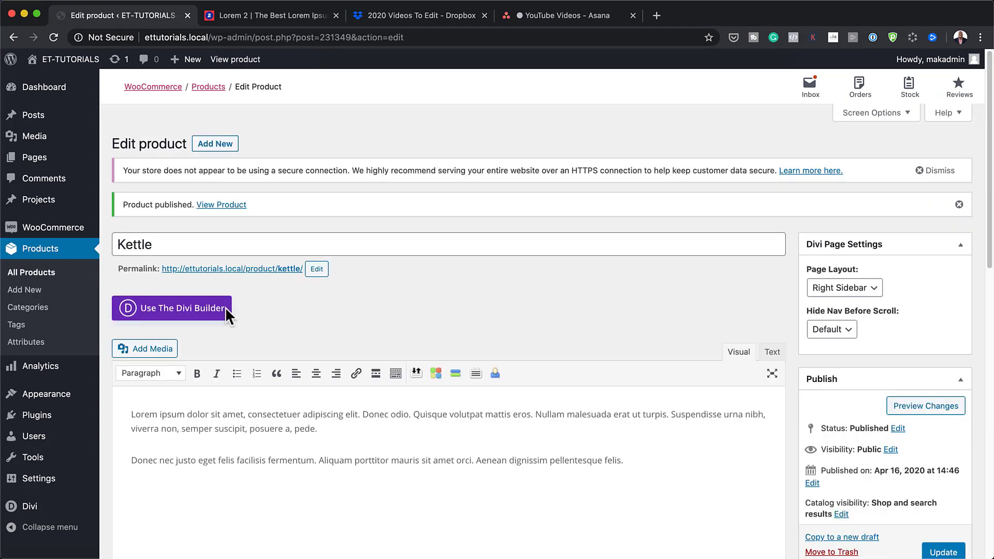
left_click(215, 308)
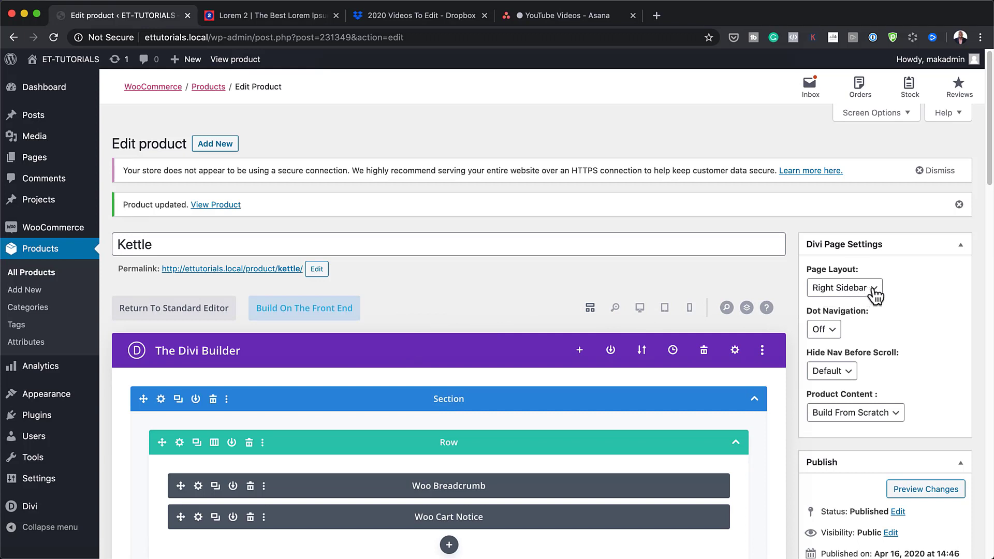
left_click(874, 290)
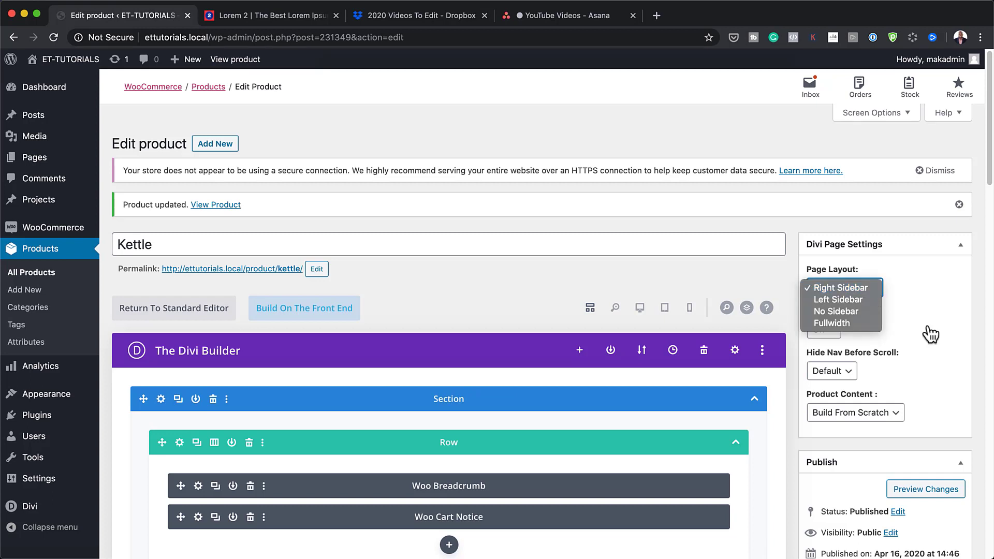
key("Escape")
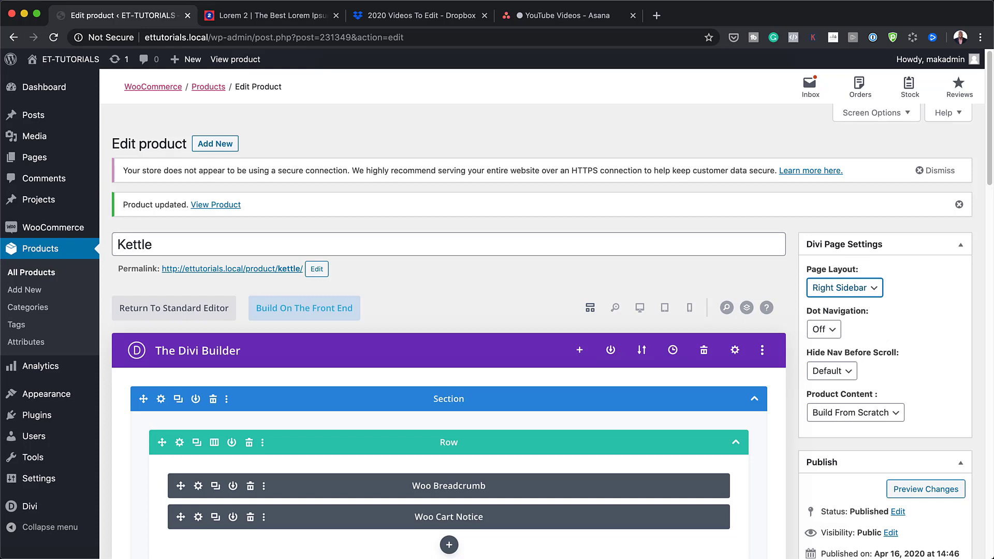
Step: Set the Kettle product's page layout to Fullwidth and update the product
left_click(865, 294)
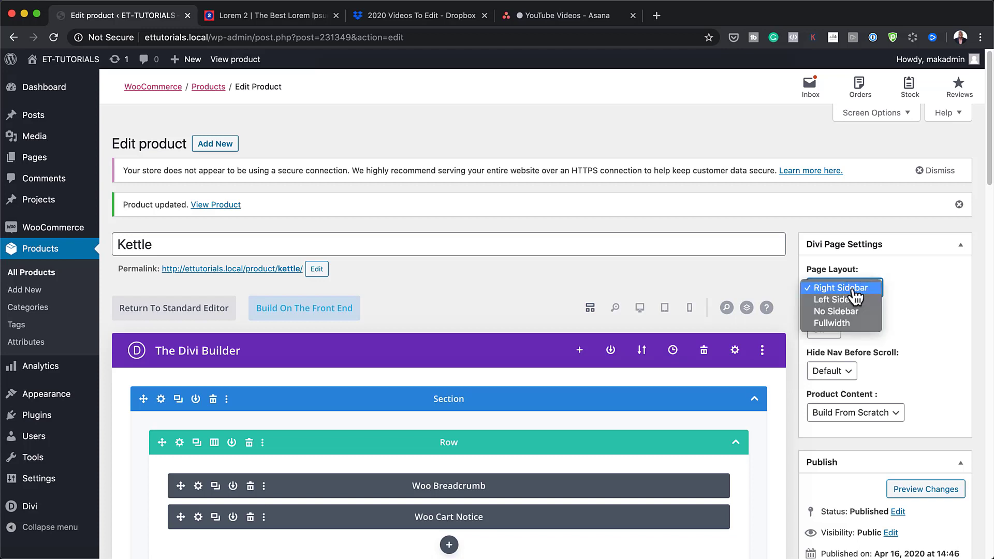
left_click(839, 325)
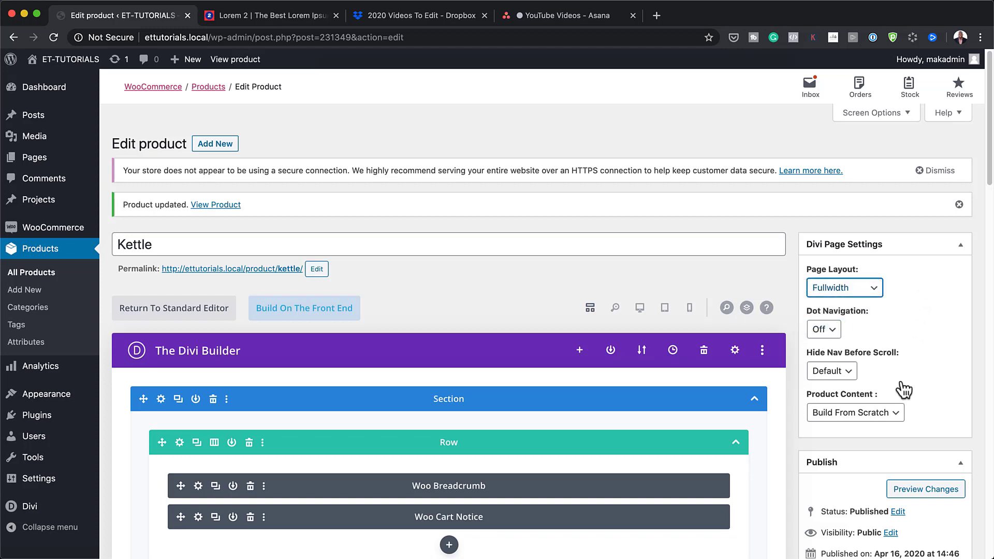
scroll(901, 379, "down", 4)
left_click(943, 432)
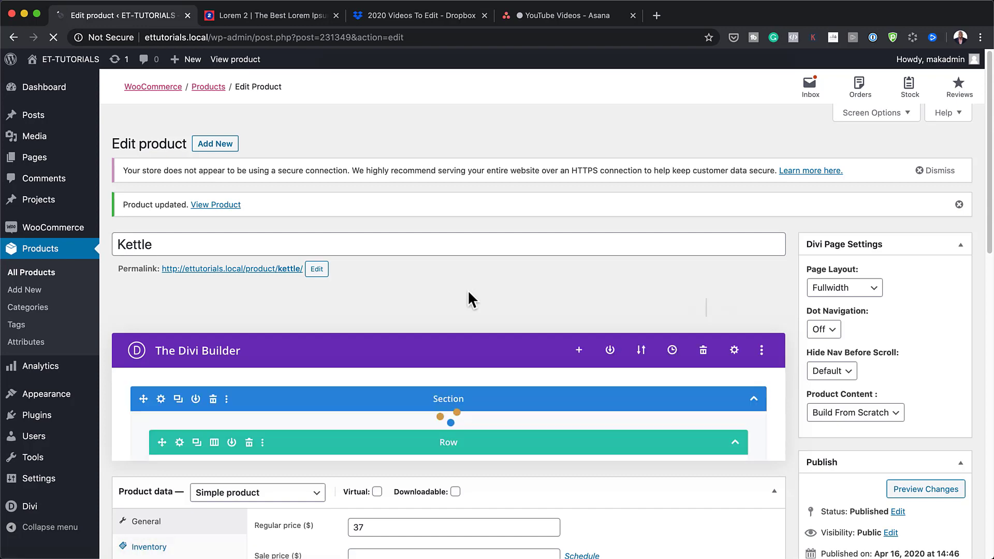
Step: Open the Kettle page in the front-end builder and delete its prefilled section, leaving an empty section without inserting a row
left_click(339, 308)
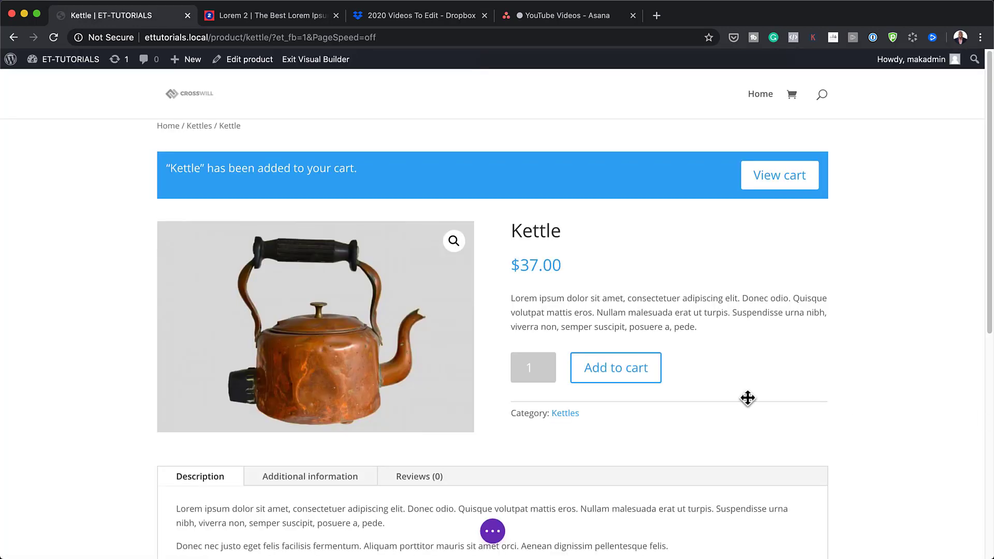
scroll(906, 415, "down", 5)
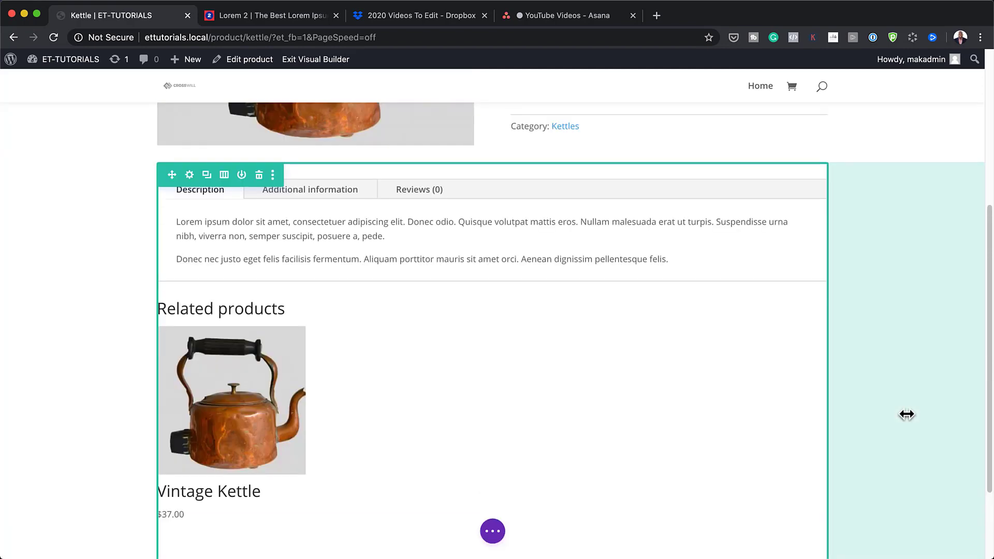
scroll(906, 414, "up", 5)
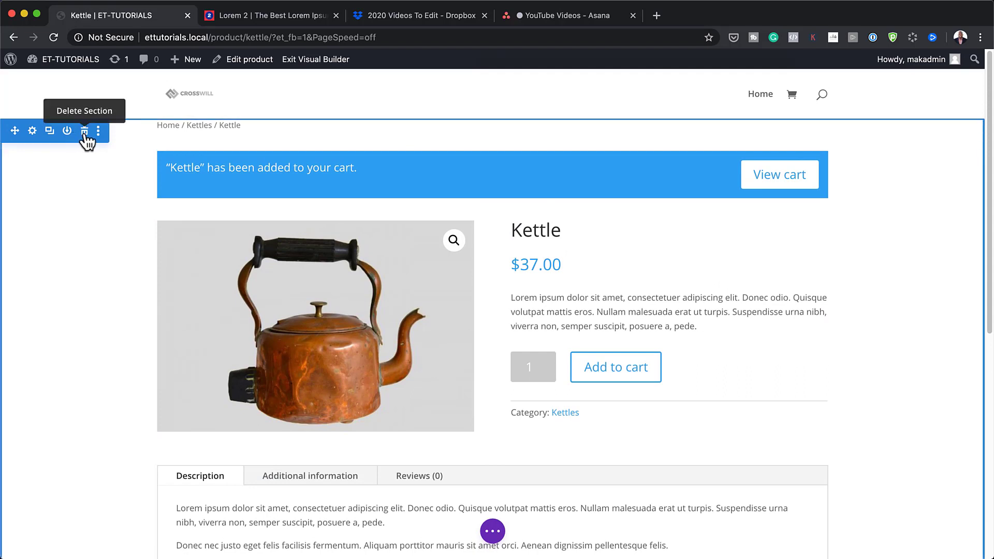
left_click(85, 131)
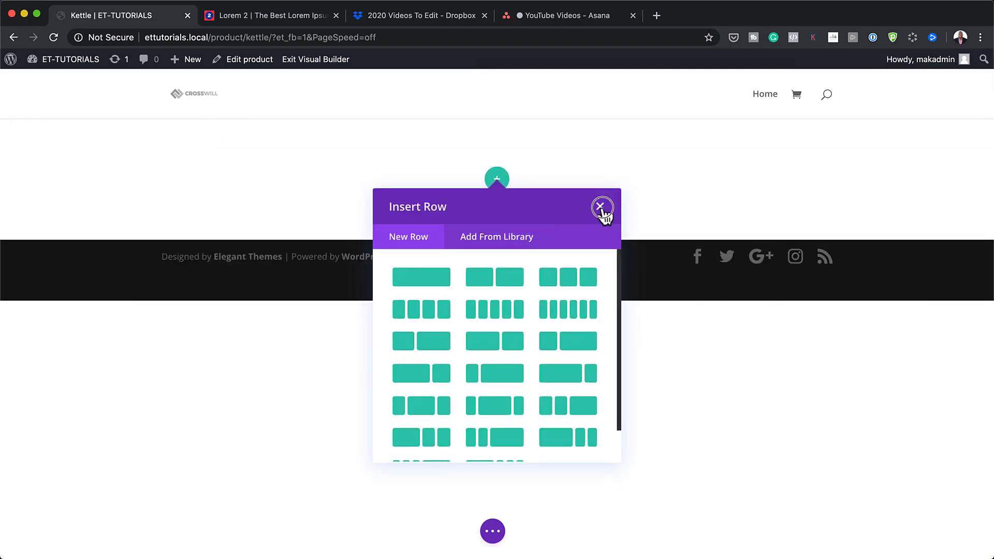
left_click(600, 207)
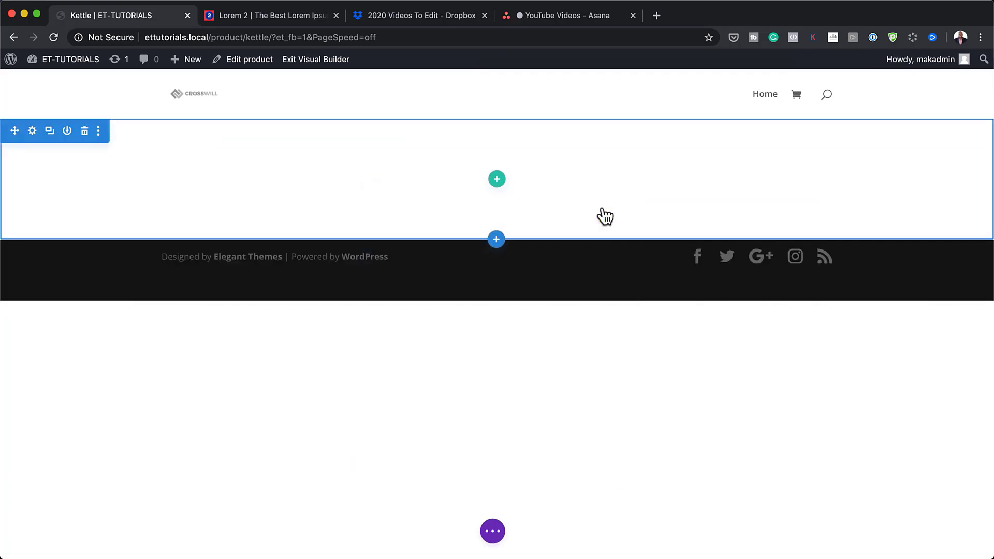
Step: Open the empty section's settings, dock the settings window at the side and add a background gradient
left_click(32, 132)
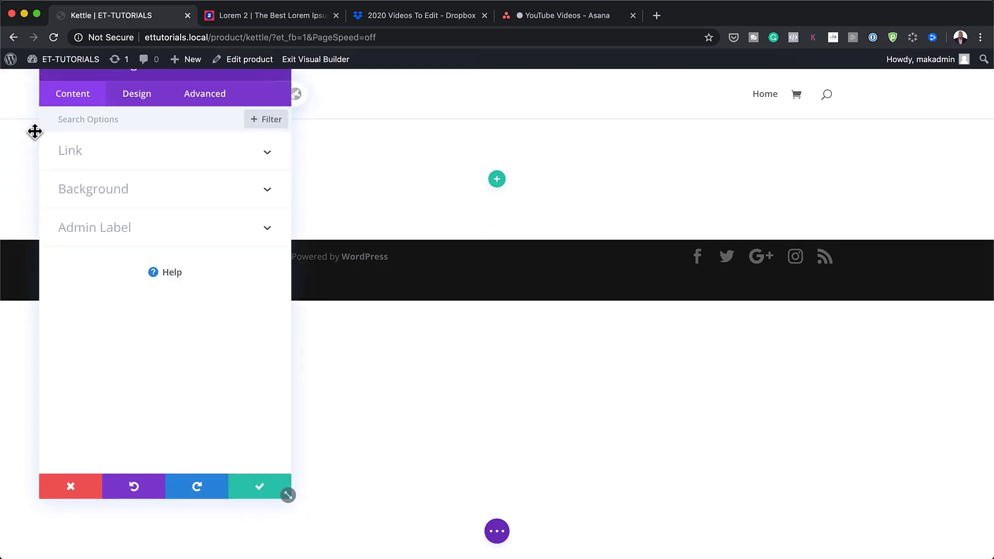
left_click_drag(252, 83, 244, 103)
left_click(245, 101)
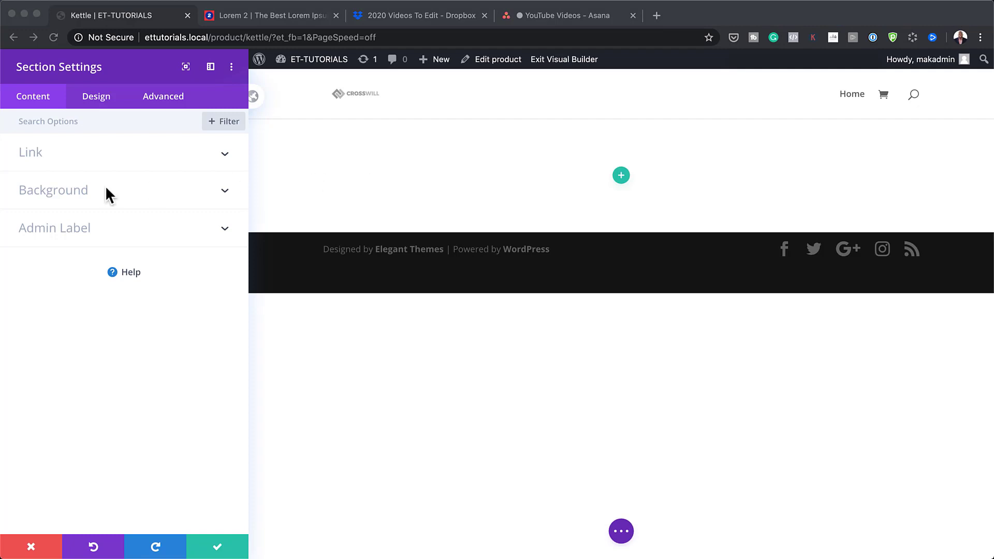
left_click(82, 189)
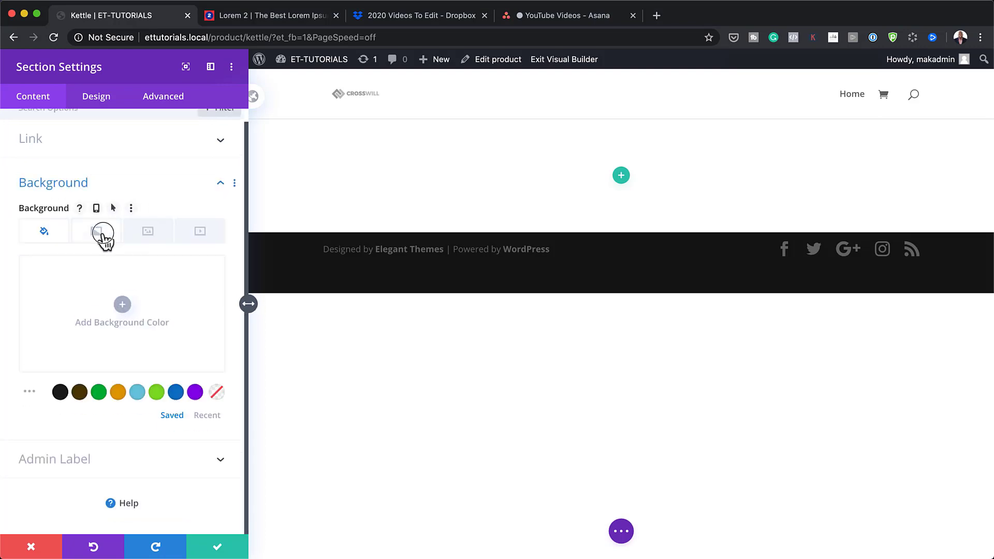
left_click(104, 236)
left_click(124, 319)
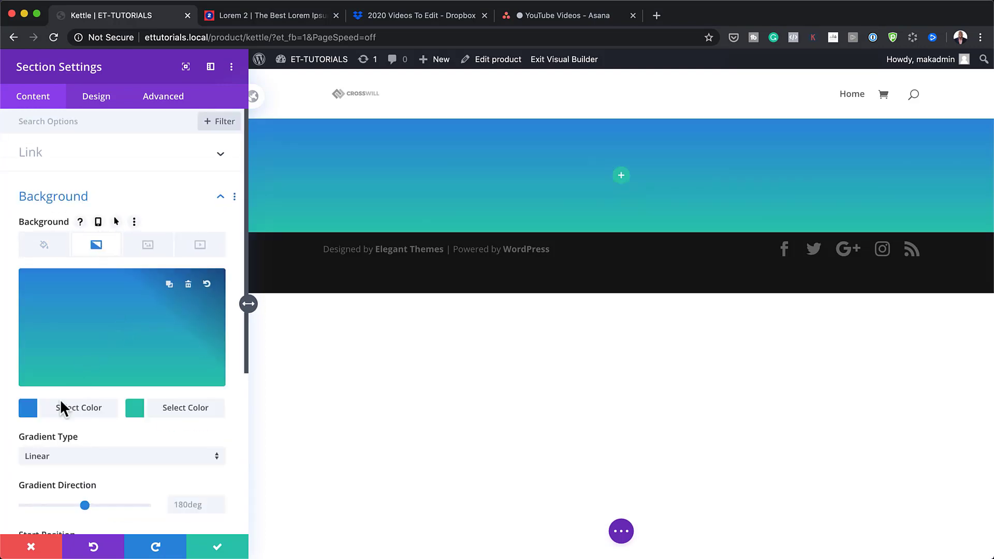
Step: Set the first color of the section's background gradient to #f2f6f5
left_click(29, 411)
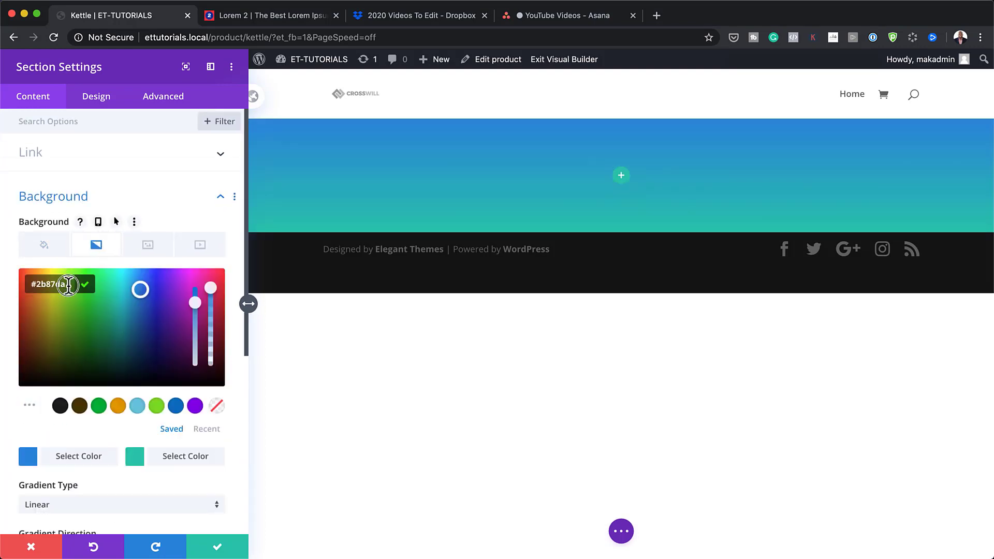
left_click(69, 285)
type("#f2f6f5")
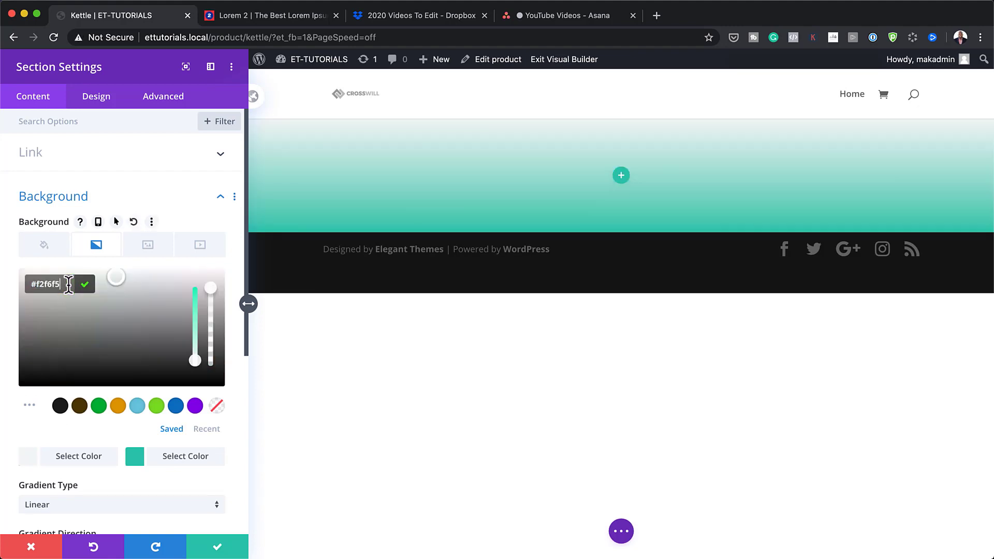
Step: Set the second color of the section's background gradient to #313131
key("super+Tab")
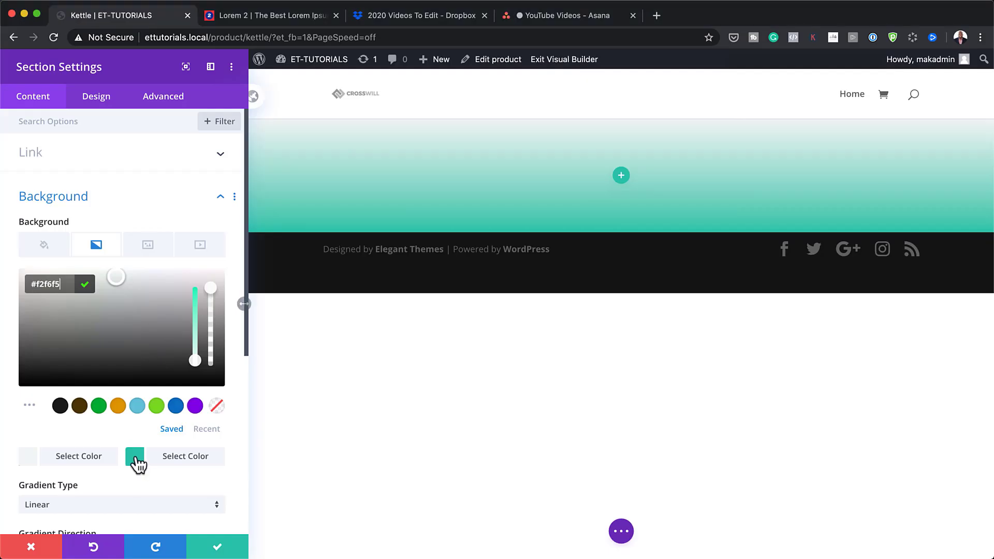
left_click(135, 457)
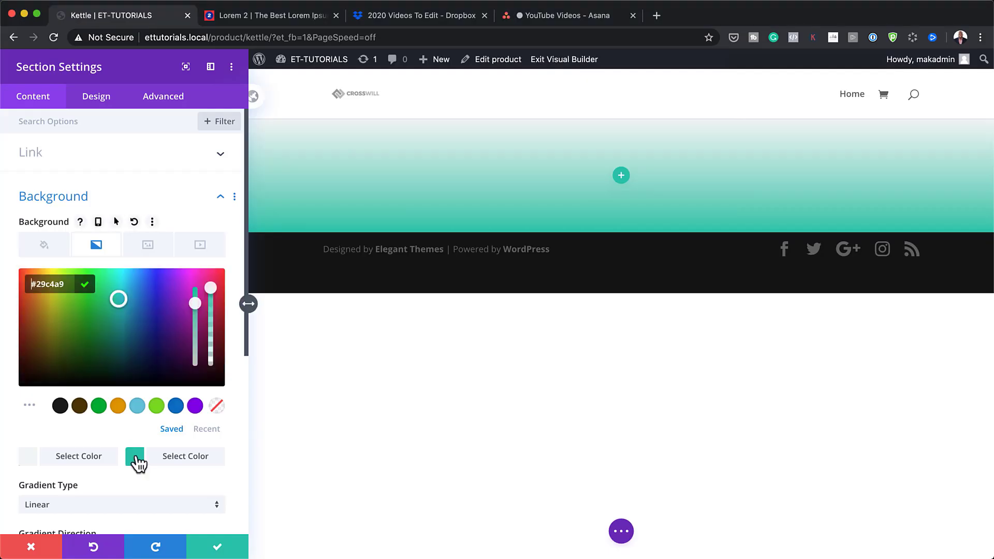
left_click(135, 458)
left_click(135, 407)
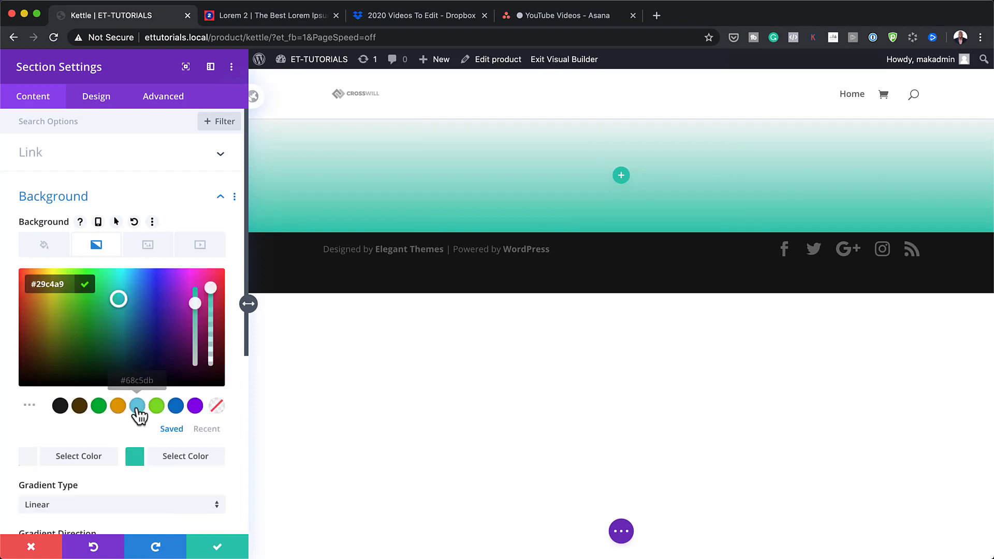
left_click(71, 284)
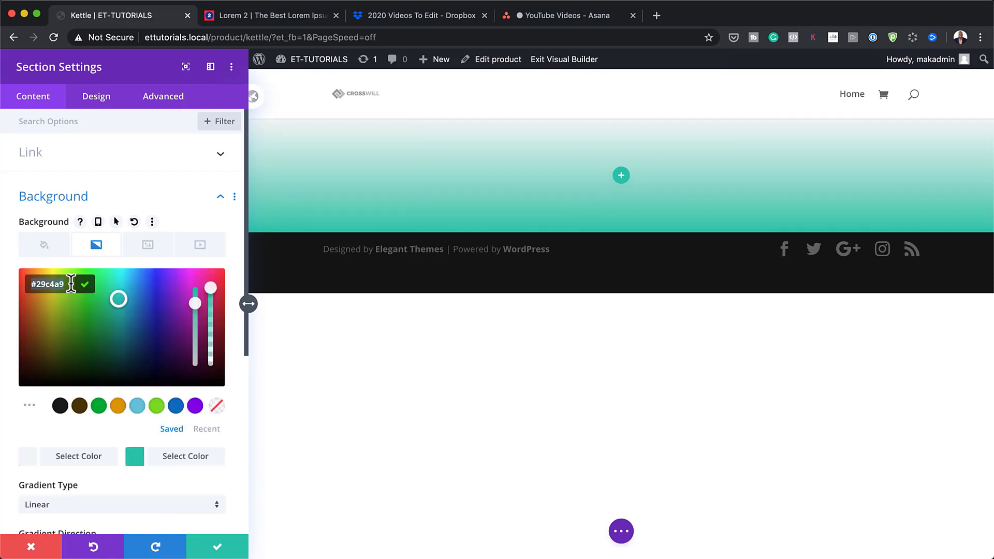
type("#313131")
Step: Set the gradient direction to 90deg and both its start and end positions to 50%
scroll(166, 472, "down", 5)
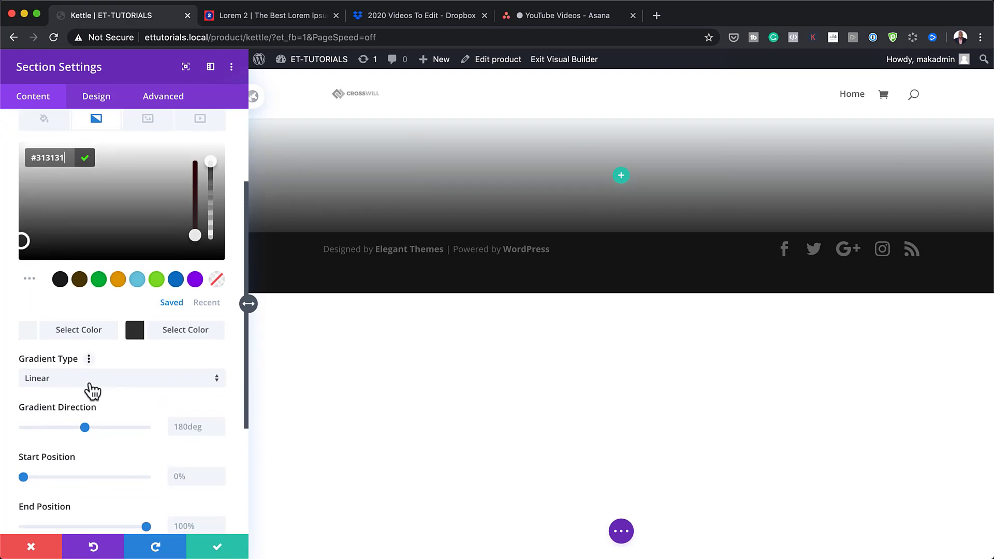
left_click(189, 428)
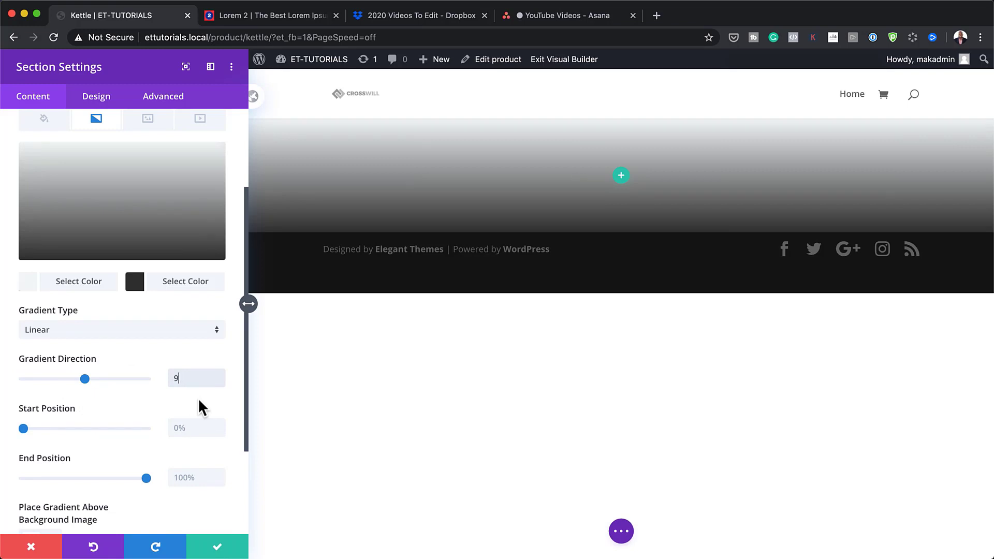
type("90deg")
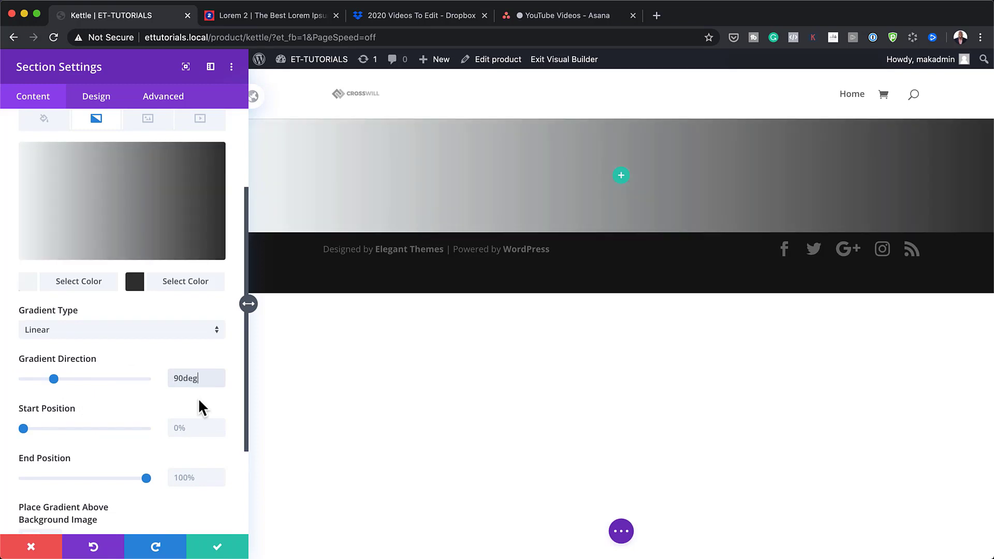
left_click(194, 430)
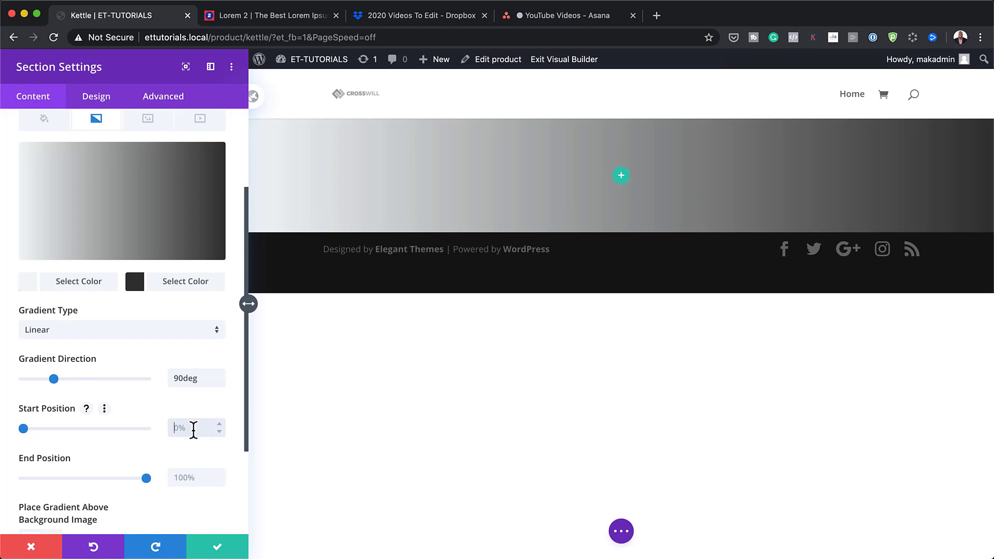
type("50%")
left_click(194, 477)
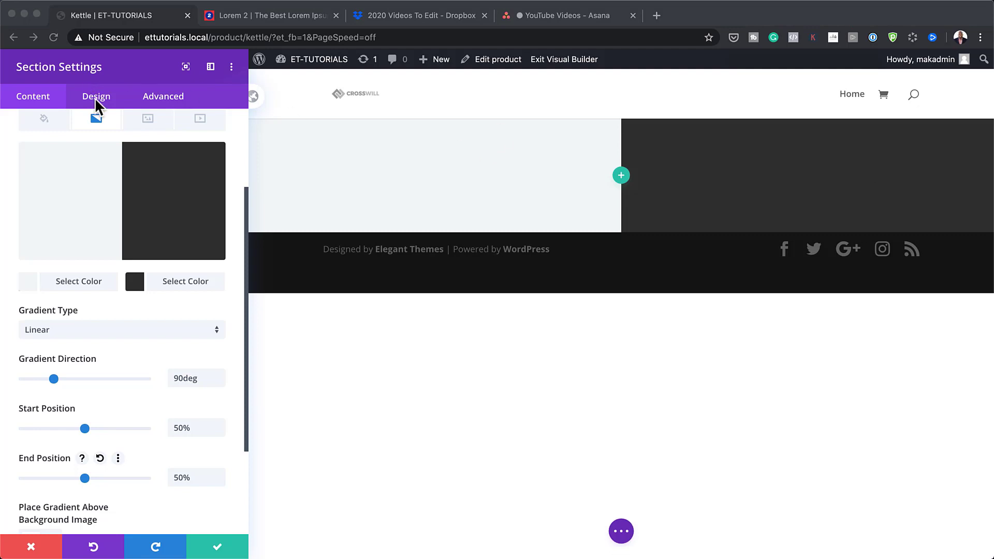
Step: Set the section's width and max width to 100% in its design sizing options
left_click(96, 96)
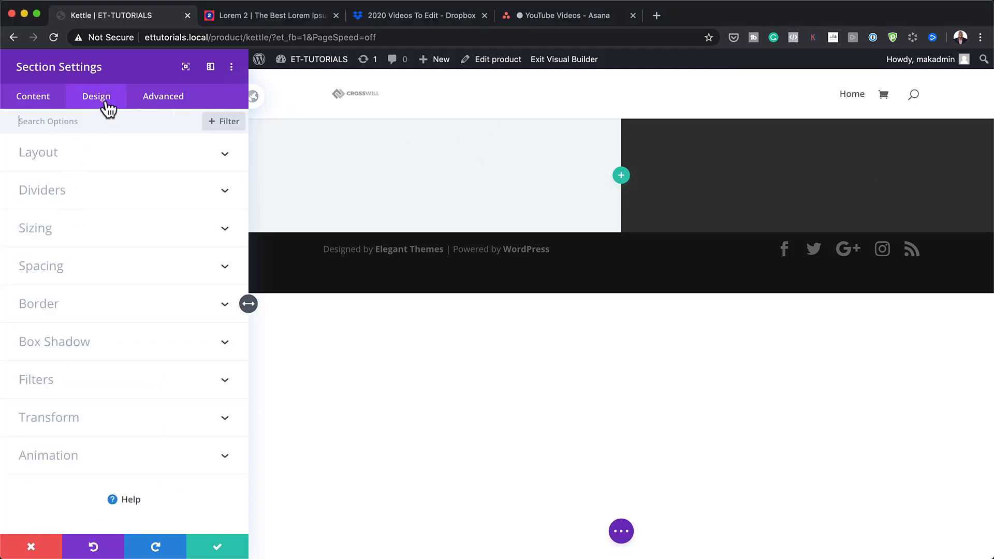
left_click(46, 230)
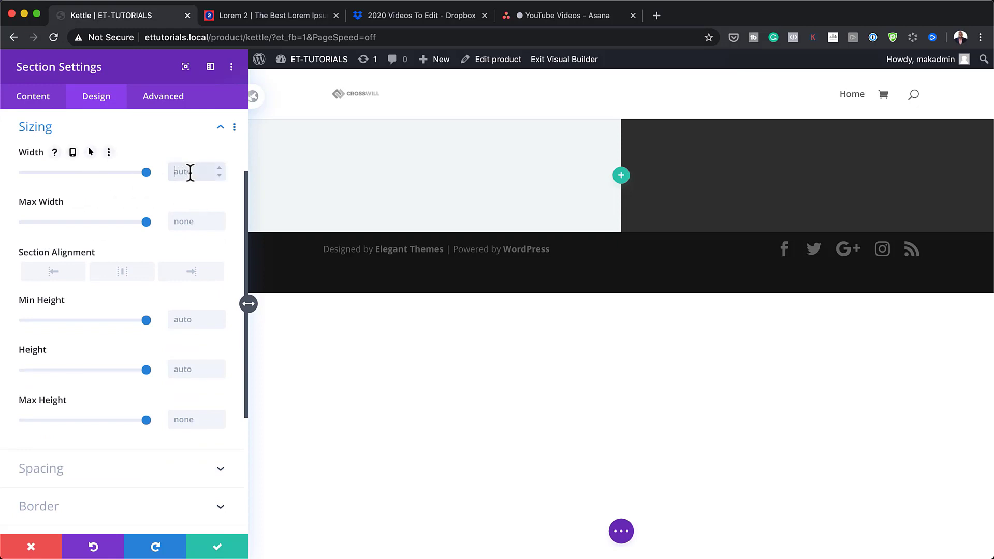
type("100%")
left_click(185, 222)
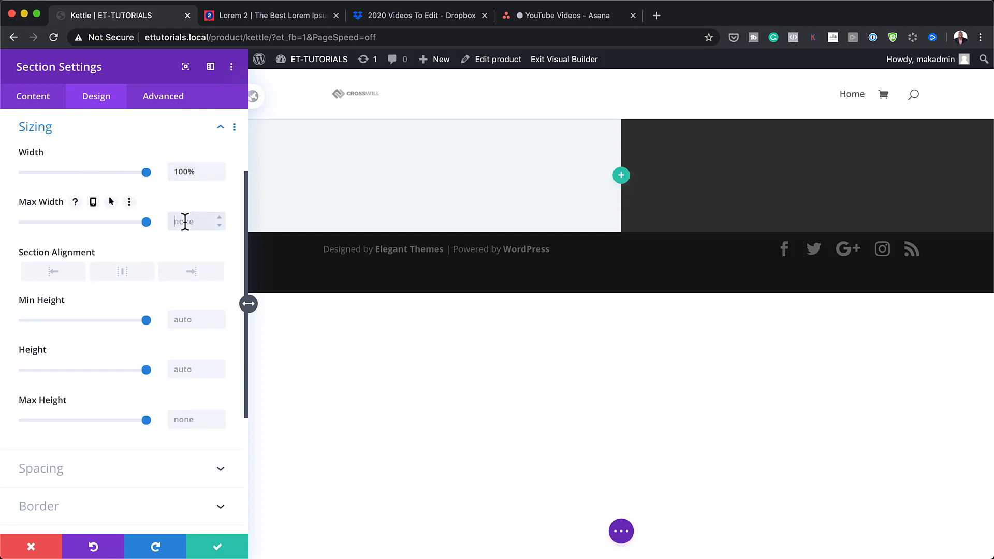
type("100%")
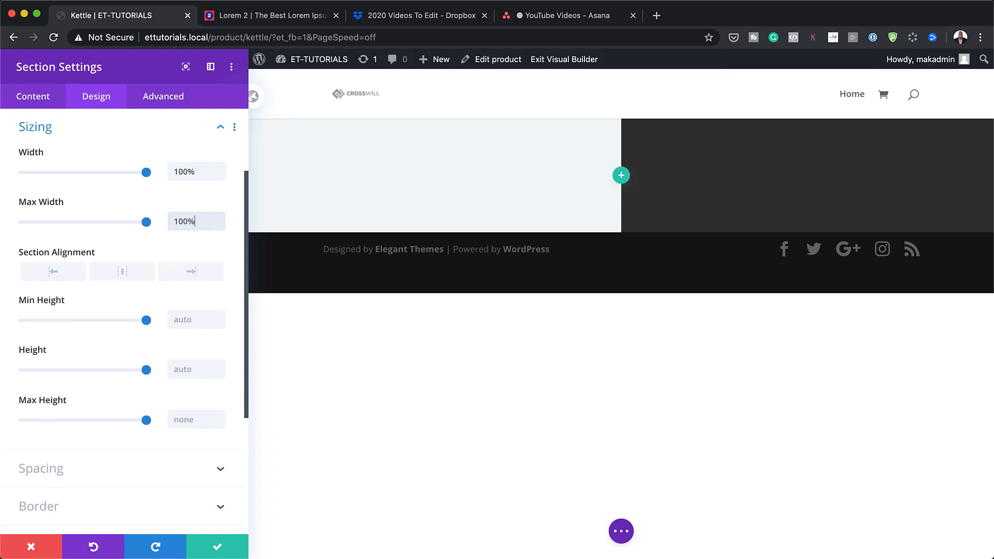
Step: Set the section's top padding to 0px and link the bottom padding to the same value
scroll(118, 414, "down", 3)
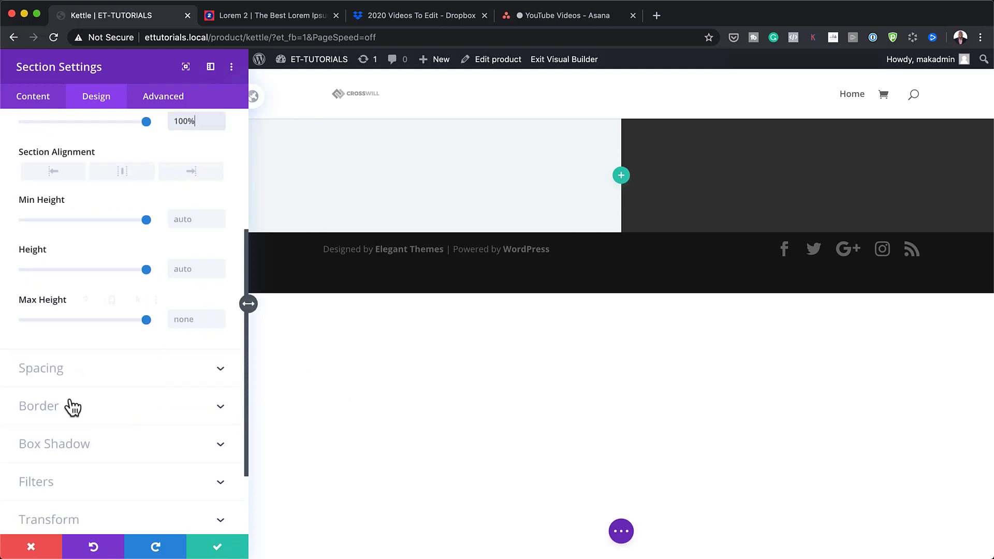
left_click(41, 368)
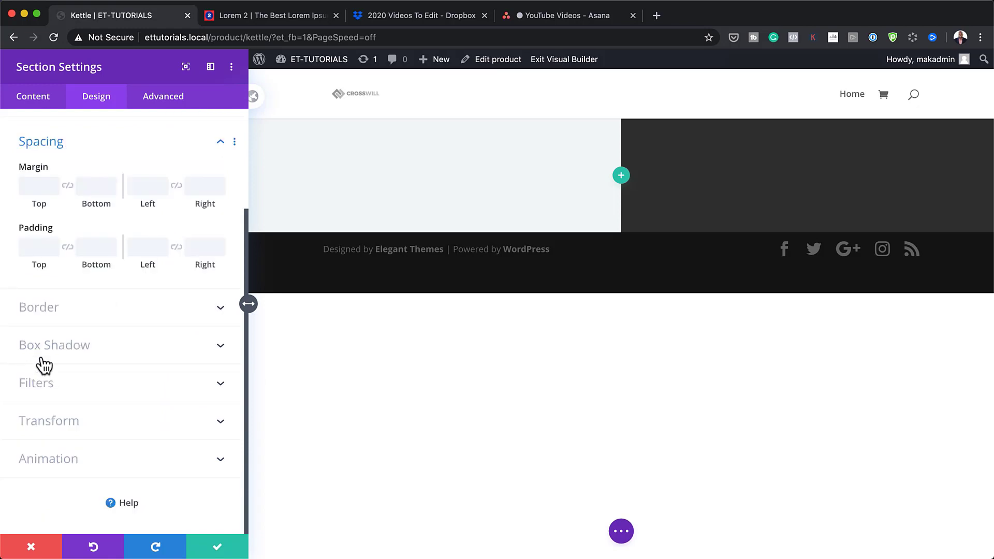
left_click(42, 249)
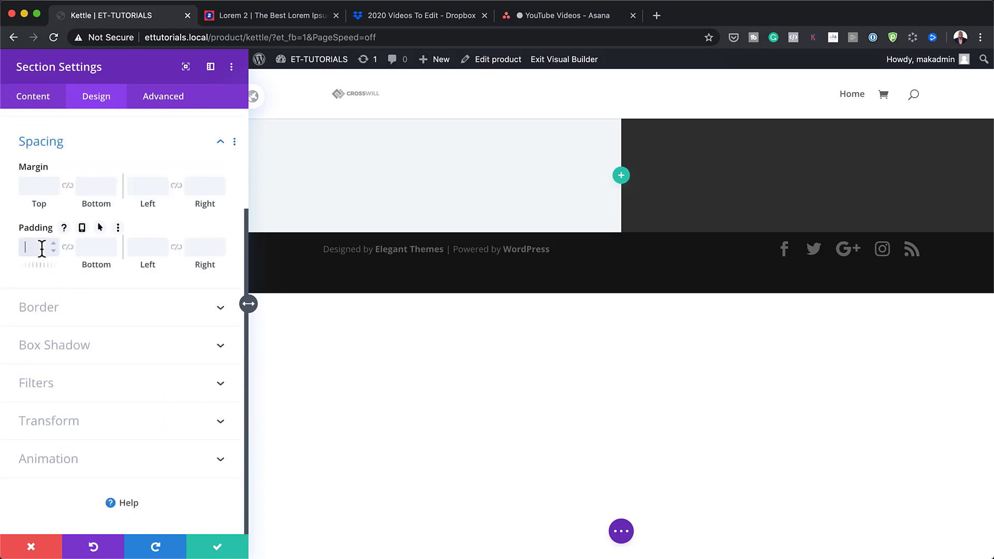
type("0")
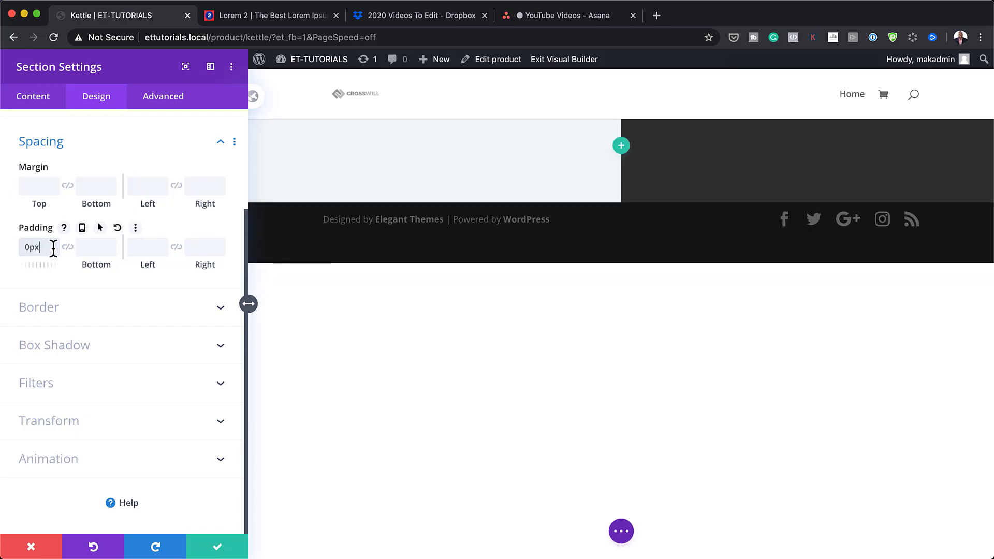
left_click(67, 248)
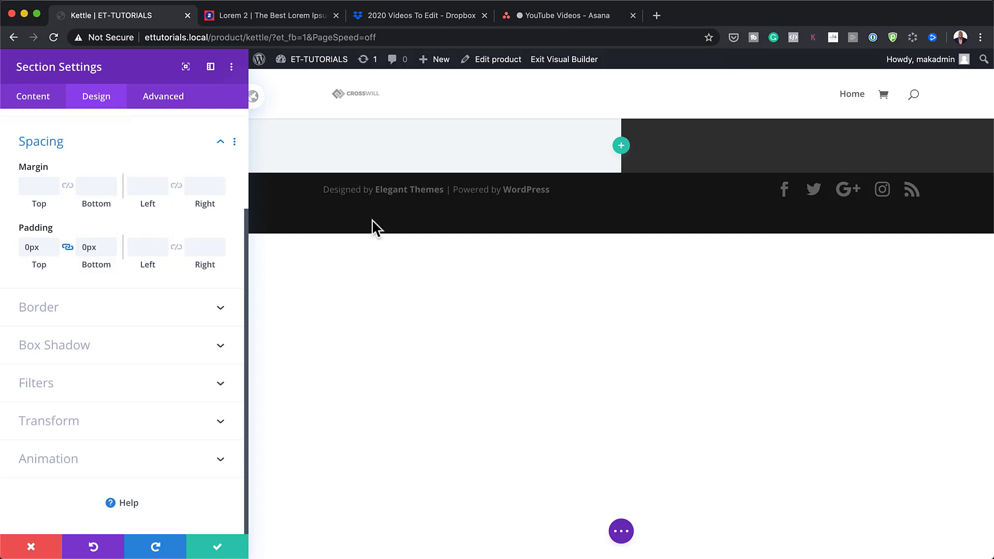
Step: Set the section's horizontal and vertical overflow to Hidden in its visibility options and save the section settings
left_click(166, 104)
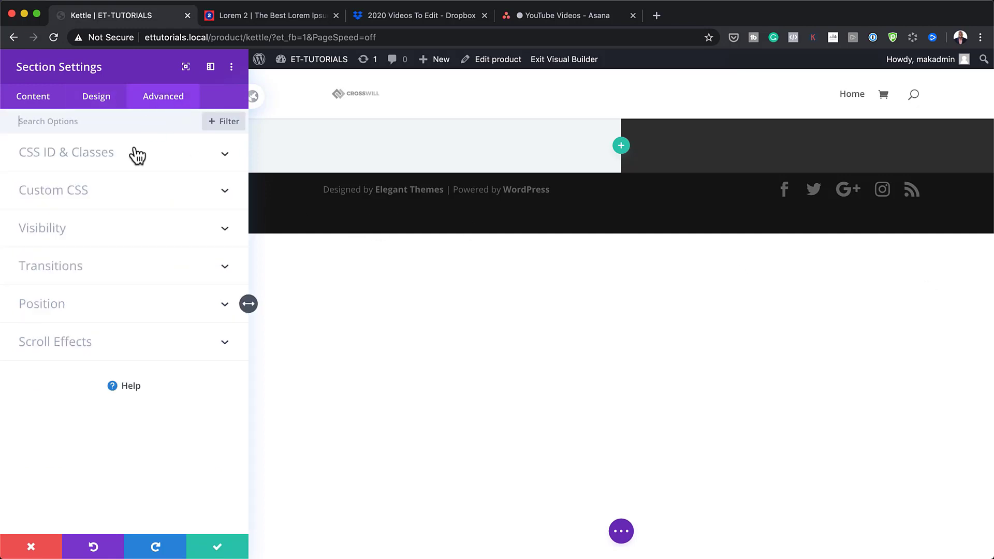
left_click(58, 234)
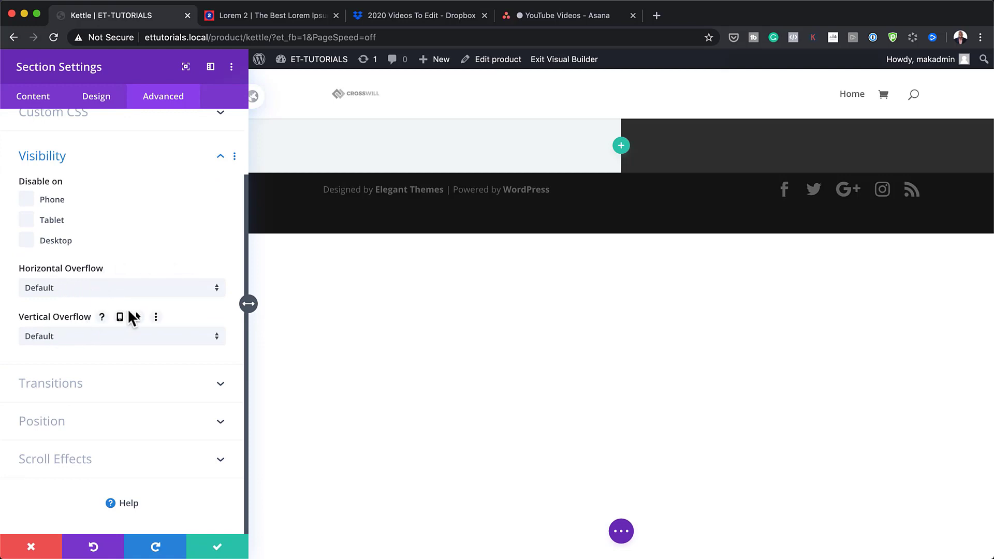
left_click(92, 288)
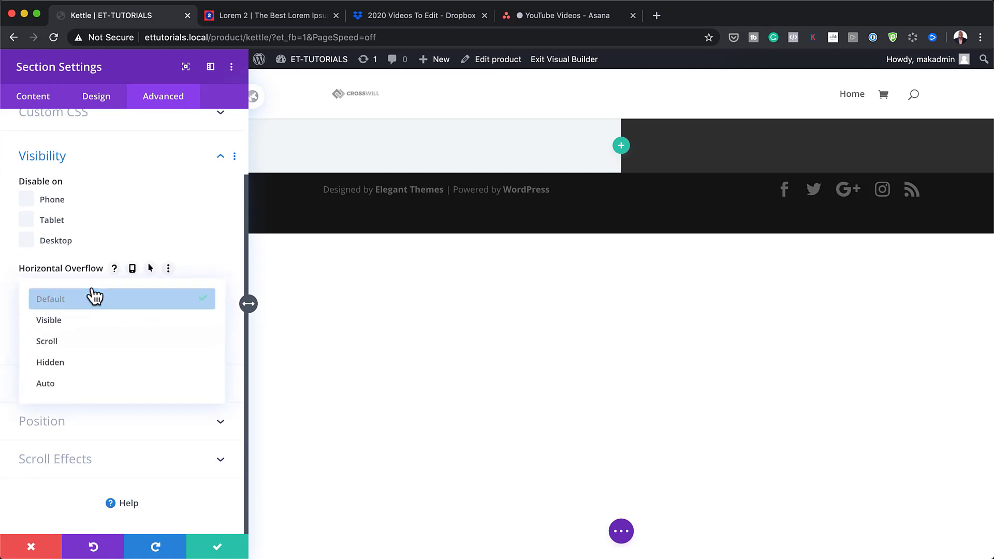
left_click(89, 365)
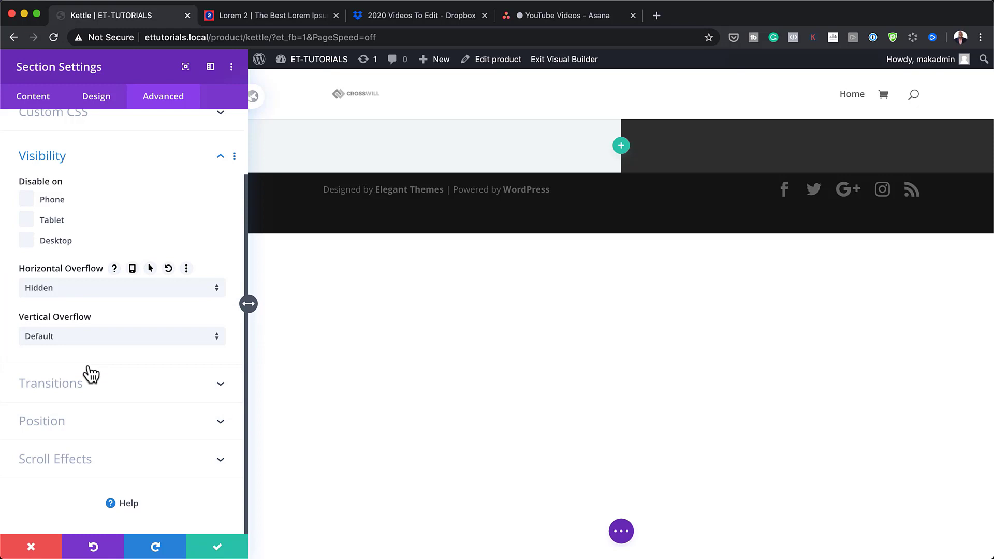
left_click(86, 337)
left_click(88, 412)
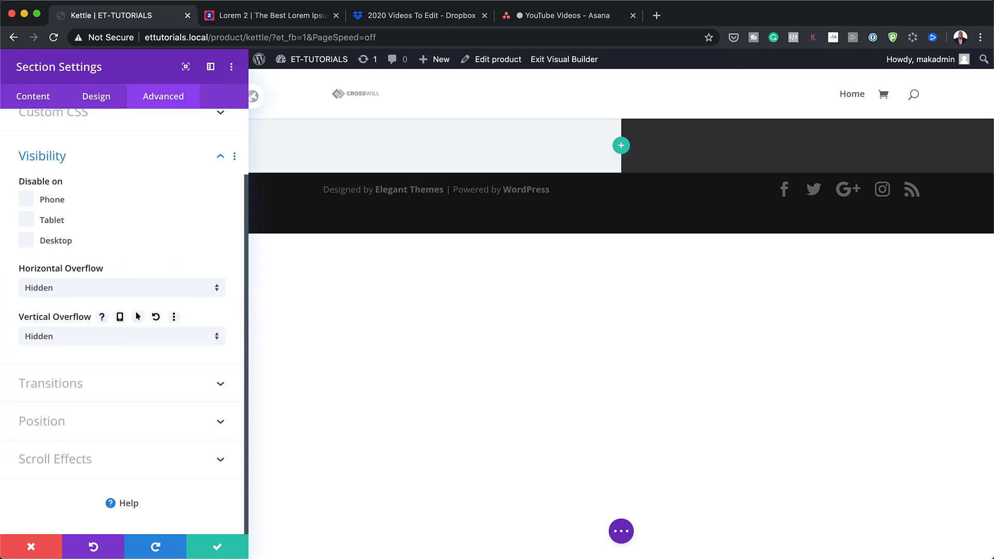
left_click(218, 547)
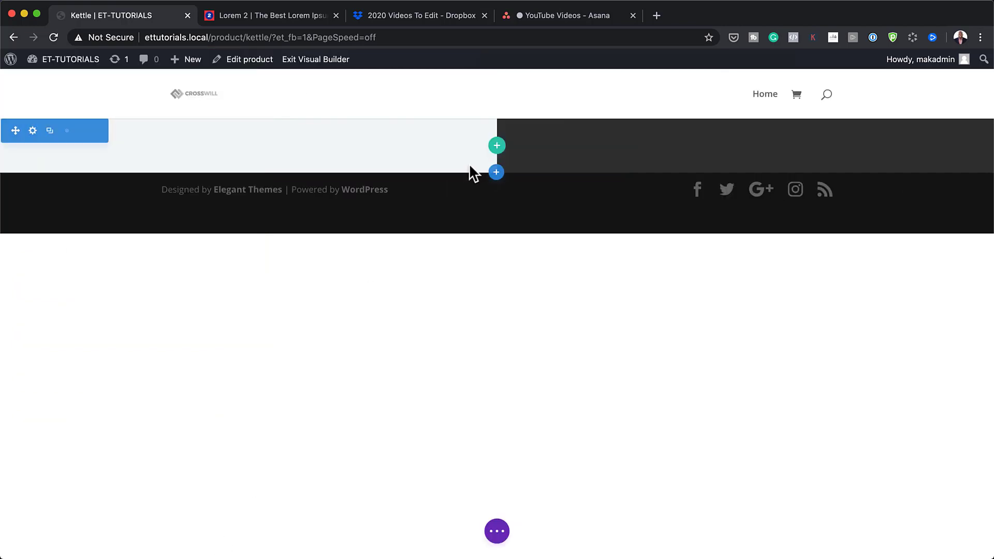
Step: Insert a single-column row into the split-background section without adding a module
left_click(496, 150)
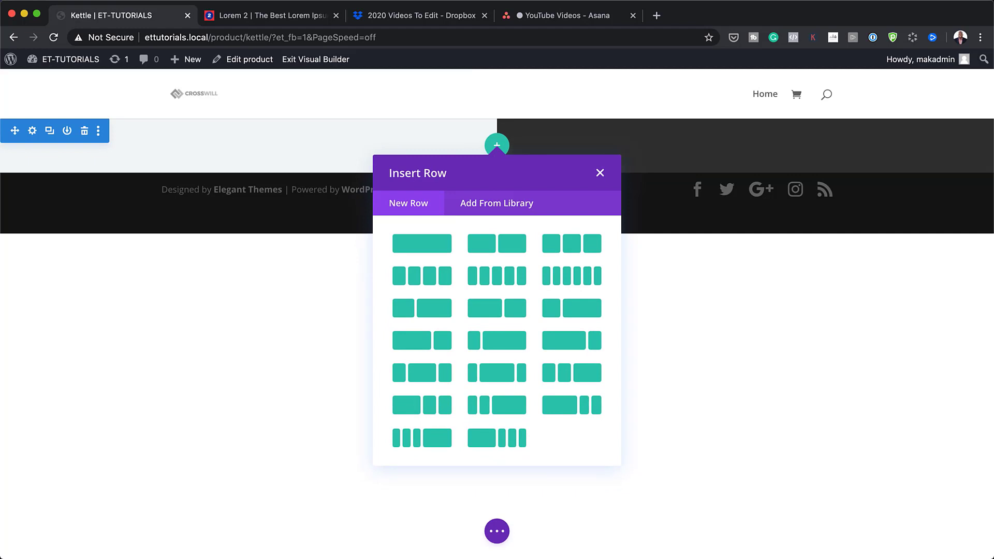
left_click(440, 248)
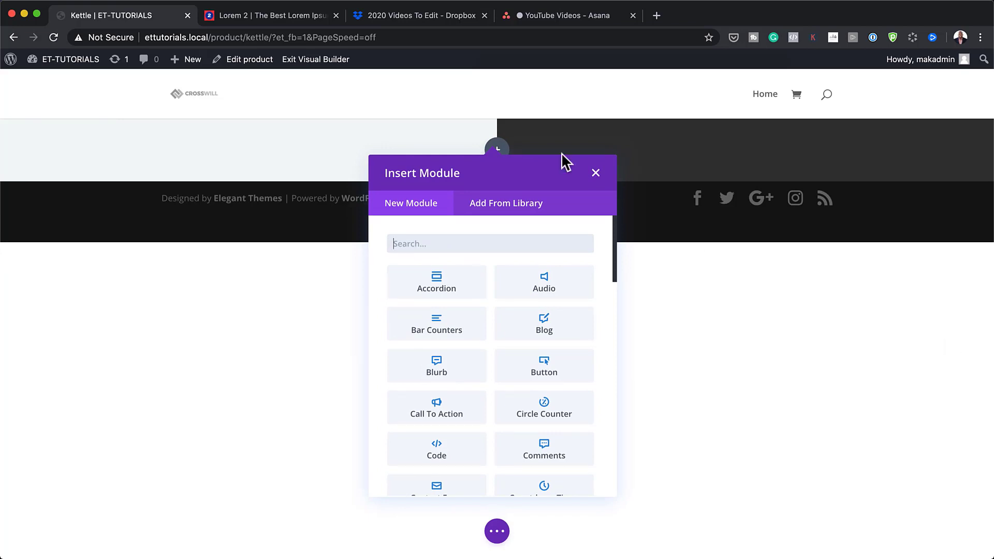
left_click(596, 173)
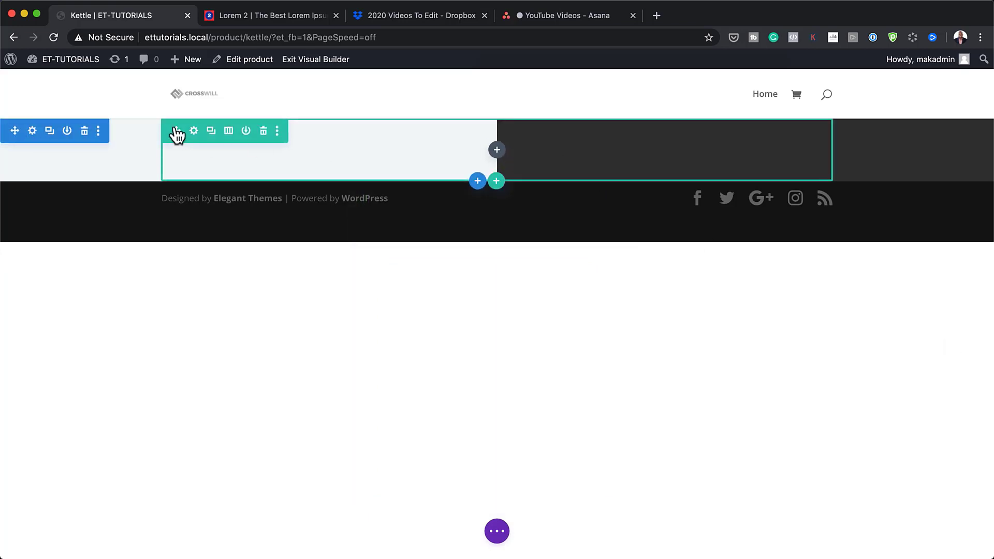
Step: Size the new row to 50% width and 100% max width, with left row alignment
left_click(195, 133)
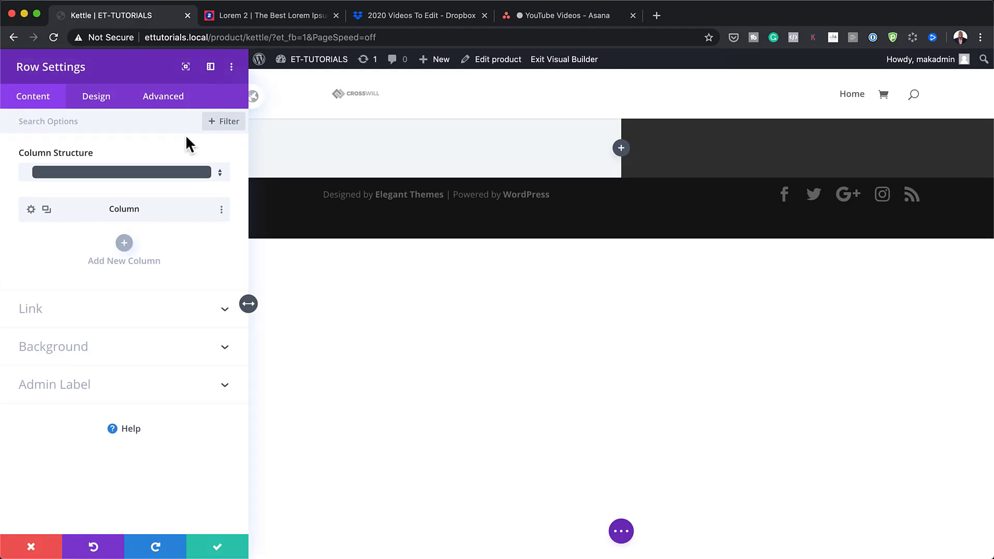
left_click(108, 103)
left_click(61, 157)
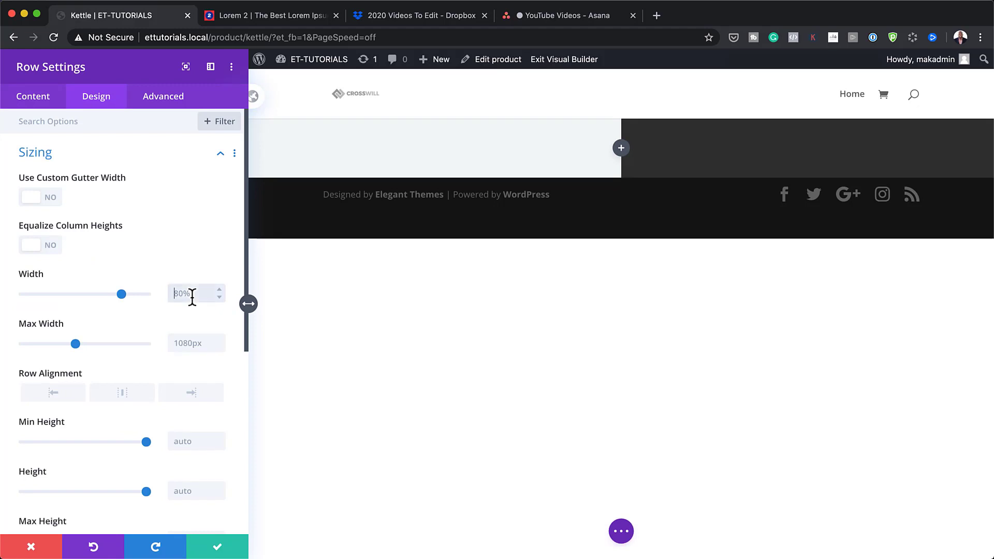
type("%")
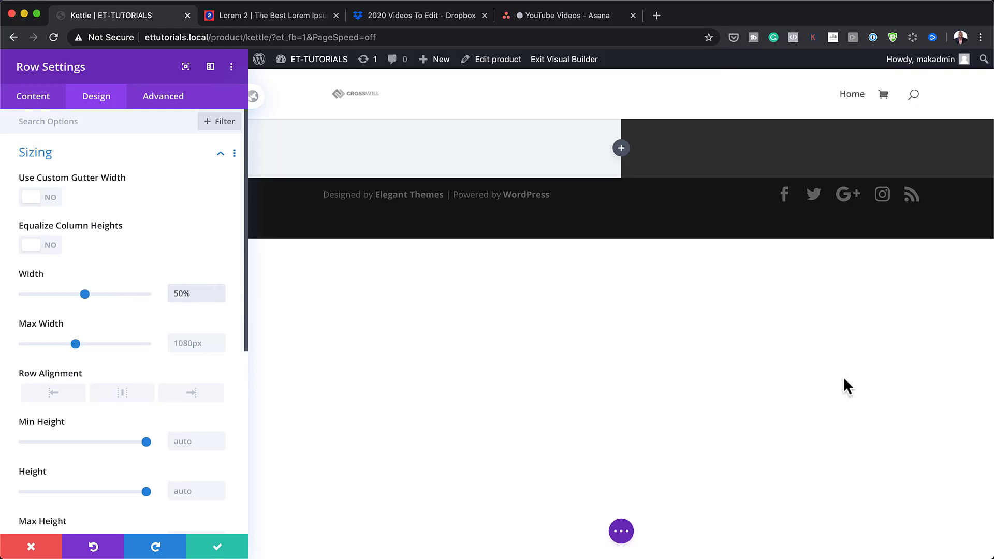
key("super+Tab")
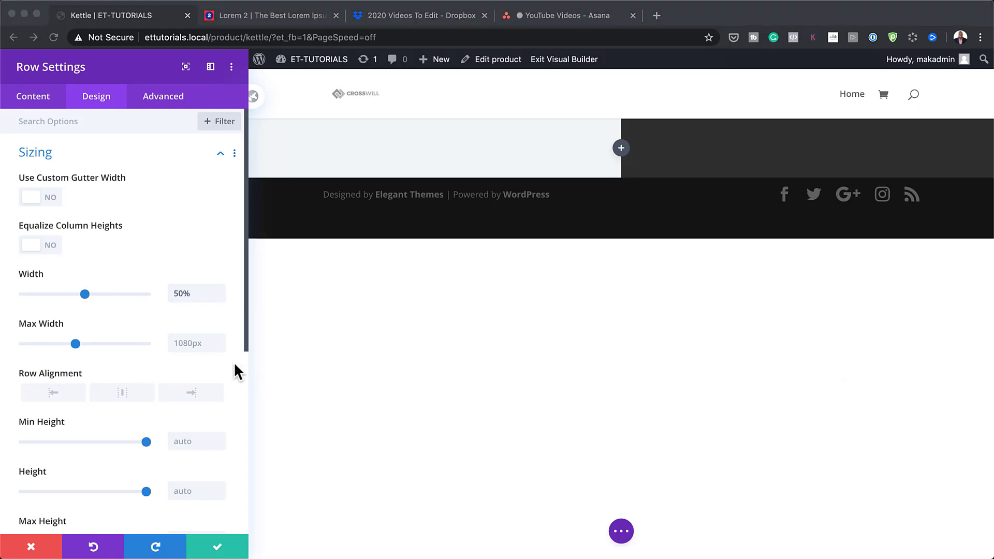
left_click(192, 340)
type("100%")
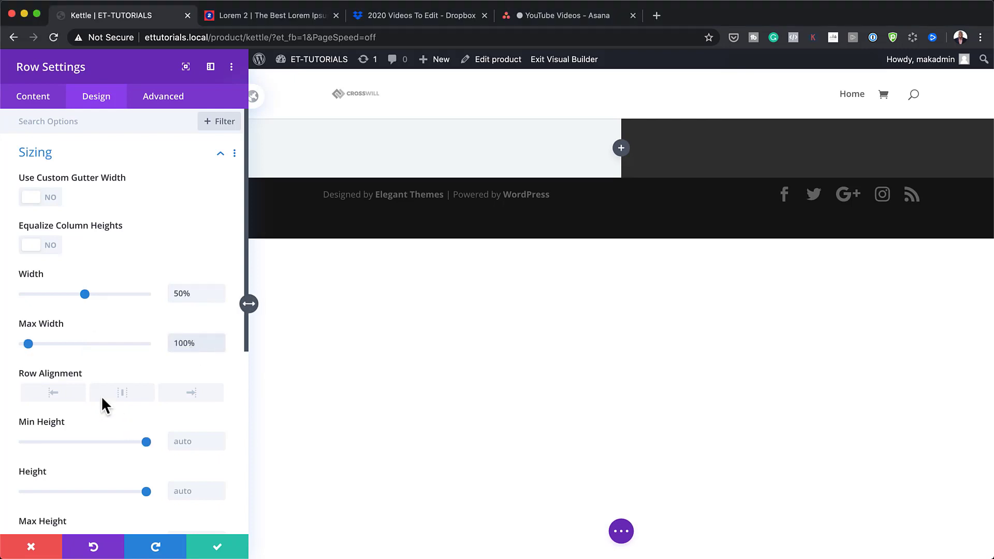
left_click(54, 396)
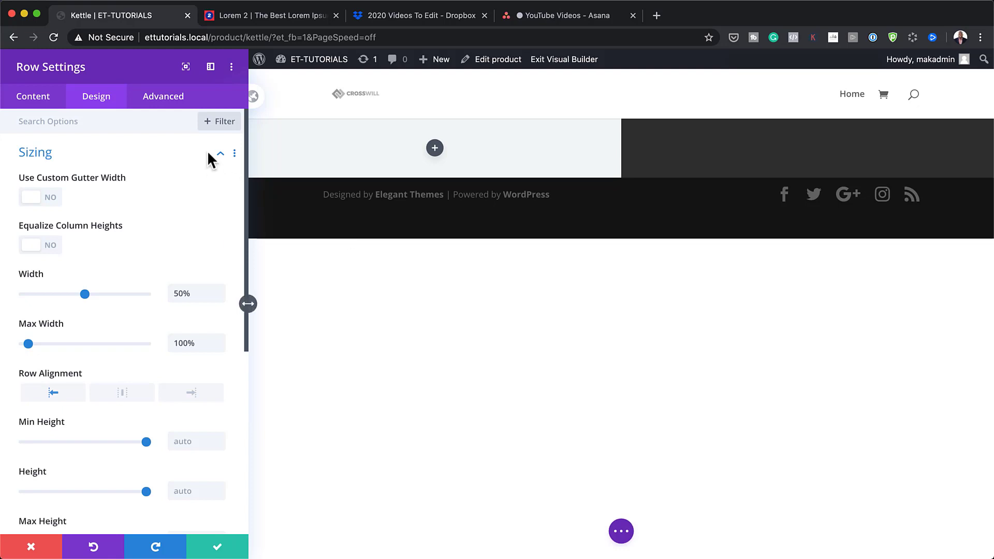
Step: Set the row's horizontal and vertical overflow to Visible and save the row settings
left_click(177, 103)
left_click(66, 234)
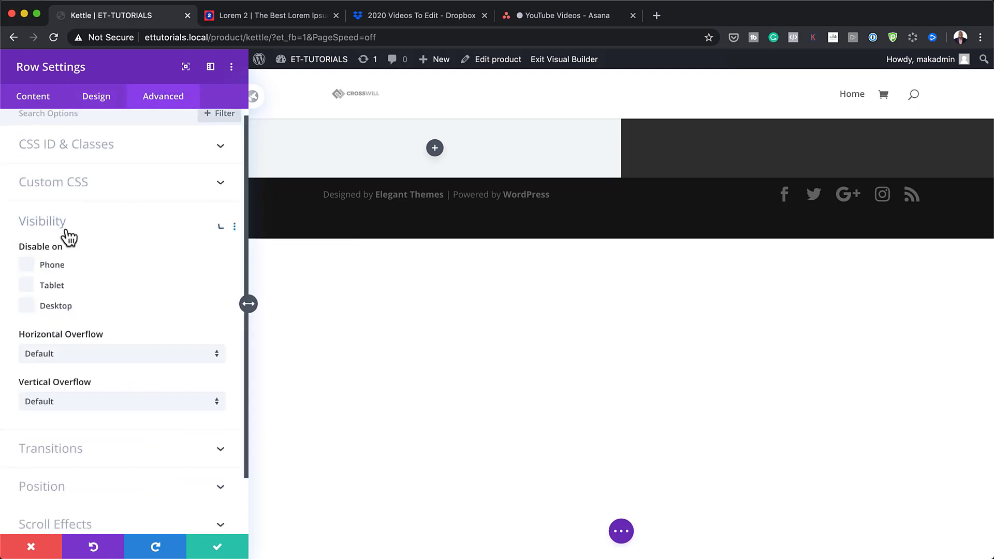
scroll(88, 275, "down", 2)
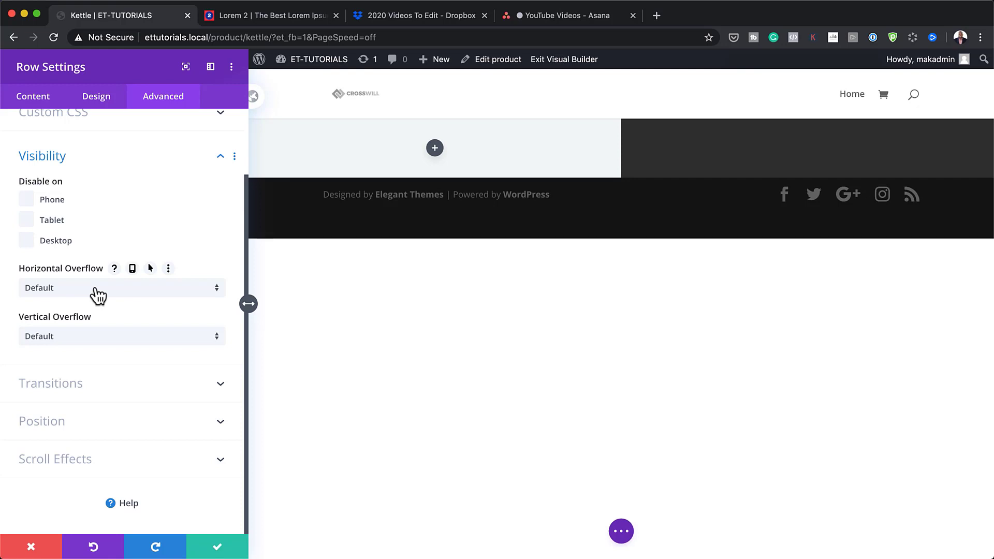
left_click(96, 289)
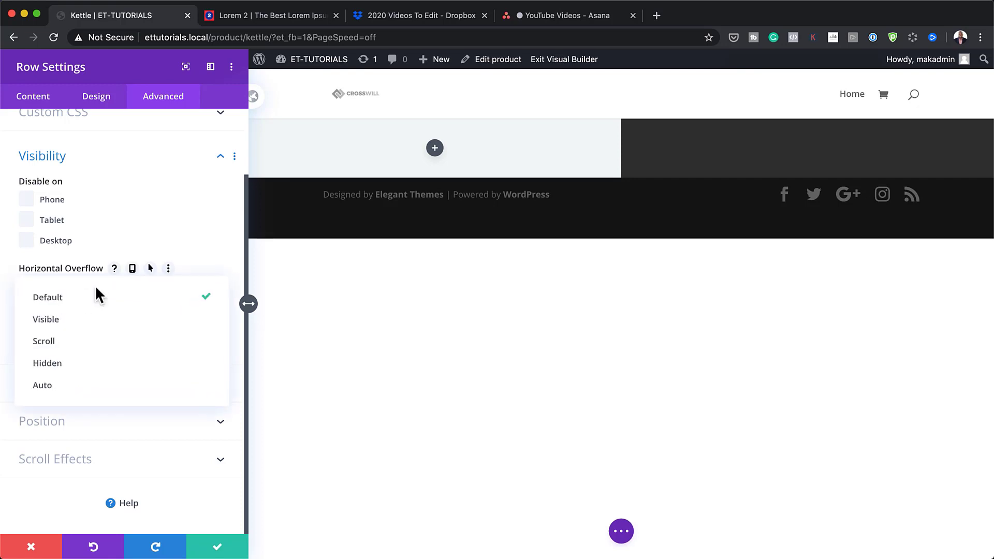
left_click(113, 329)
left_click(111, 339)
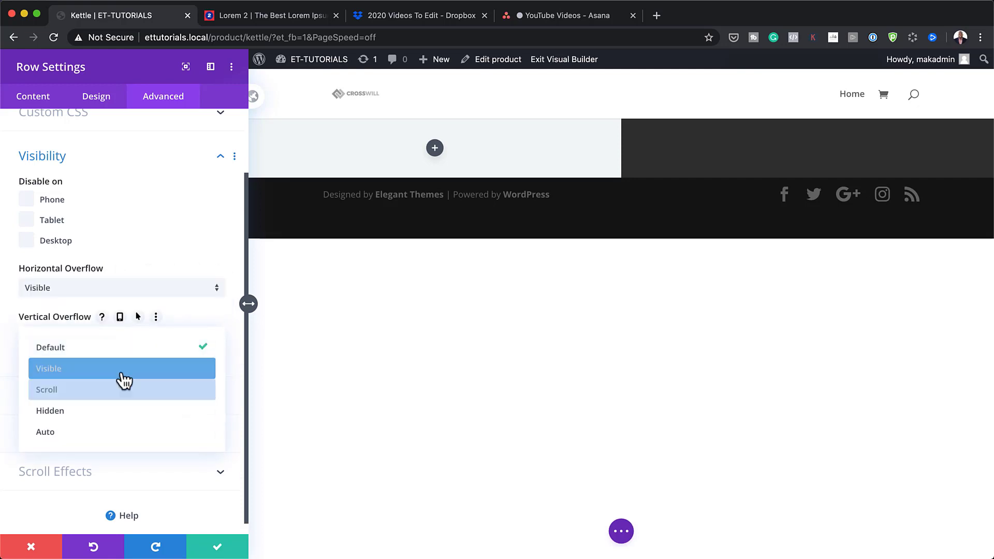
left_click(123, 372)
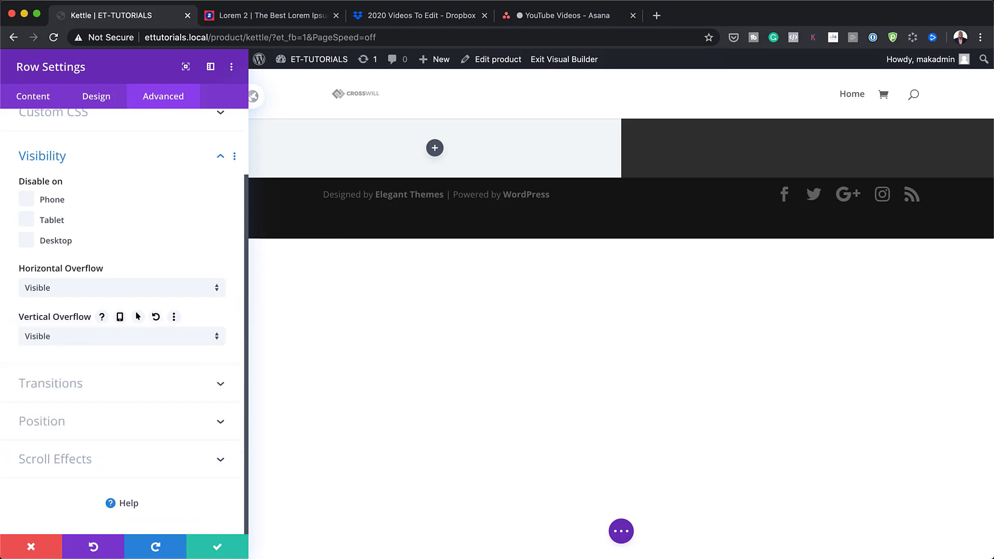
left_click(220, 548)
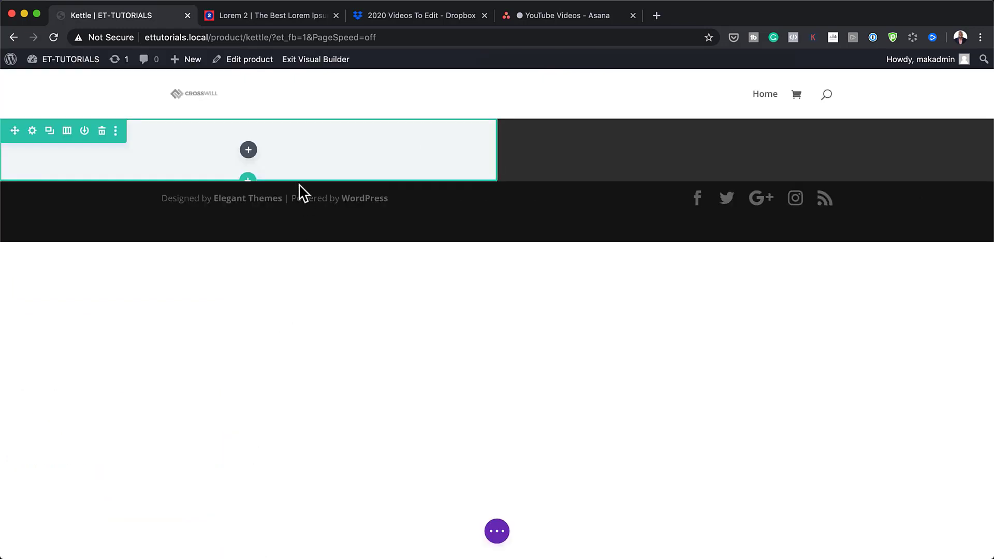
Step: Insert a Woo Breadcrumb module into the left-aligned row
left_click(249, 151)
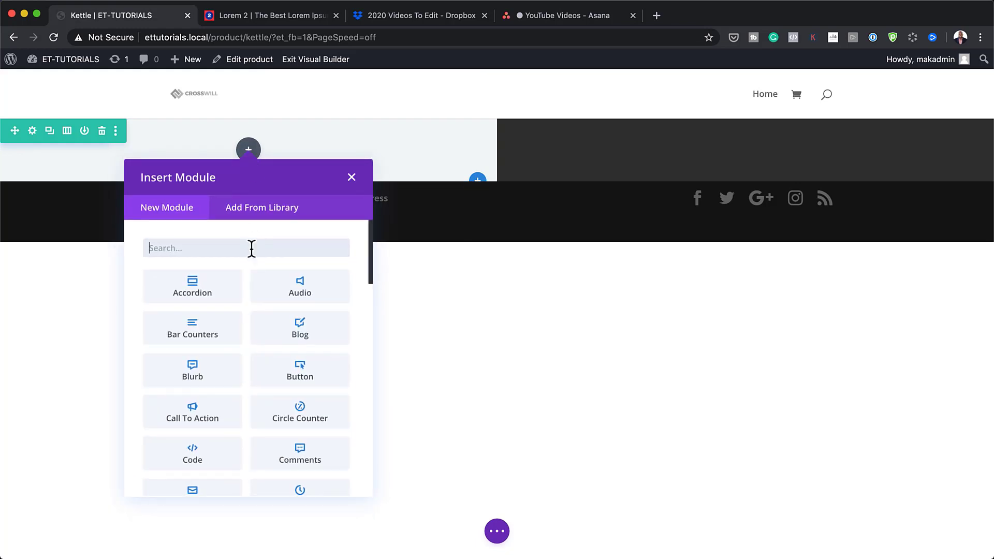
type("woo ")
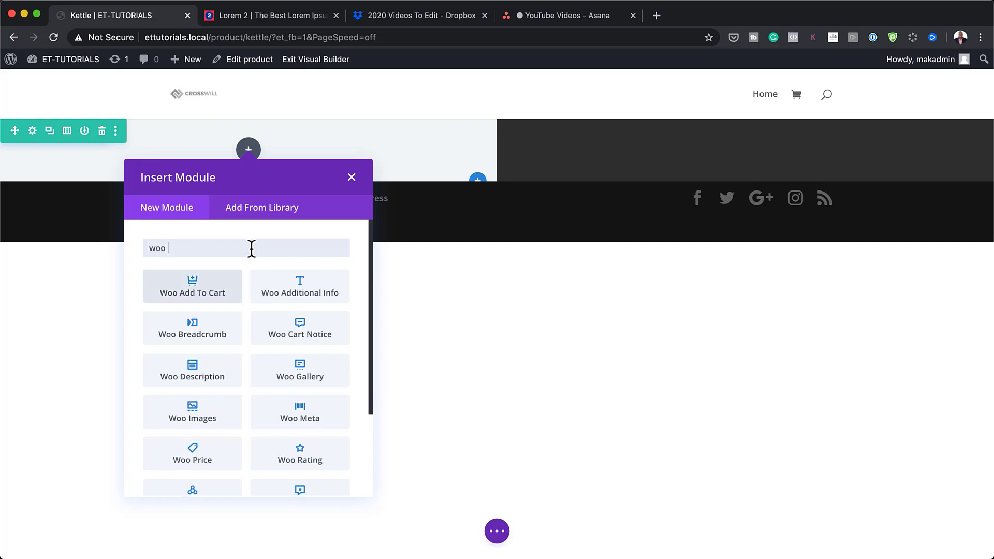
type("bre")
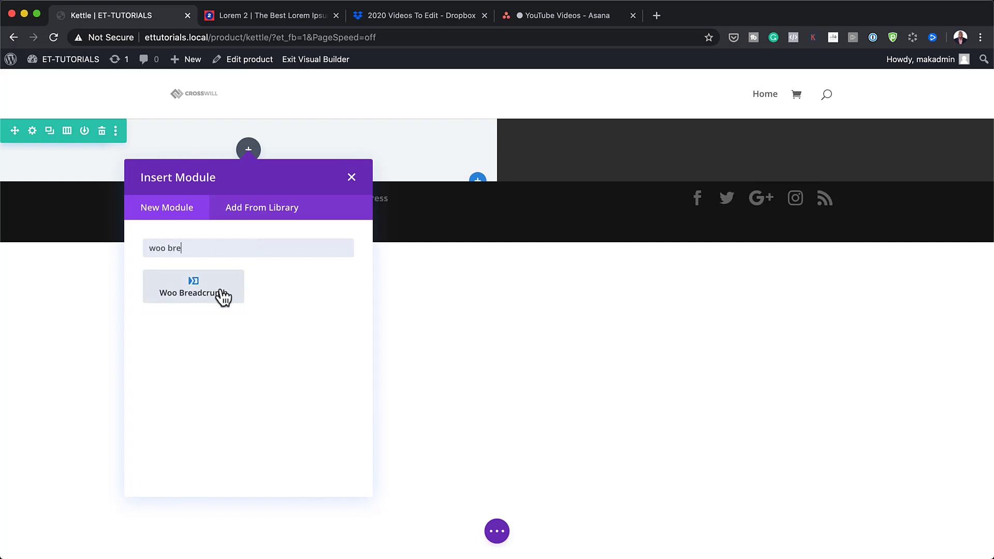
left_click(224, 297)
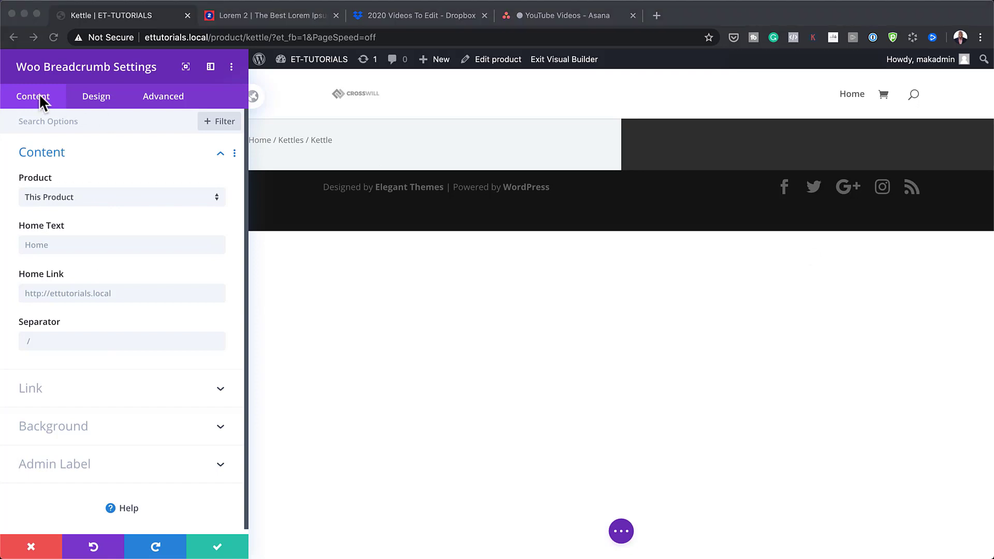
Step: Set the breadcrumb's text font to Fenix in its design options
left_click(100, 97)
left_click(45, 155)
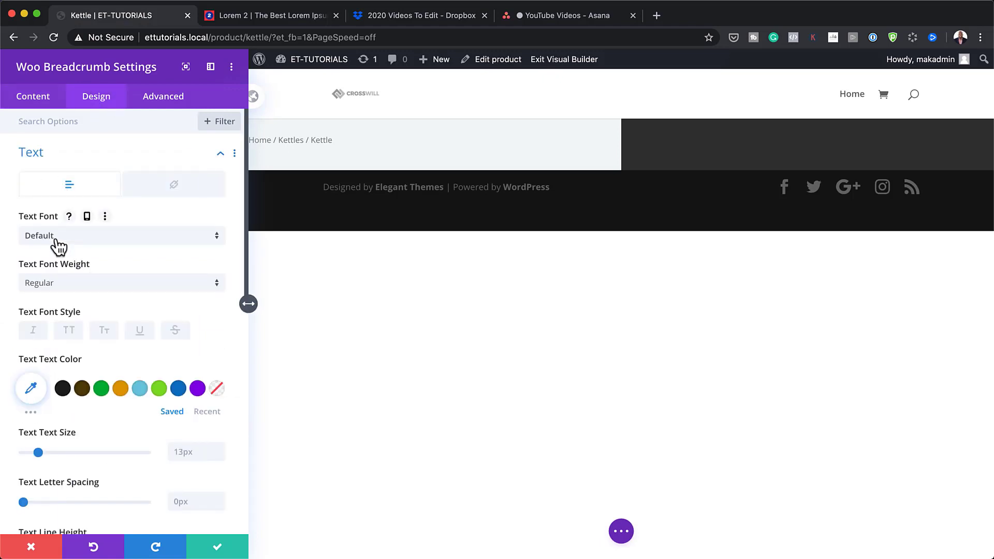
left_click(57, 240)
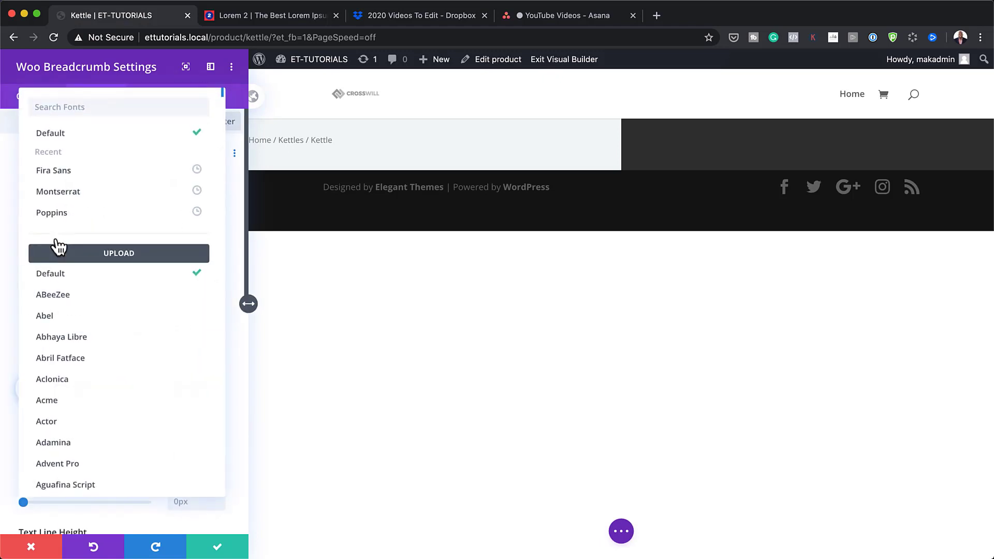
left_click(99, 106)
type("fenix")
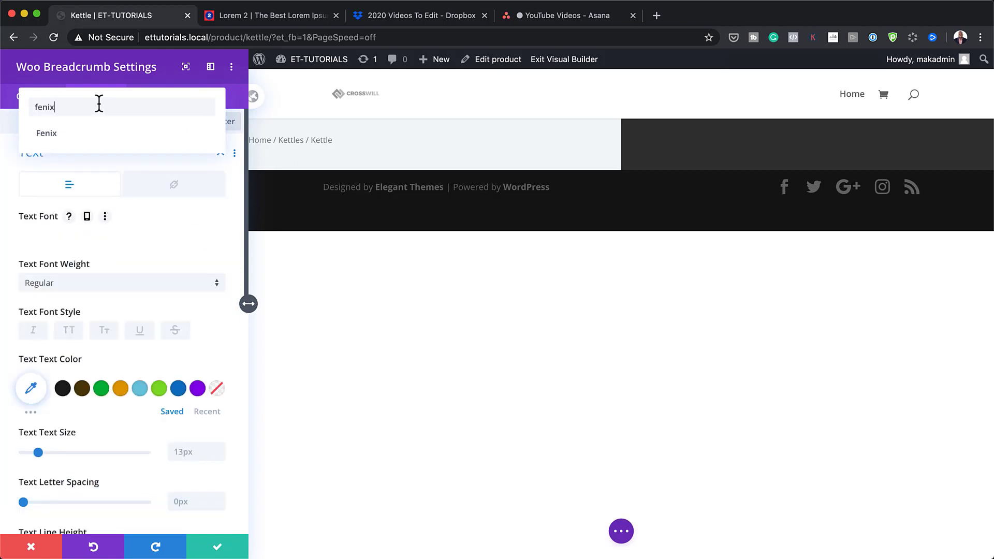
left_click(46, 134)
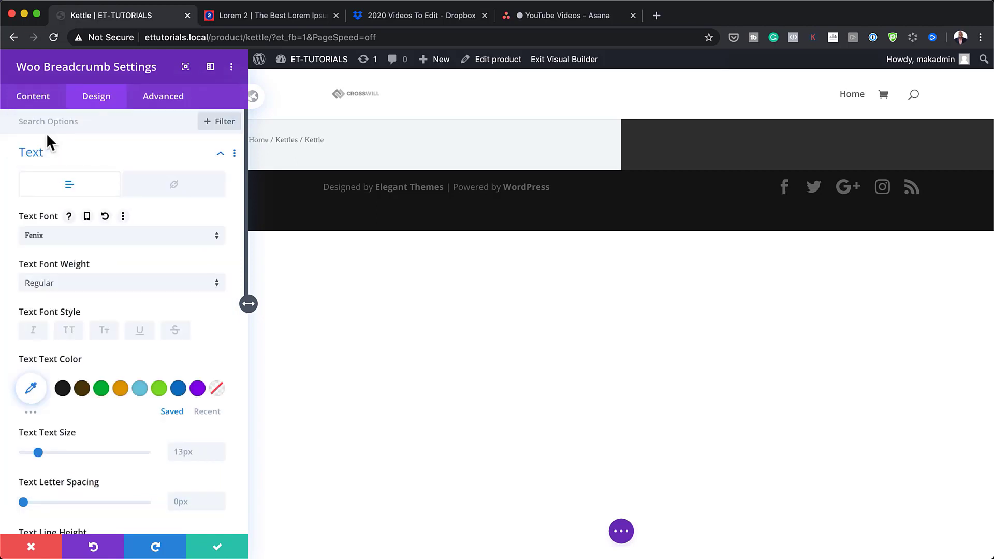
Step: Set the breadcrumb's text color to #594239
left_click(32, 388)
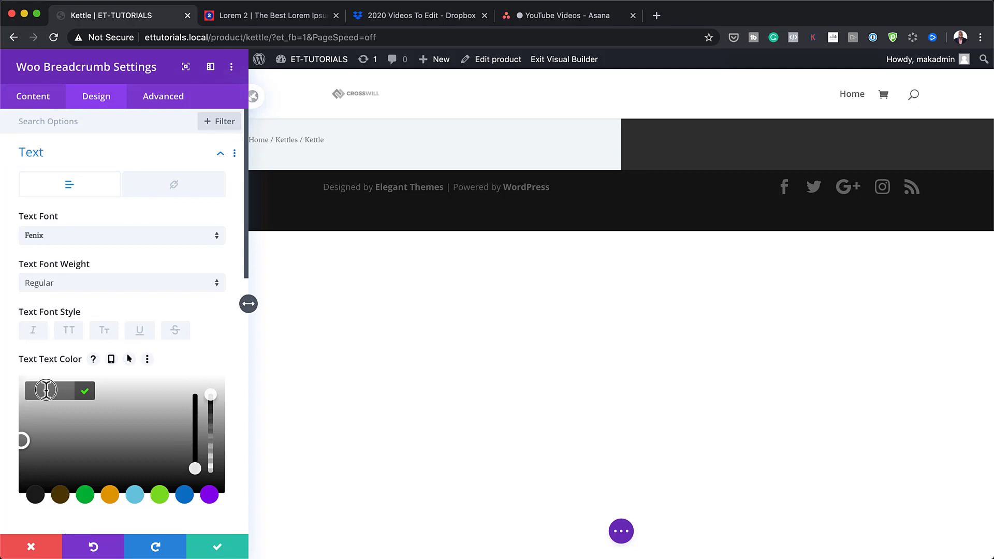
type("#594239")
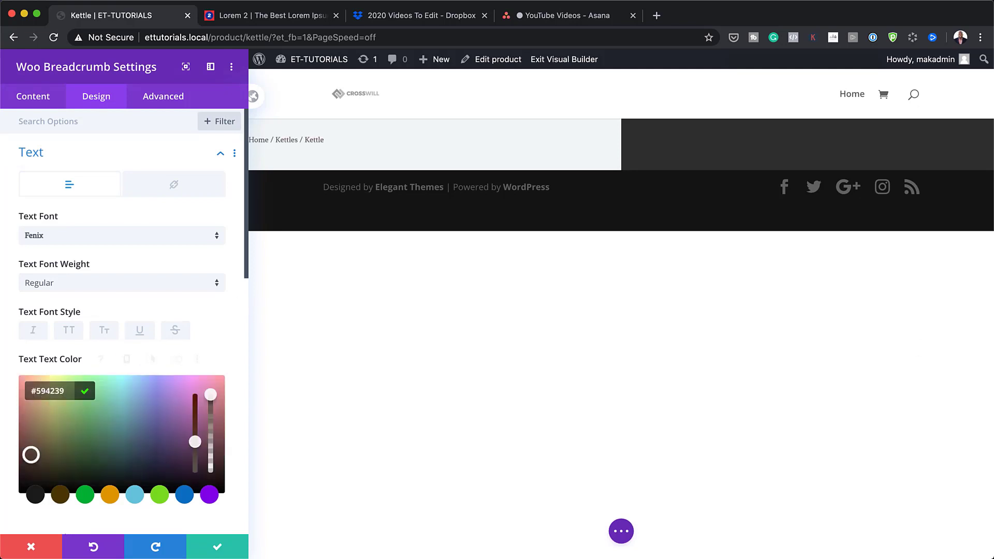
key("super+Tab")
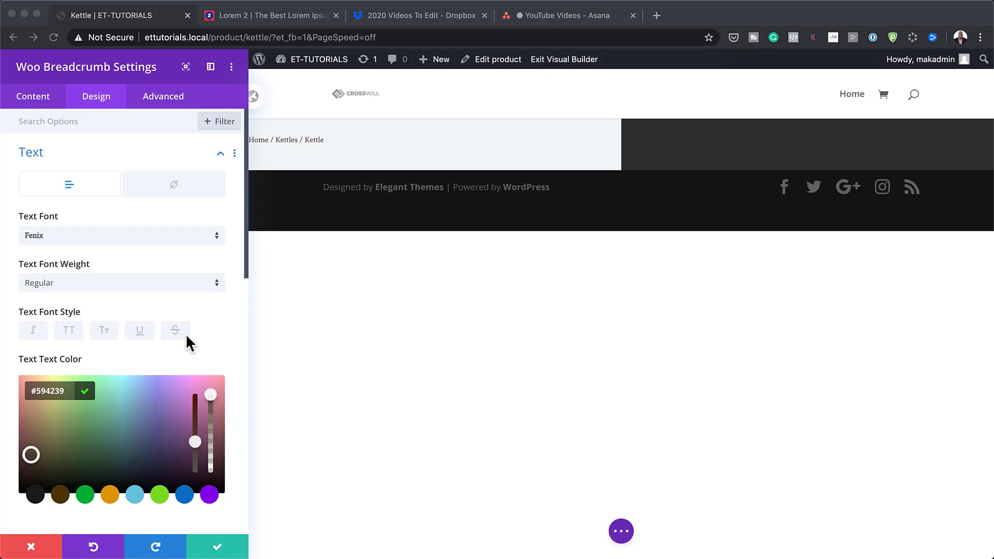
Step: Set the breadcrumb's text size to 1vw
scroll(195, 341, "down", 5)
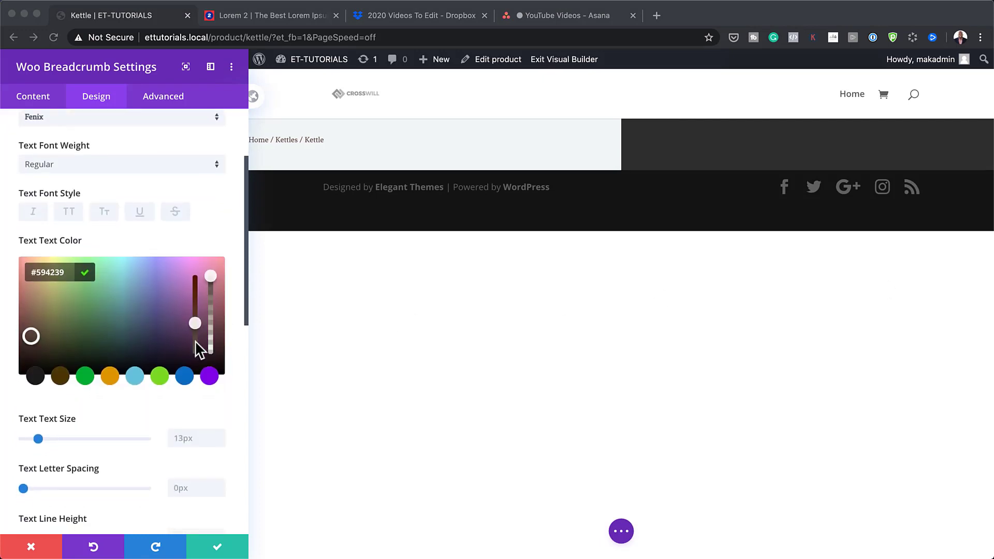
scroll(202, 344, "down", 3)
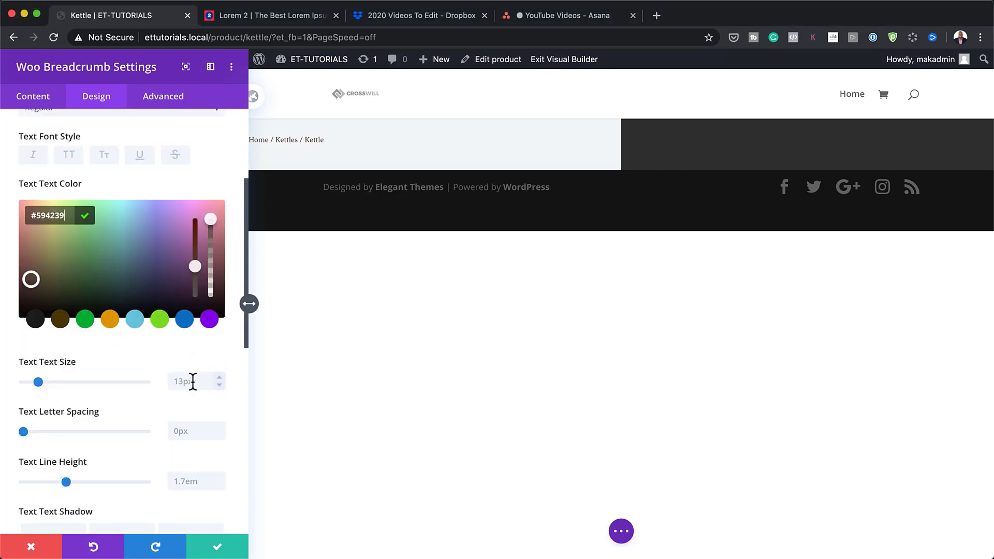
left_click(189, 382)
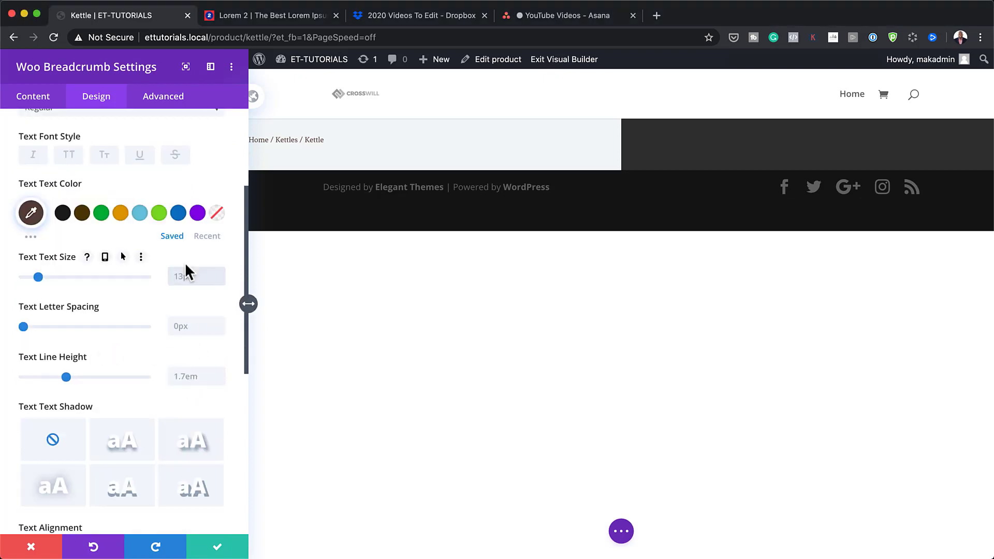
type("1vw")
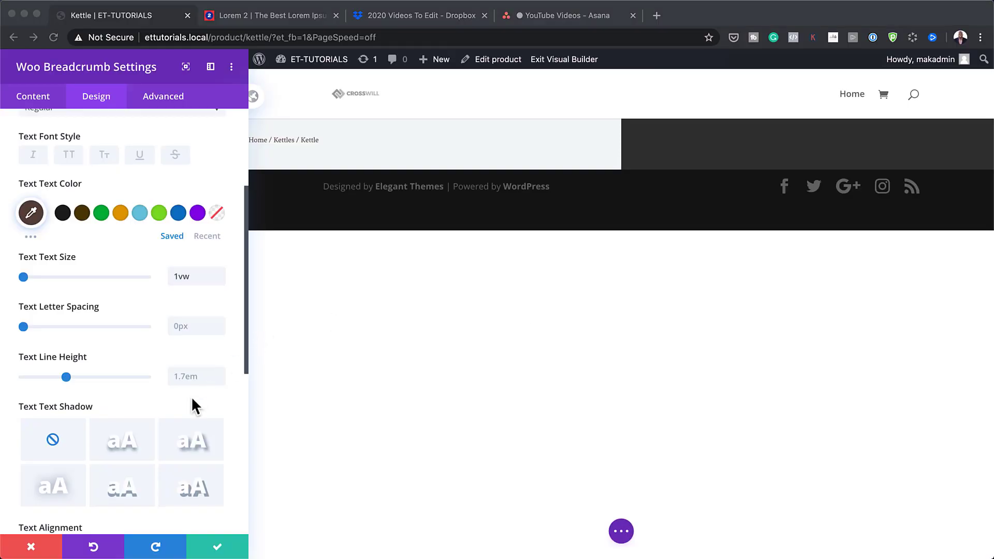
Step: Give the breadcrumb module a 3vw top margin and a 10vw left margin, and save its settings
scroll(193, 400, "down", 7)
left_click(47, 268)
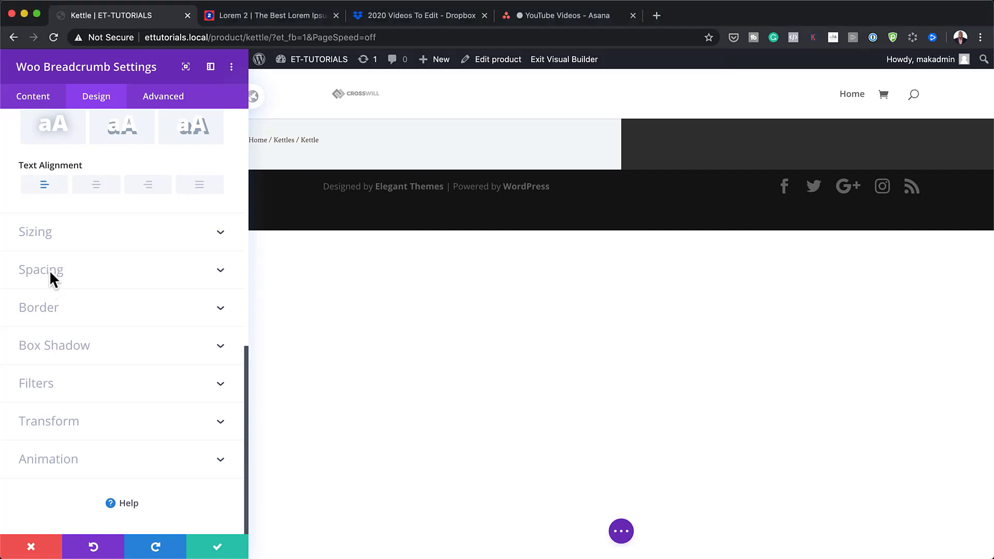
left_click(48, 269)
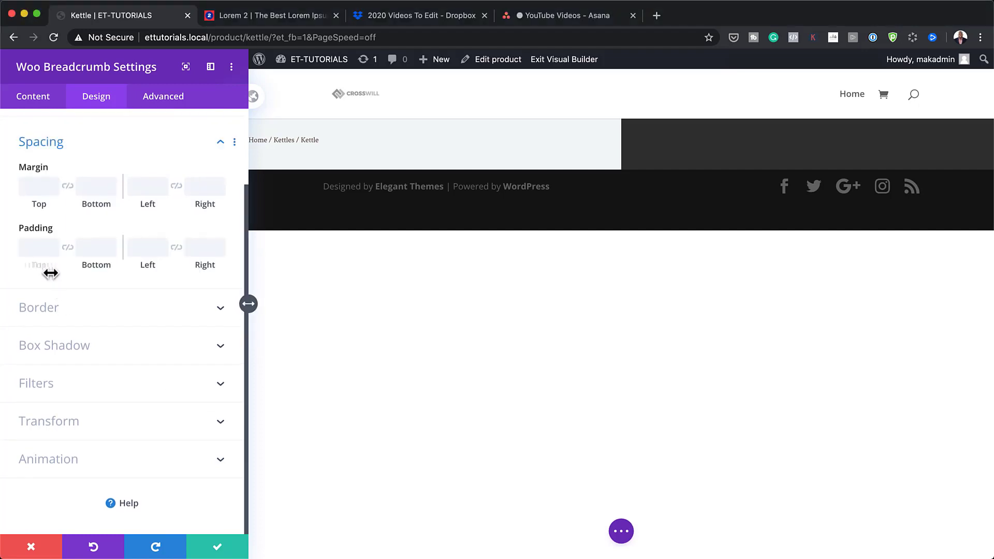
left_click(34, 188)
type("3vw")
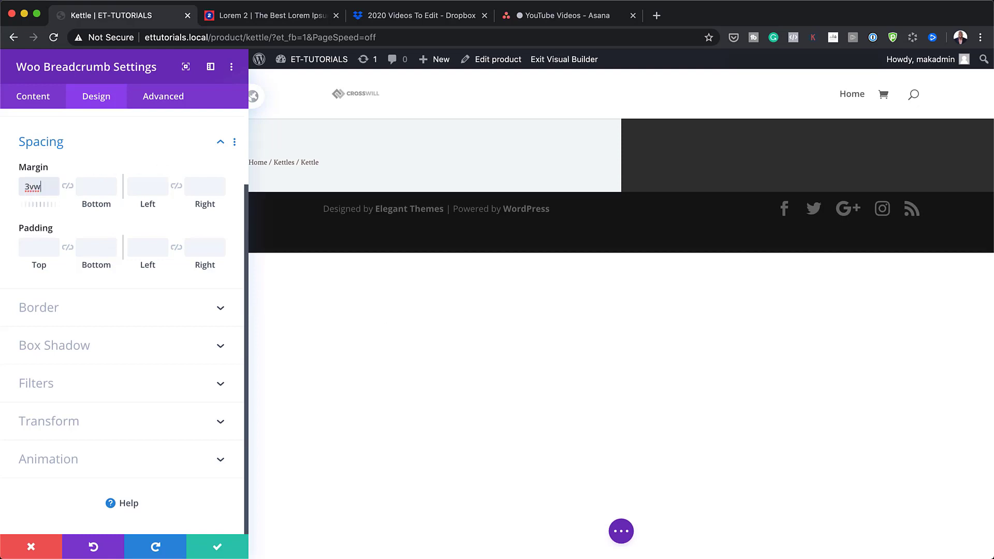
key("super+Tab")
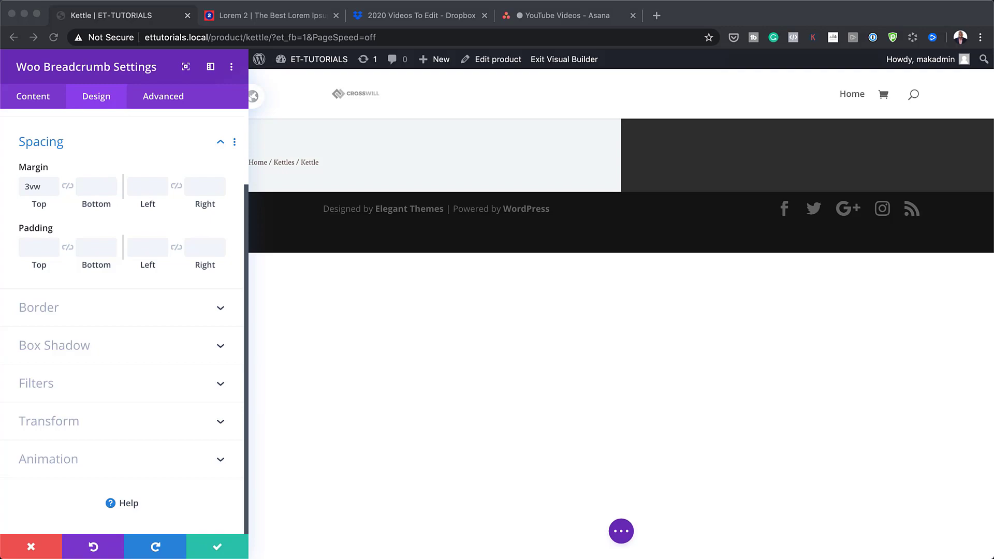
left_click(144, 186)
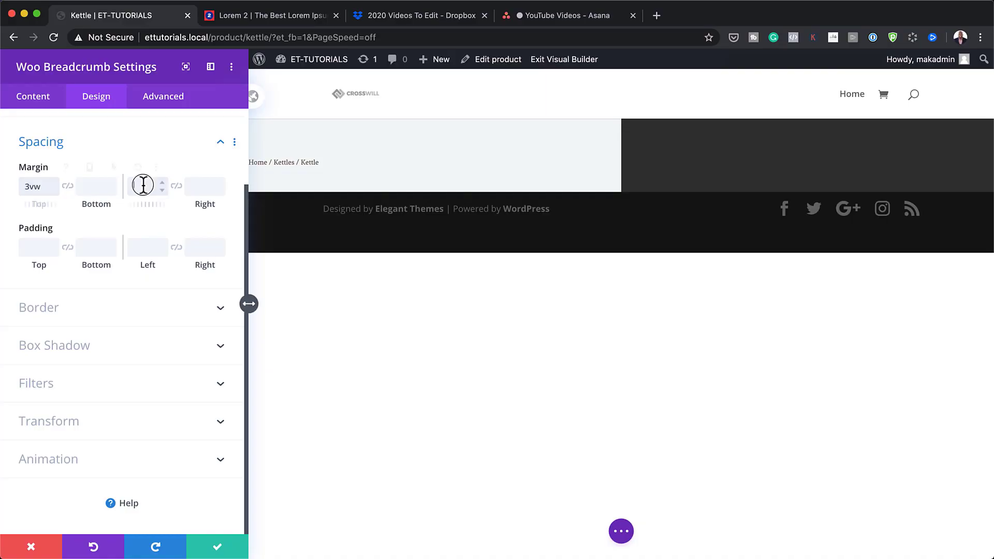
type("10vw")
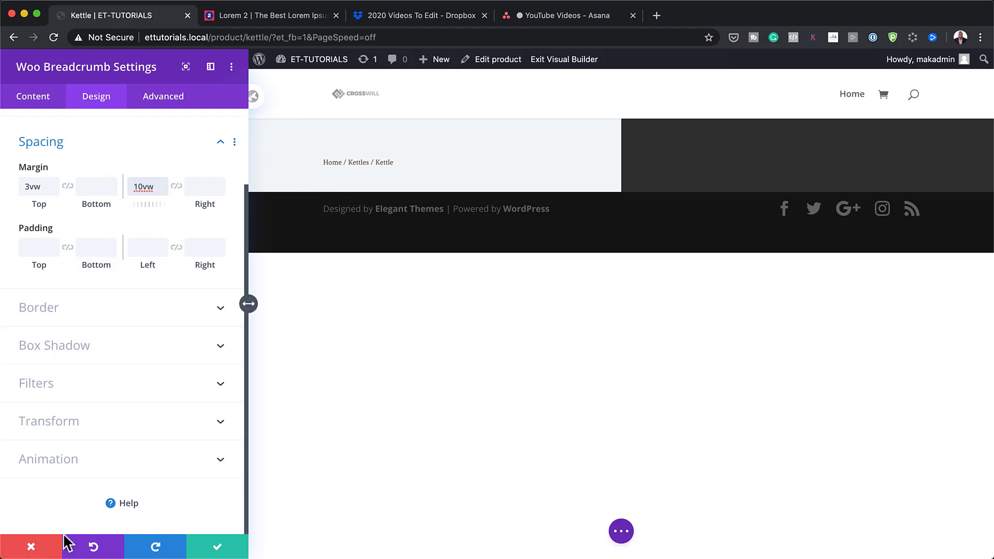
left_click(216, 549)
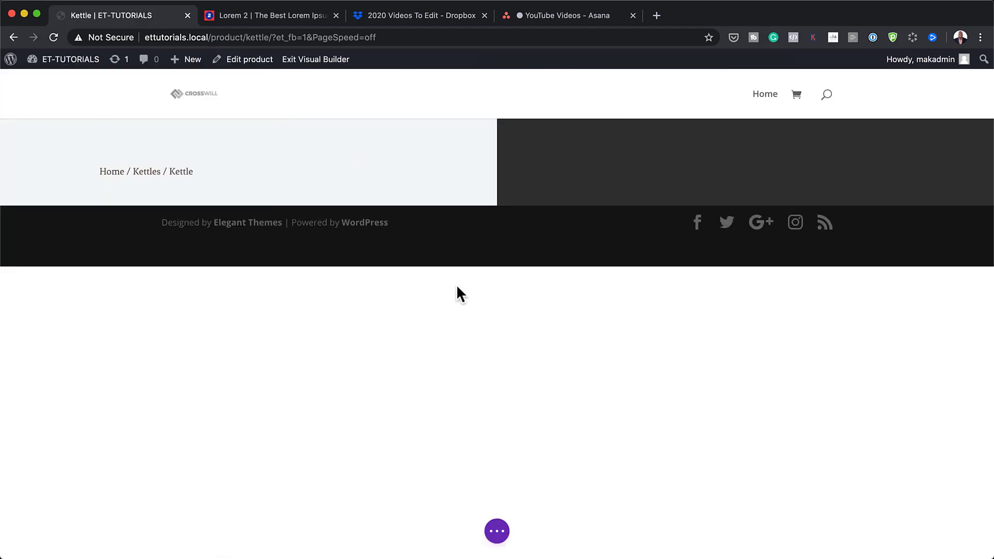
Step: Insert a Woo Images module beneath the breadcrumb in the same row
mouse_move(207, 173)
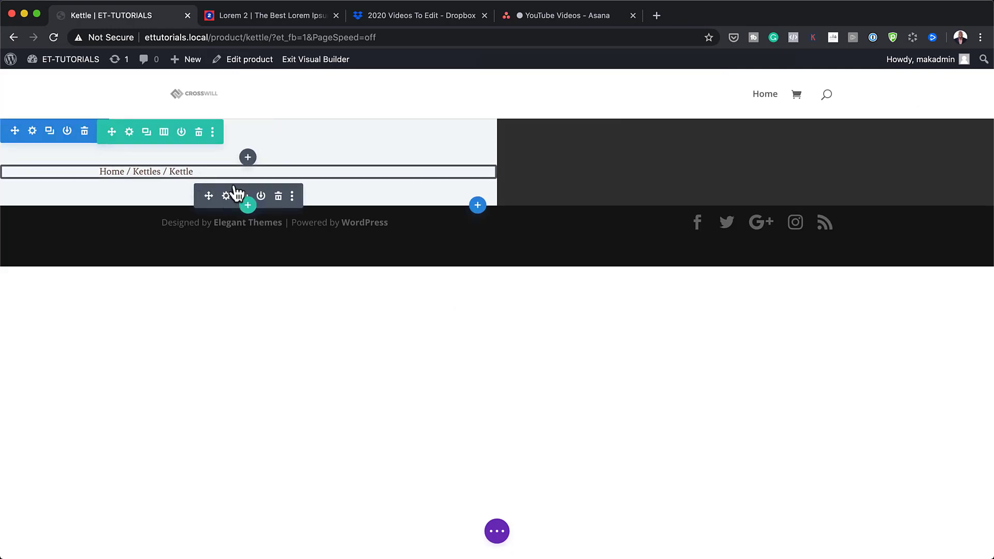
left_click(247, 160)
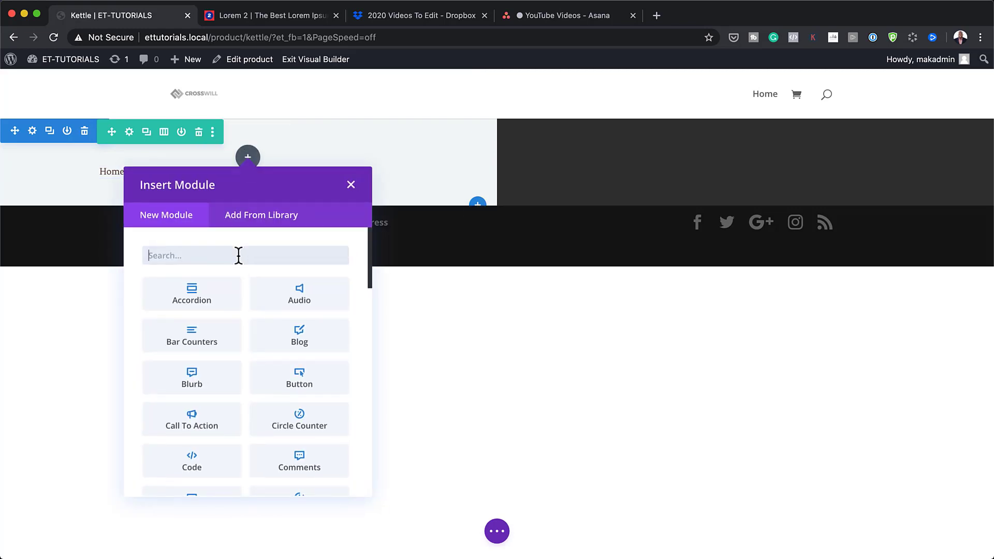
type("woo ima")
left_click(191, 290)
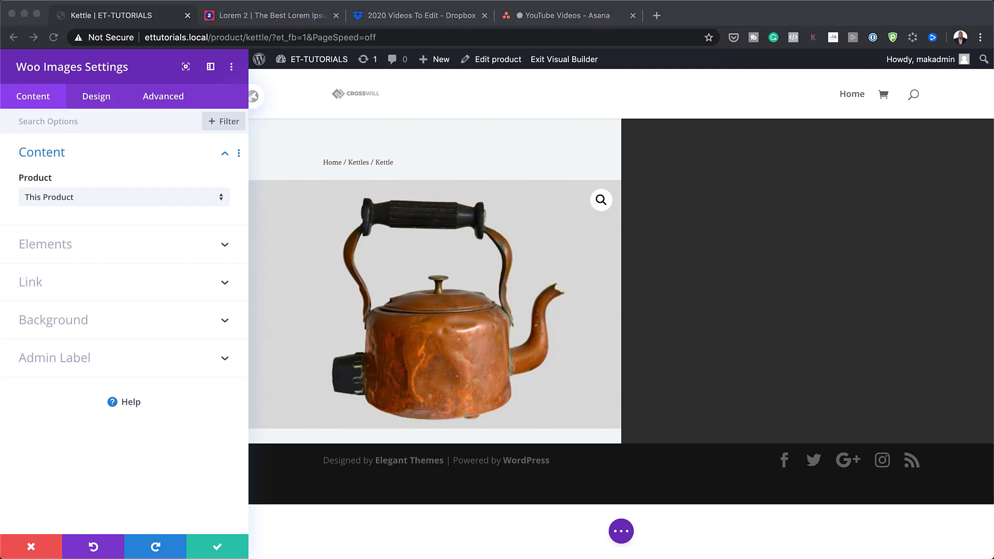
left_click(99, 99)
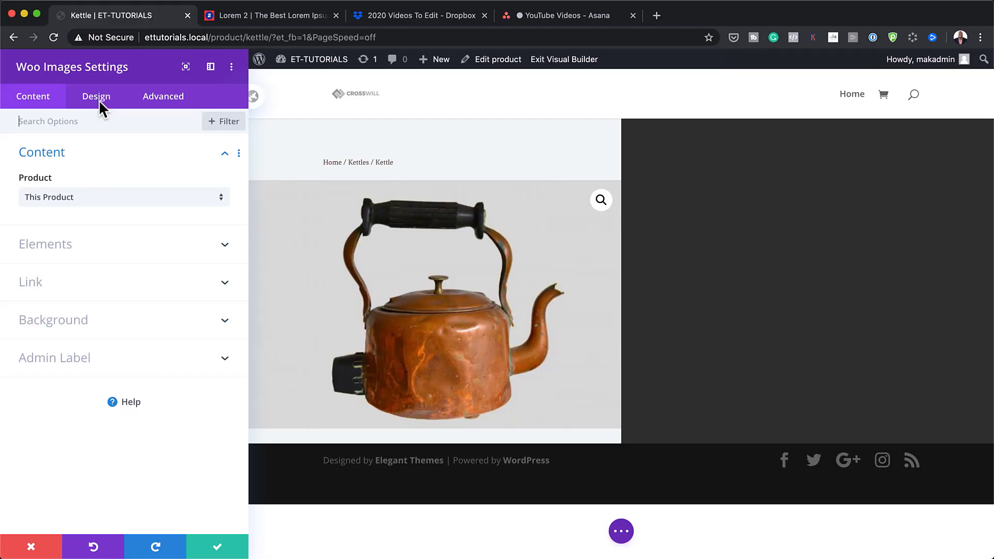
left_click(99, 102)
left_click(37, 228)
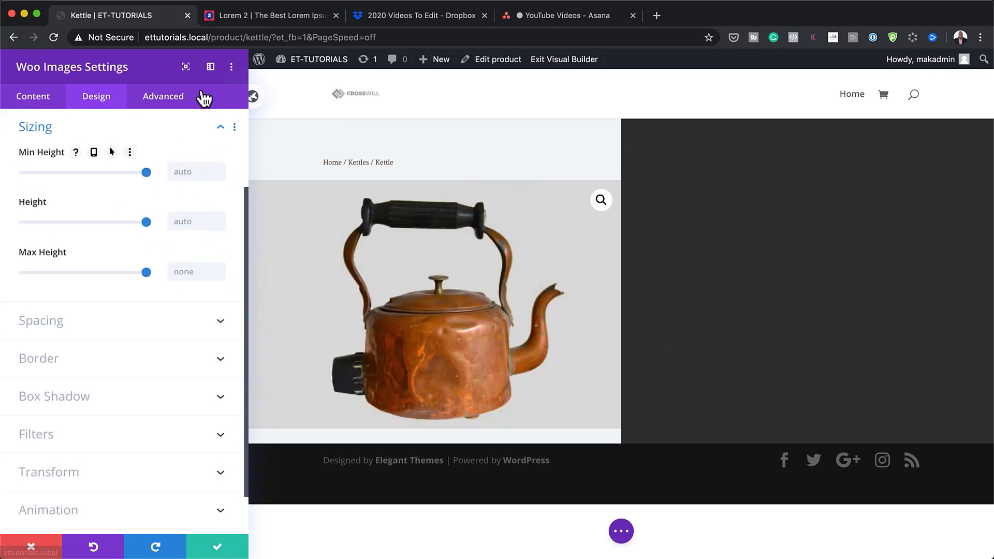
Step: Set the Woo Images module's horizontal and vertical overflow to Hidden and save the module settings
left_click(174, 102)
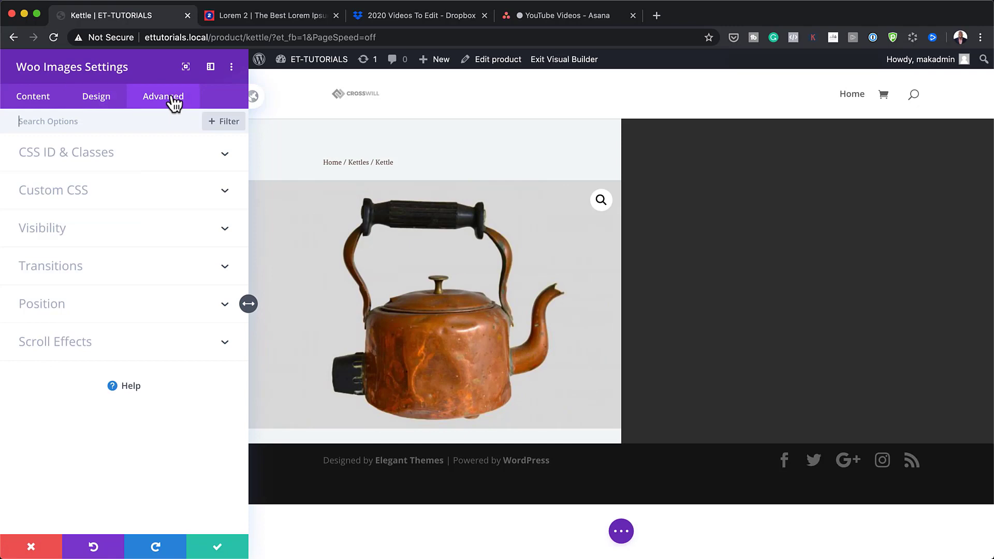
left_click(73, 230)
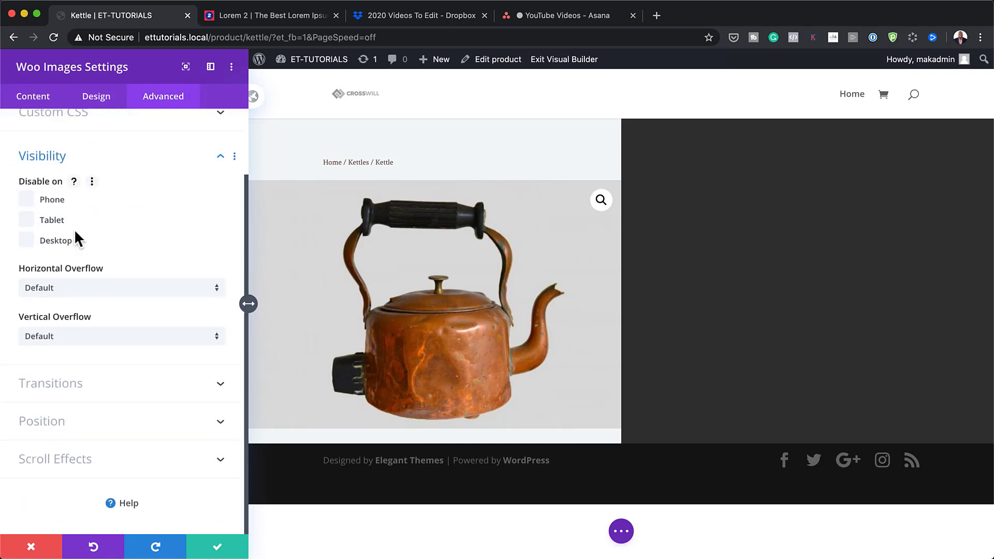
left_click(108, 287)
left_click(113, 363)
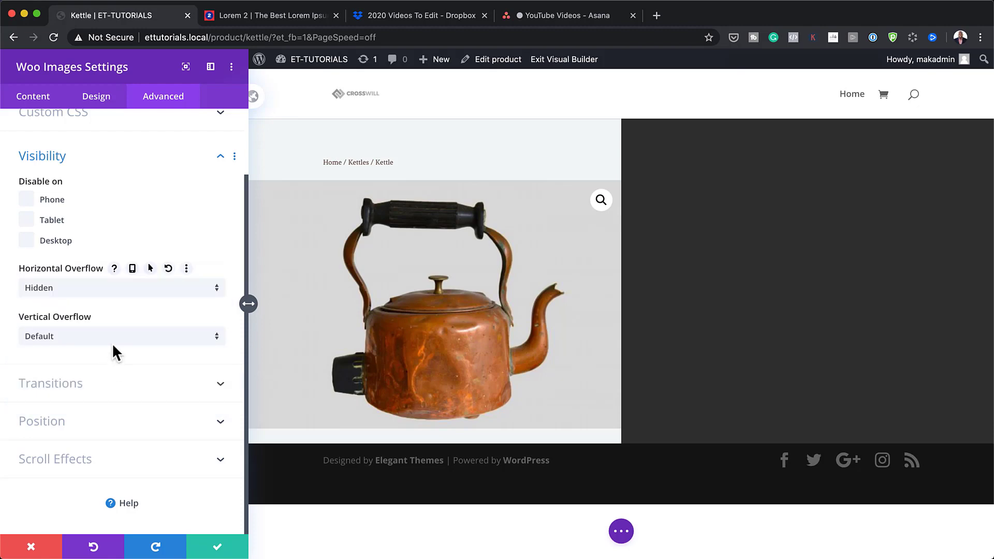
left_click(112, 344)
left_click(107, 415)
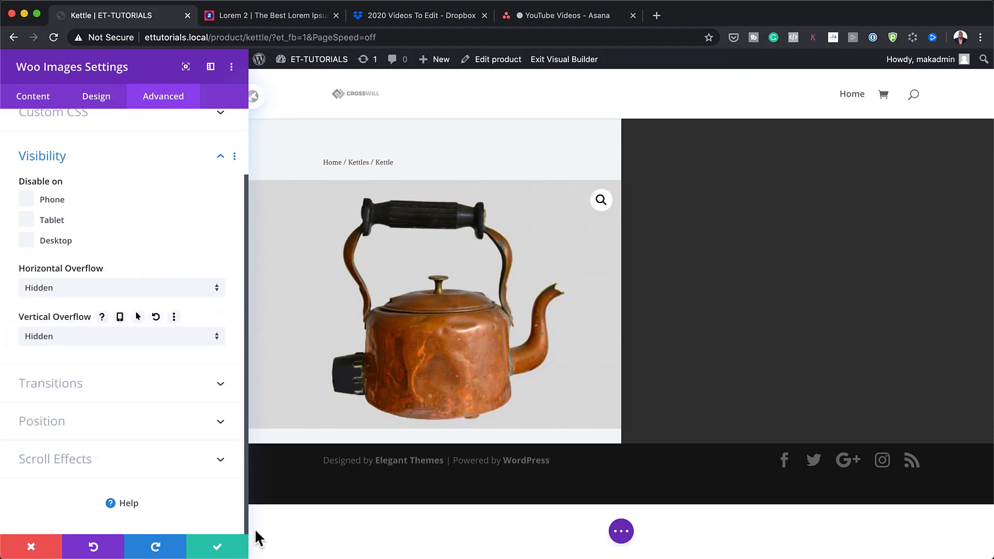
left_click(217, 547)
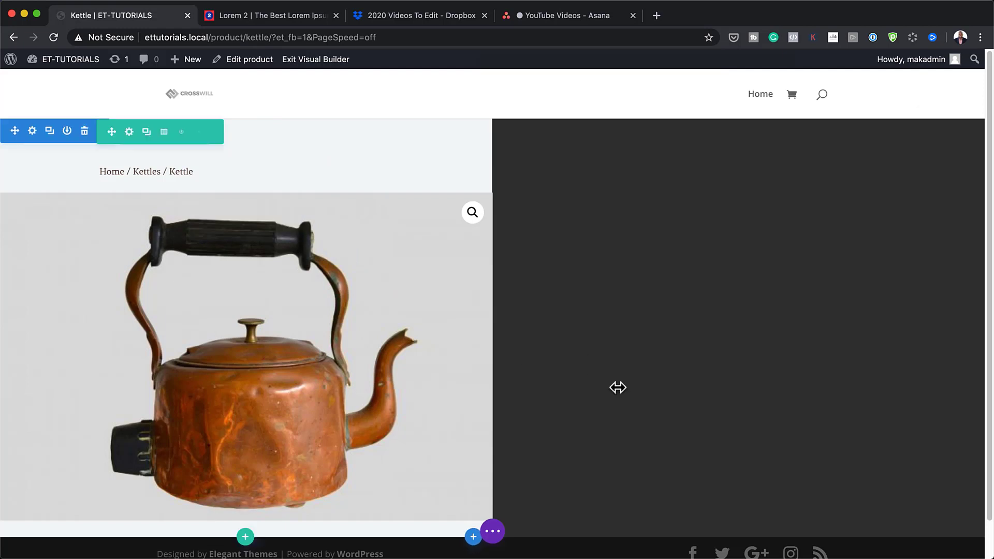
Step: Add a new row with two equal columns below the kettle image's row, without inserting a module
scroll(618, 387, "down", 1)
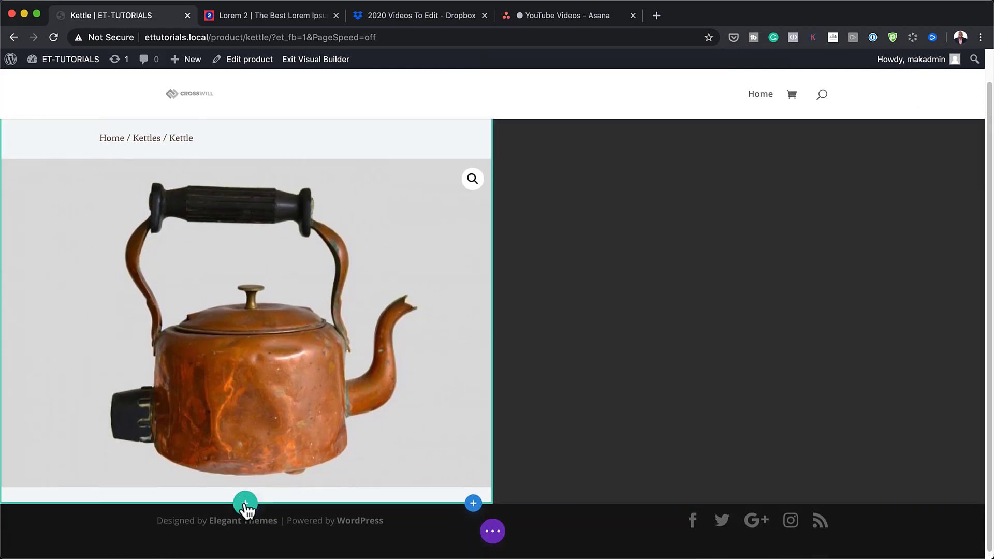
left_click(246, 504)
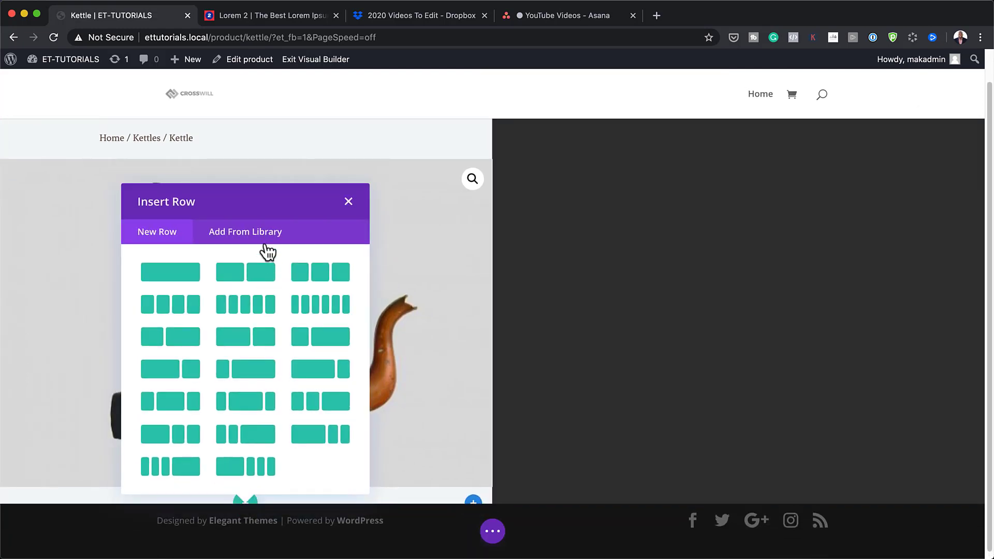
left_click(259, 280)
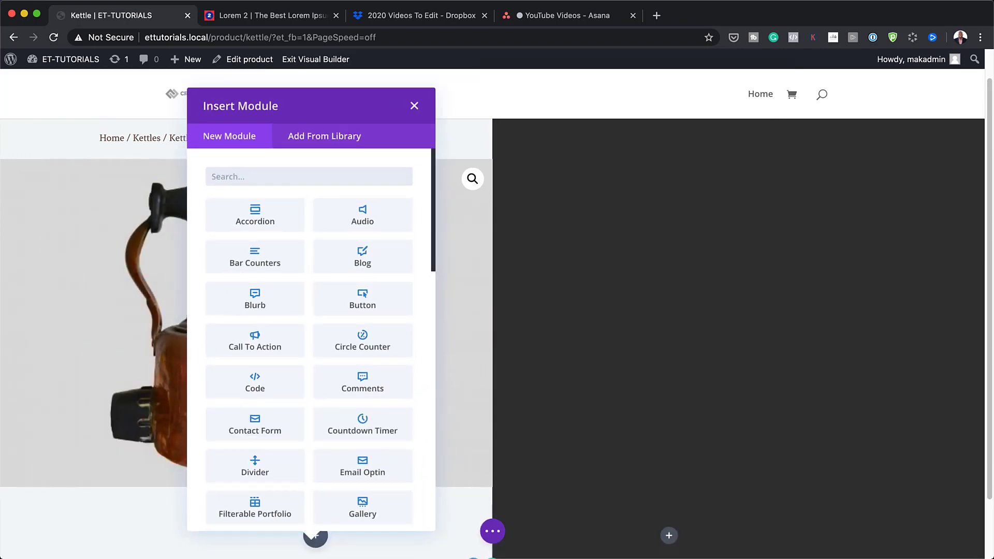
left_click(415, 106)
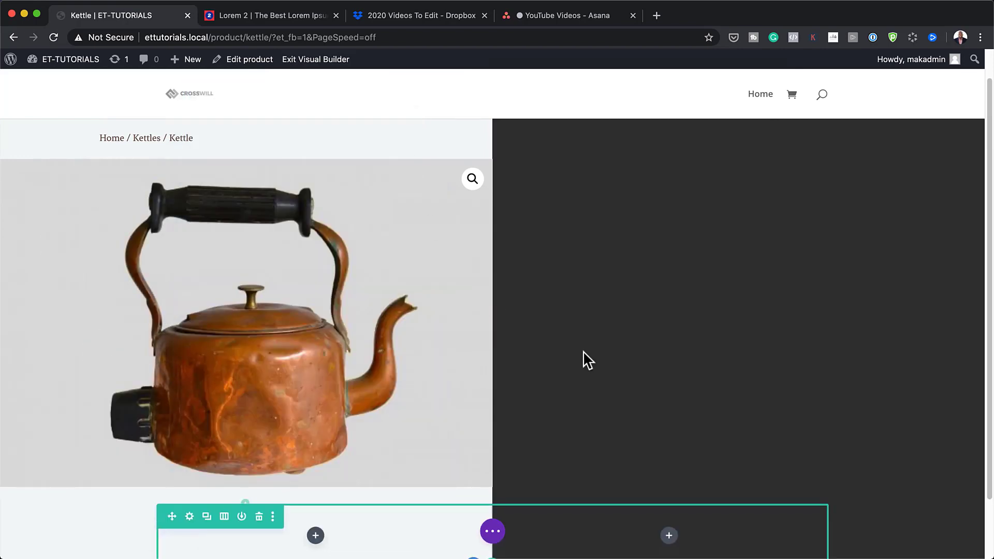
Step: Enable a custom gutter width for the new two-column row and set it to 1
scroll(588, 360, "down", 2)
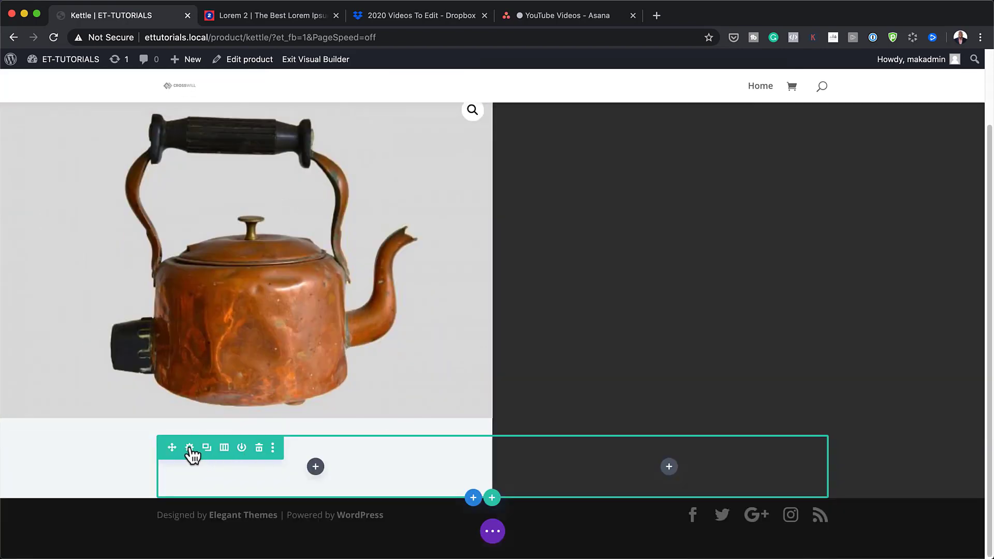
left_click(190, 447)
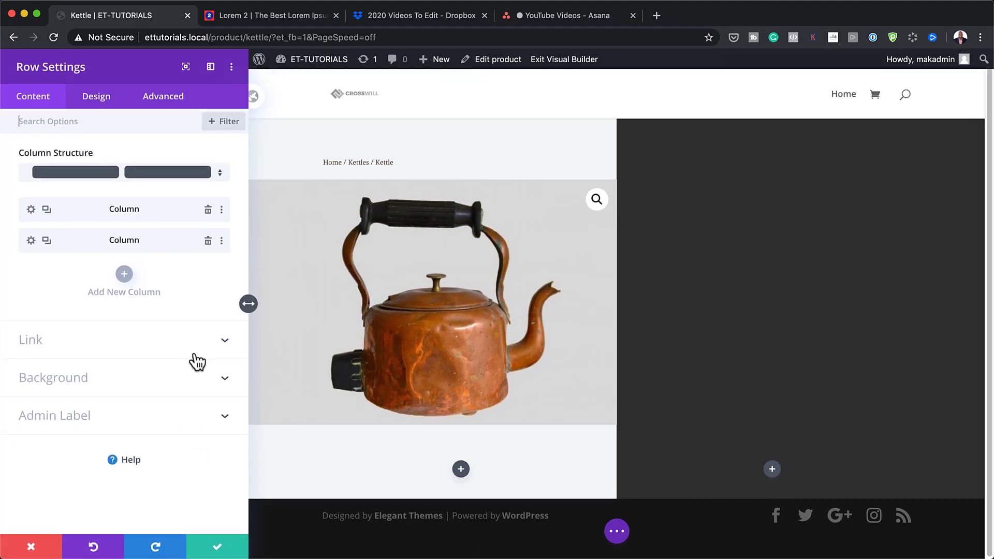
left_click(101, 101)
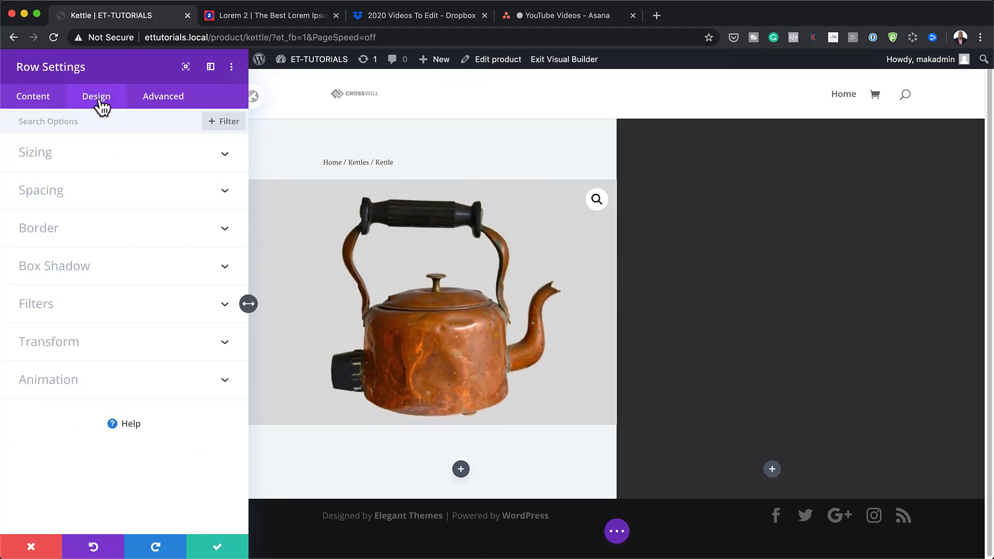
left_click(41, 158)
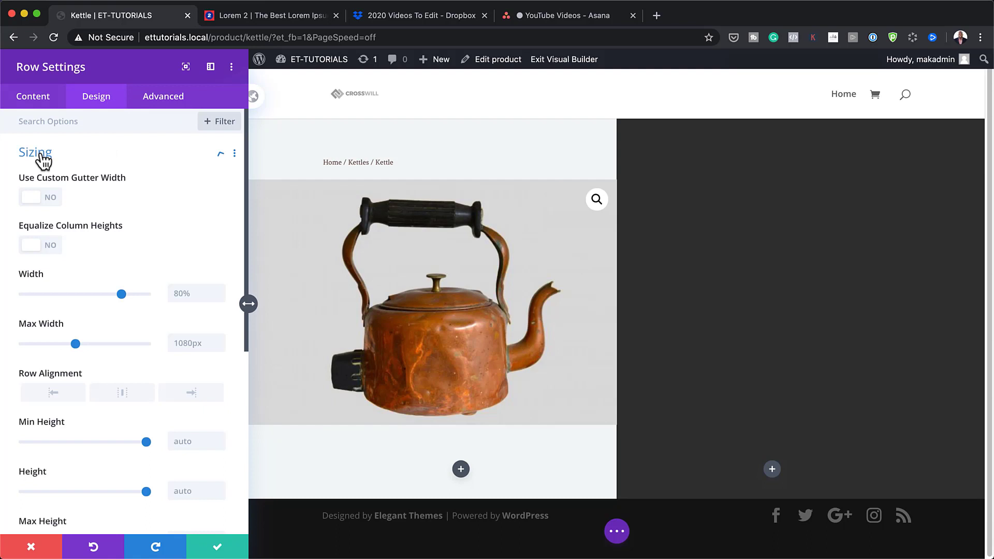
left_click(51, 200)
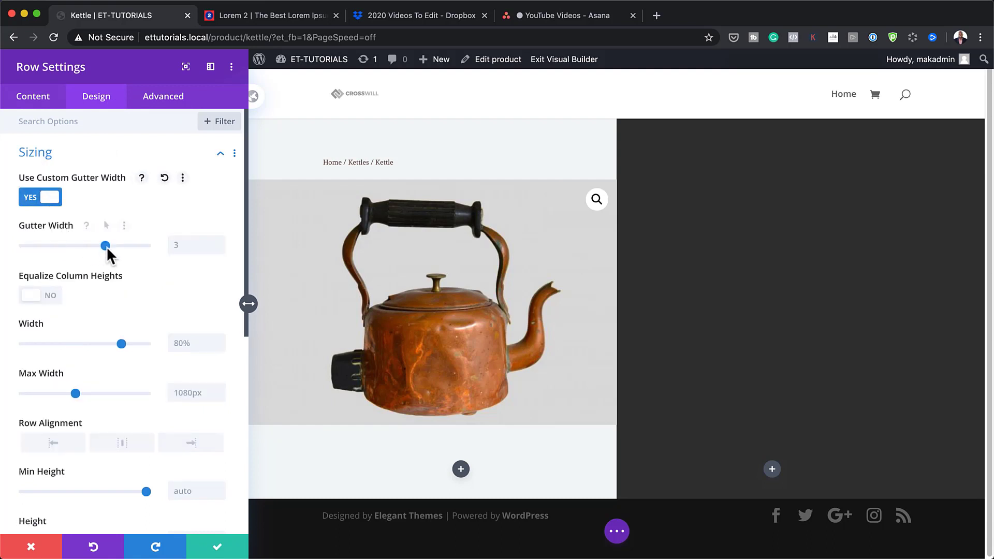
left_click_drag(107, 246, 24, 246)
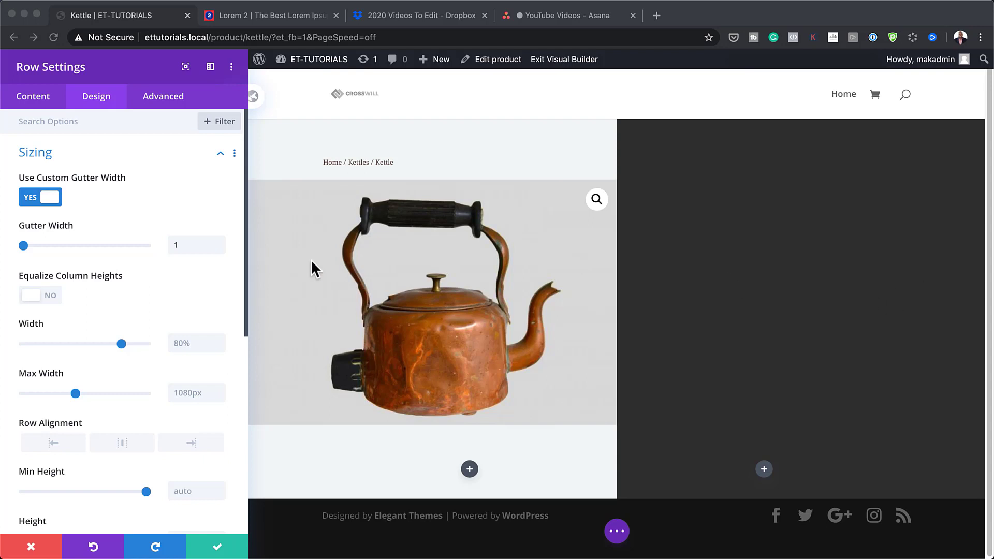
Step: Set the two-column row's width to 53% and its max width to 100%
scroll(147, 331, "down", 1)
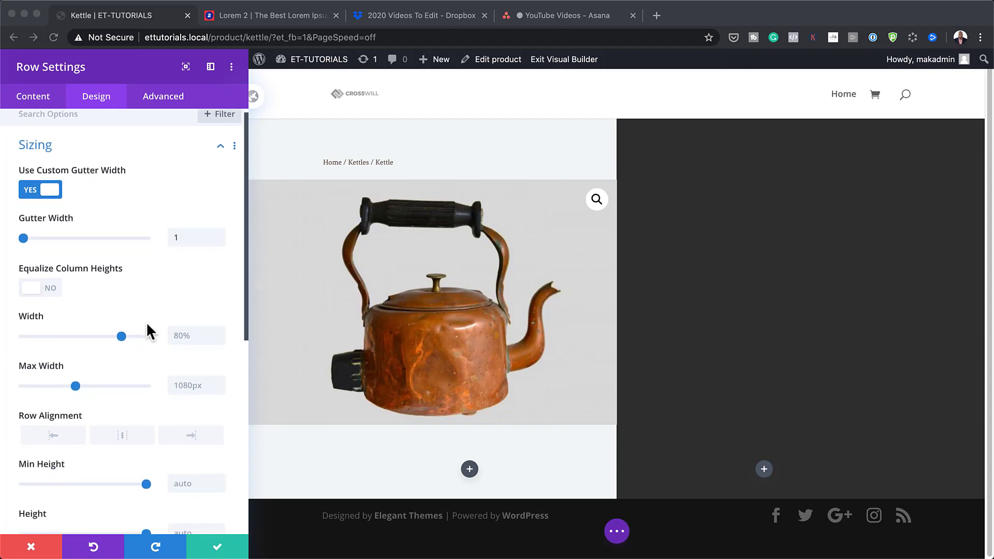
left_click(176, 334)
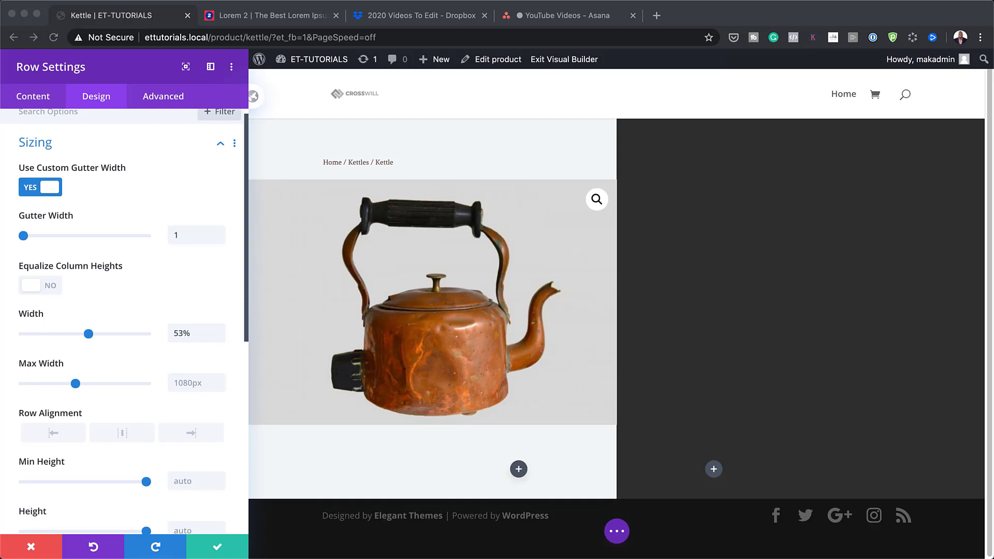
left_click(187, 384)
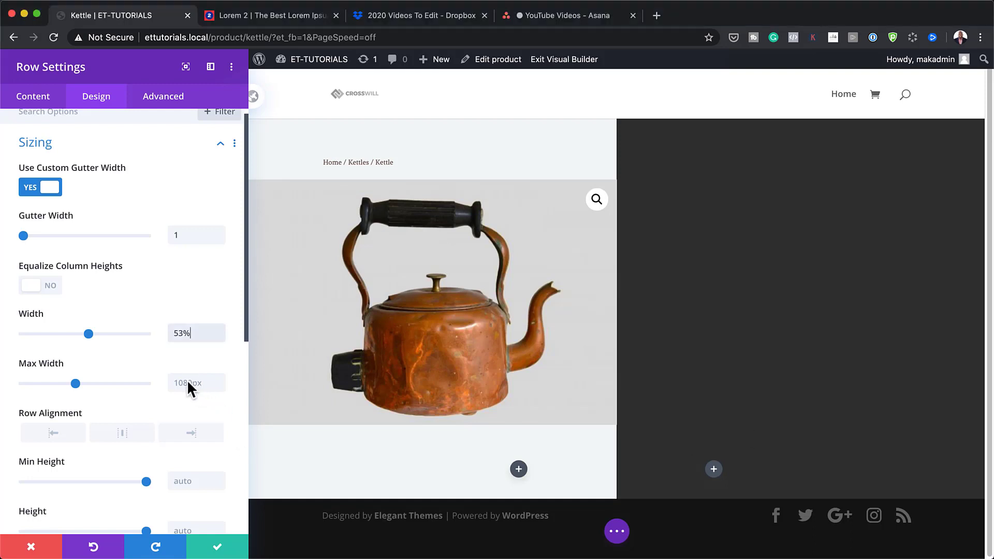
type("100%")
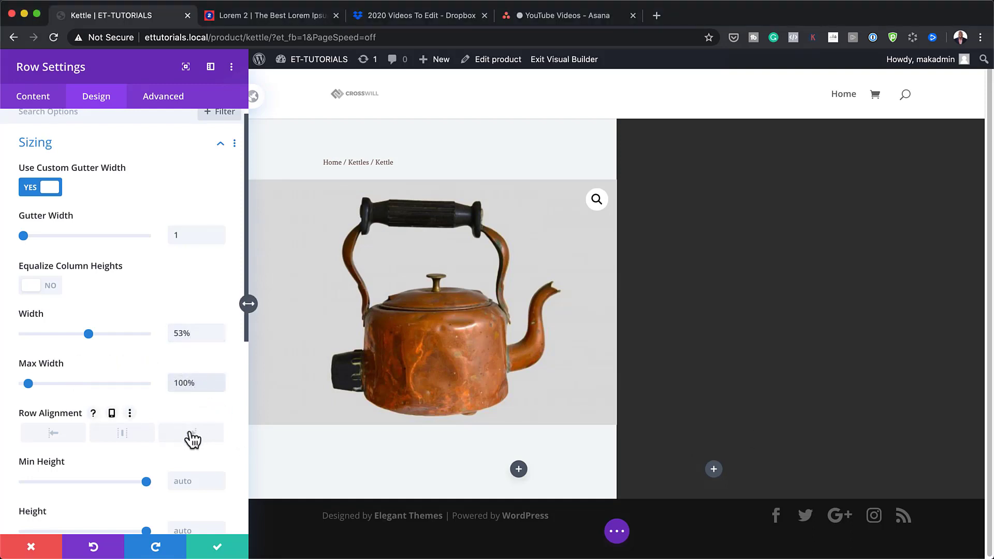
Step: Align the two-column row to the right and set its margin to -47vw top and -5vw left
left_click(192, 439)
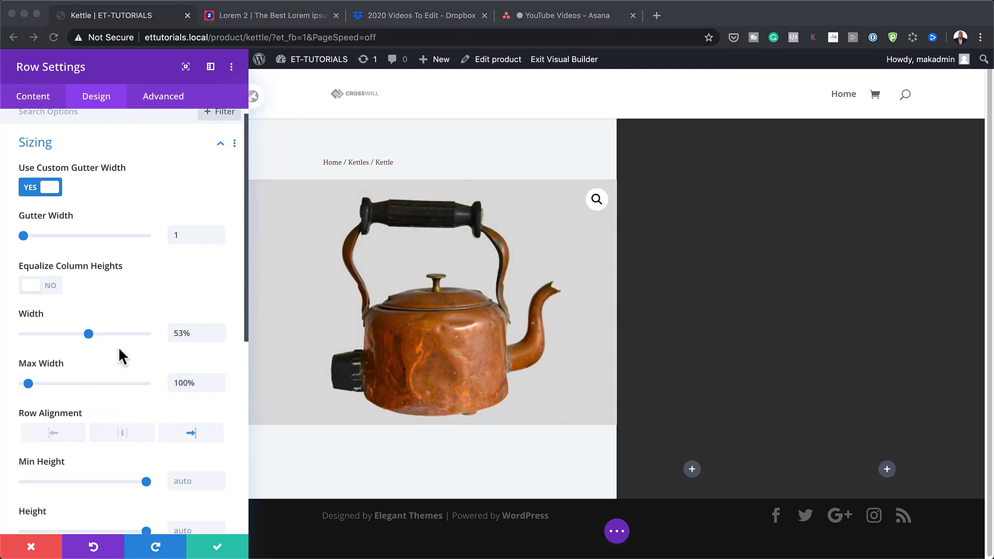
scroll(118, 347, "down", 6)
left_click(51, 343)
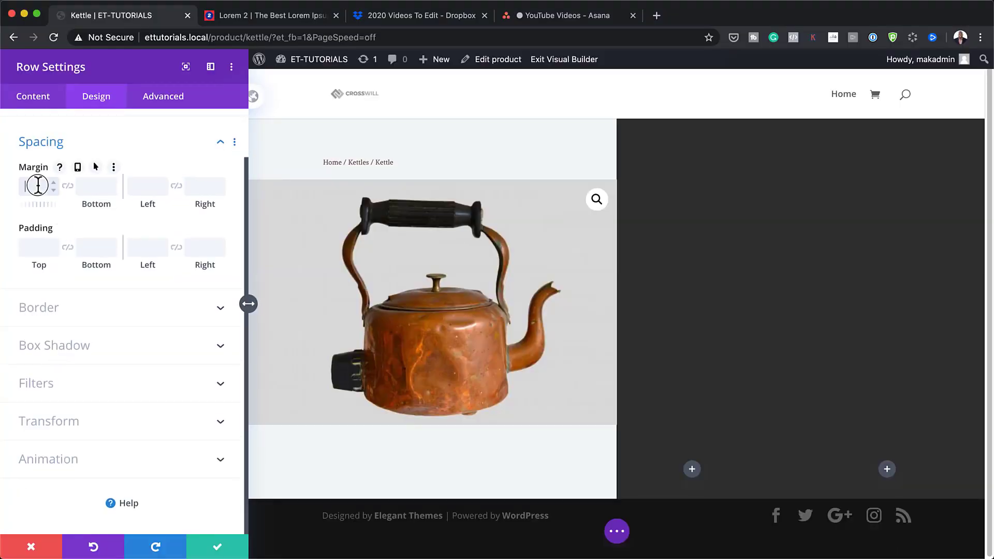
left_click(38, 185)
type("-47vw")
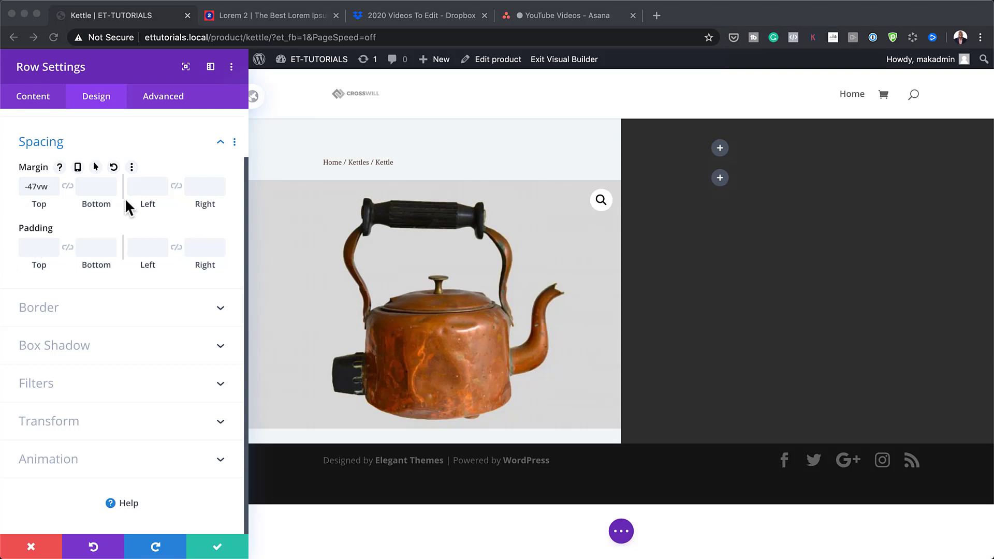
left_click(145, 187)
type("-5vw")
Step: Set the row's padding to 4.1vw at the bottom and 0vw on both the left and right
left_click(36, 247)
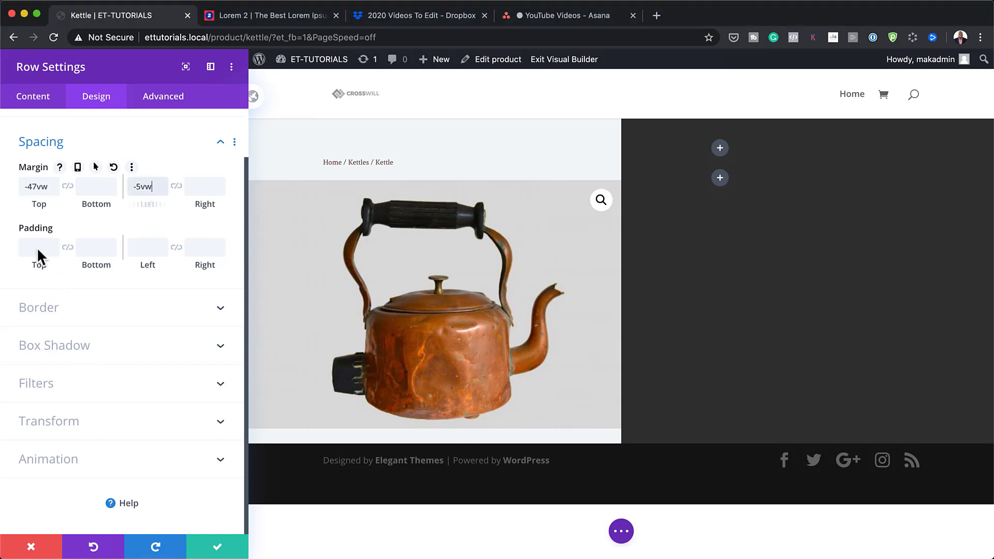
type("47vw")
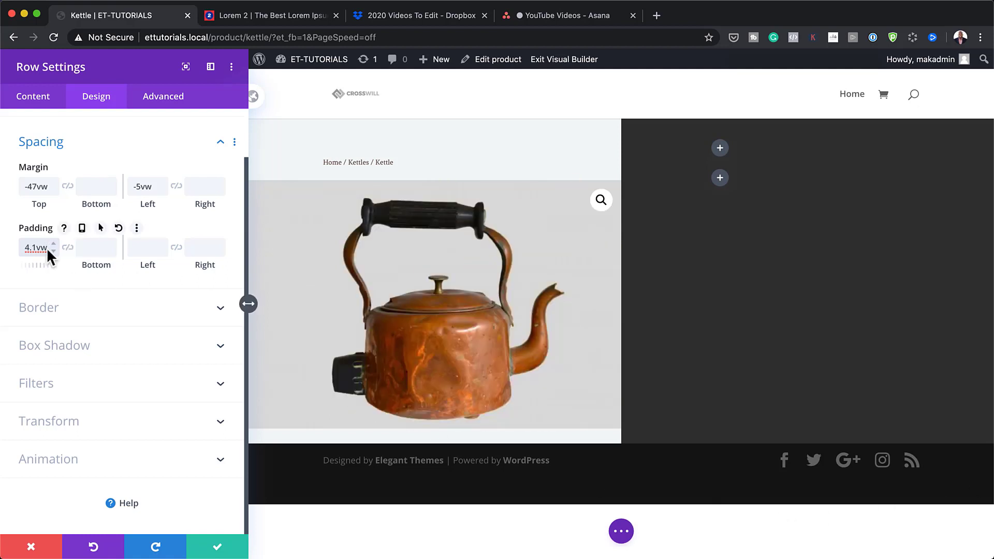
left_click_drag(32, 247, 90, 249)
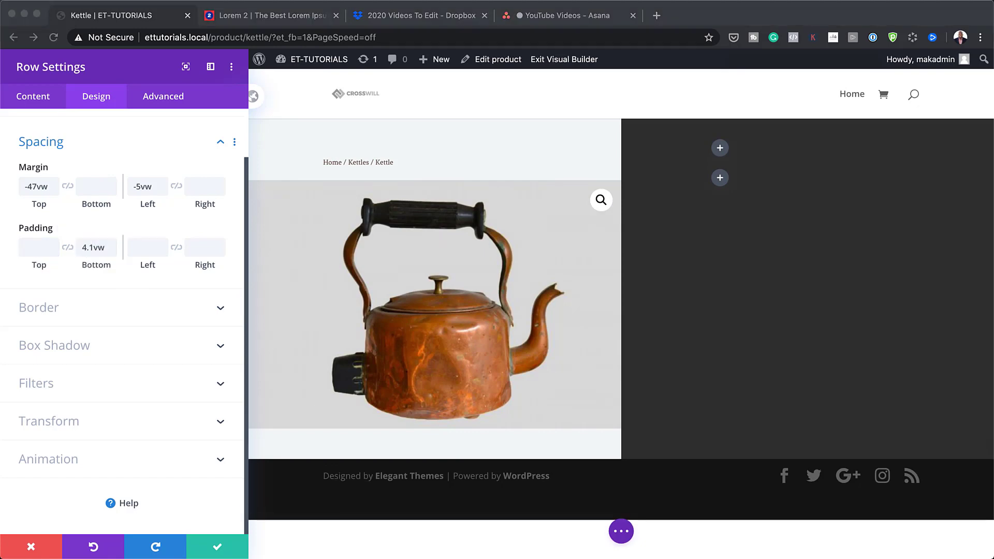
left_click(146, 249)
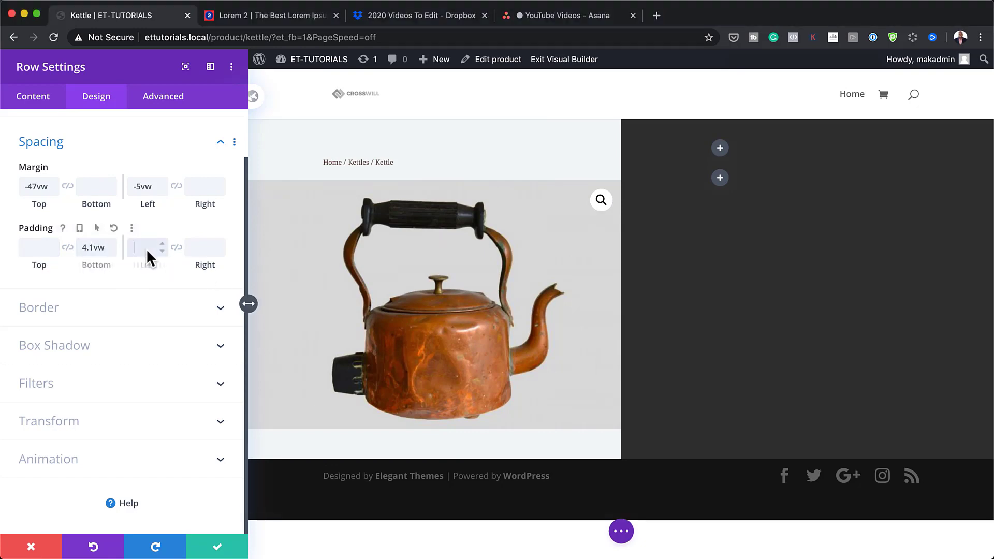
type("0vw")
left_click(177, 248)
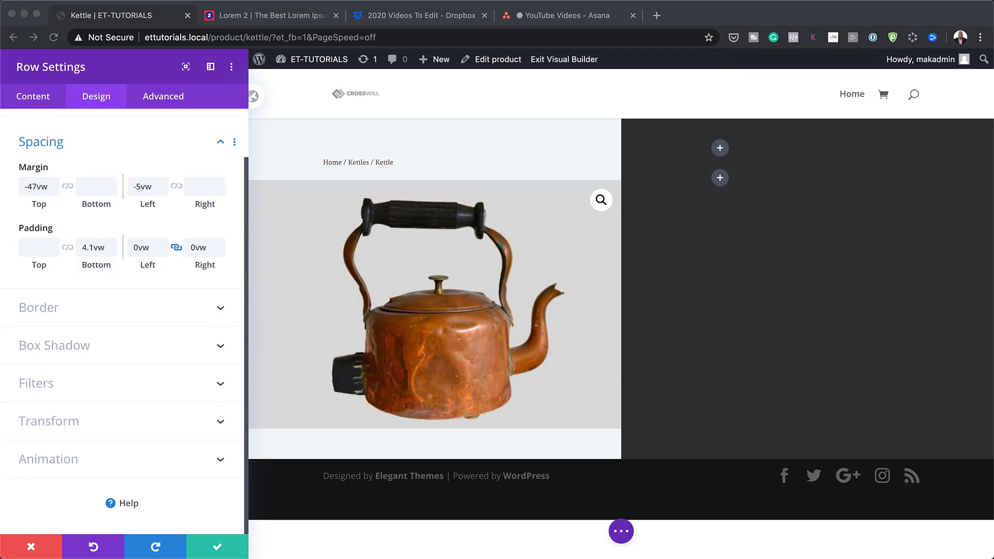
Step: Add the custom CSS "display: flex;" to the row's main element
left_click(172, 97)
left_click(71, 191)
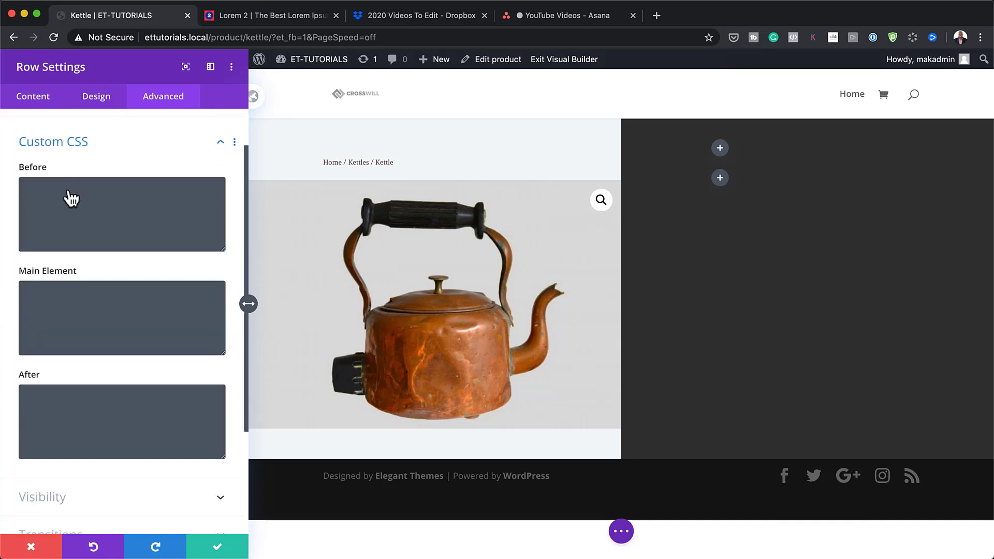
left_click(55, 287)
type("display: flex;")
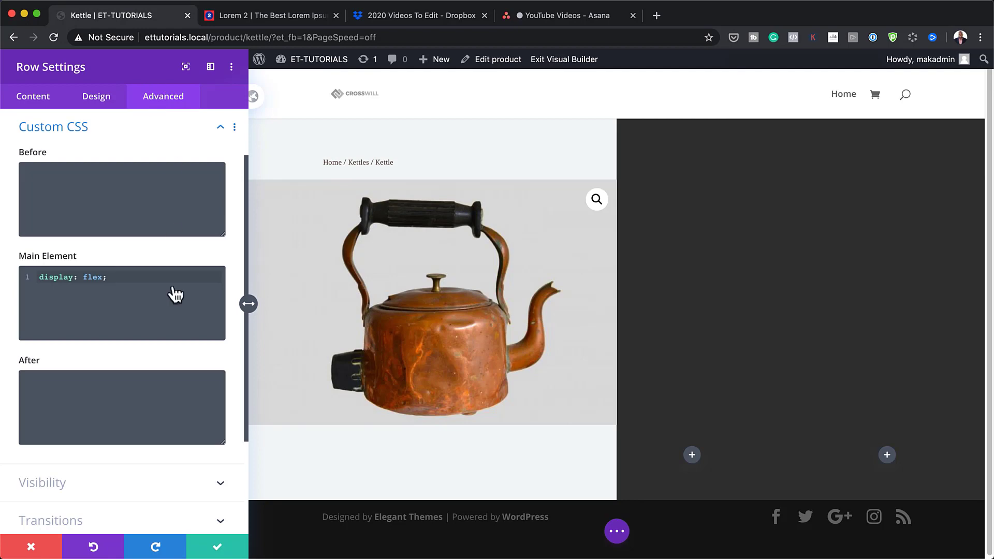
Step: Set the row's horizontal and vertical overflow to Visible and save the row settings
left_click(154, 489)
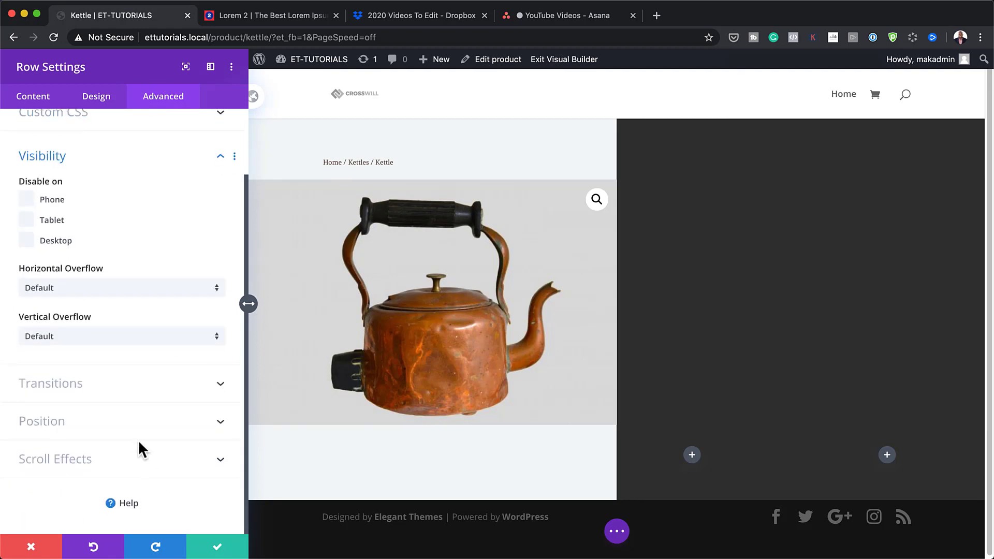
left_click(134, 289)
left_click(133, 329)
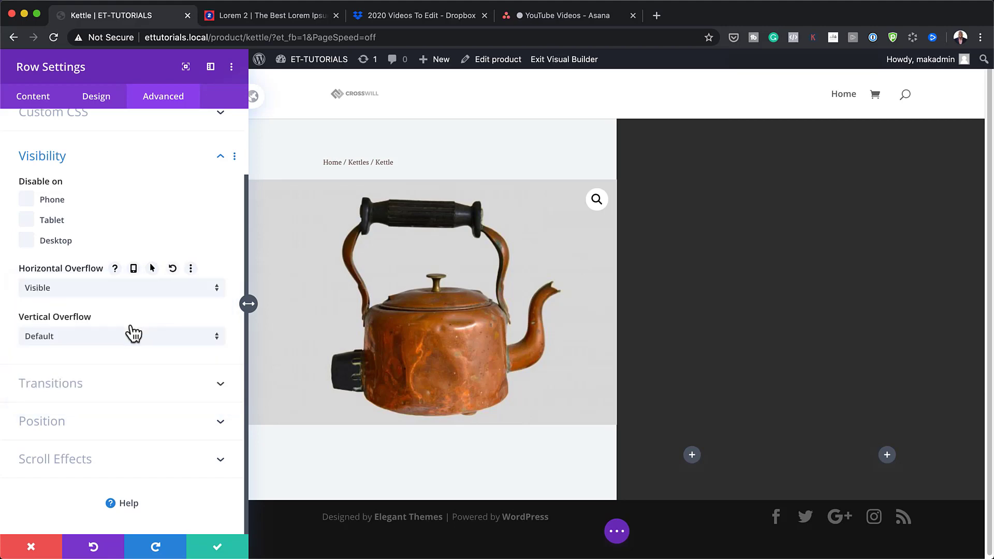
left_click(127, 339)
left_click(127, 376)
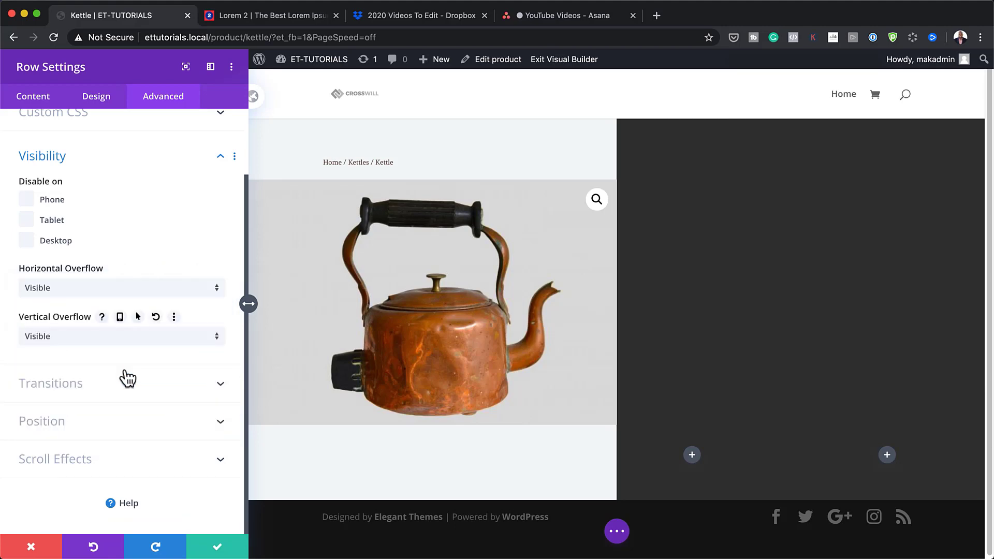
left_click(218, 547)
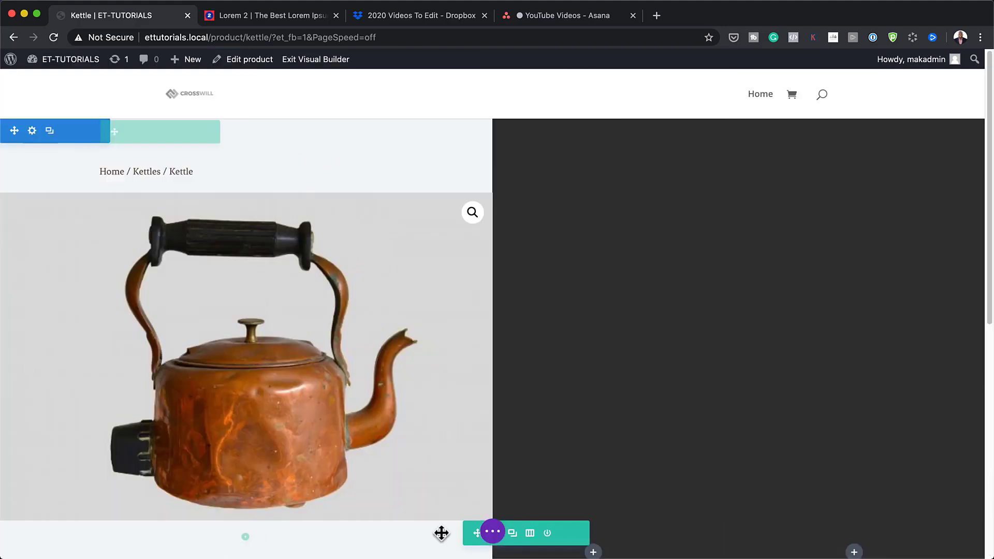
Step: Reopen the two-column row's settings and give its first column a left padding of 4vw
scroll(441, 534, "down", 3)
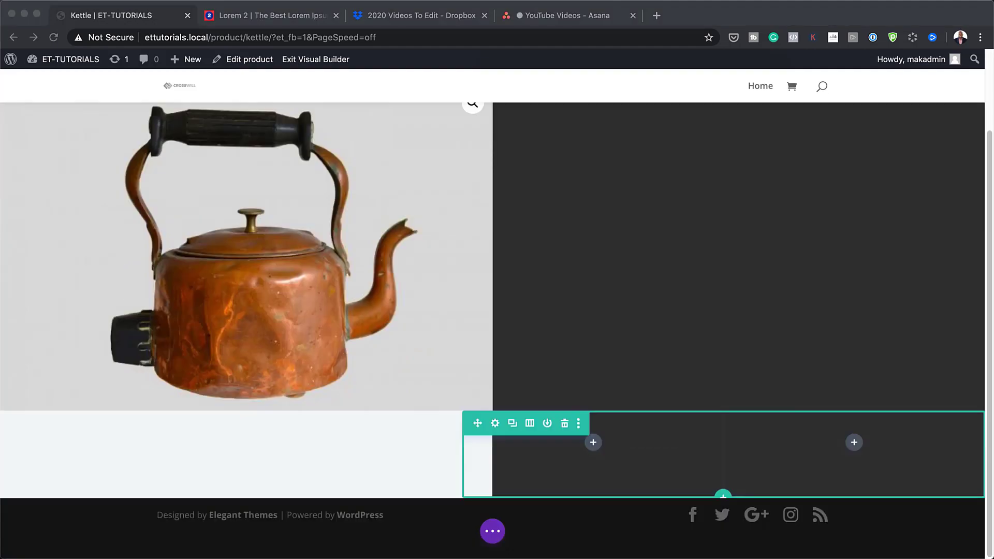
left_click(498, 425)
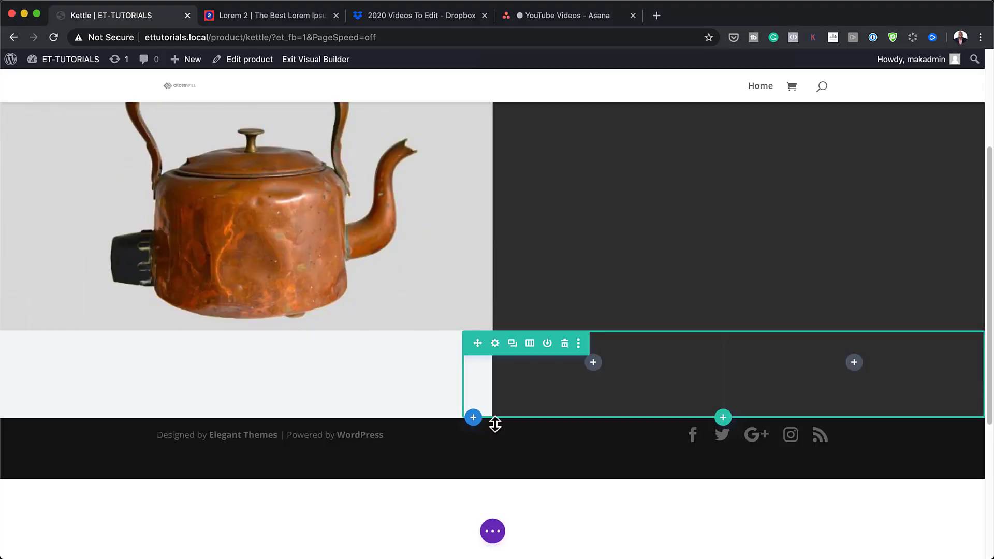
left_click(496, 347)
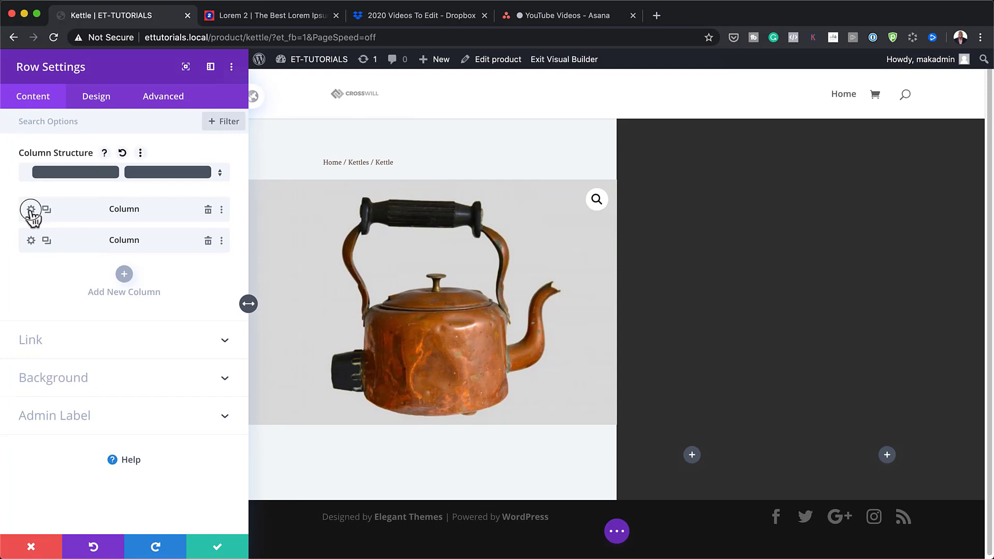
left_click(31, 210)
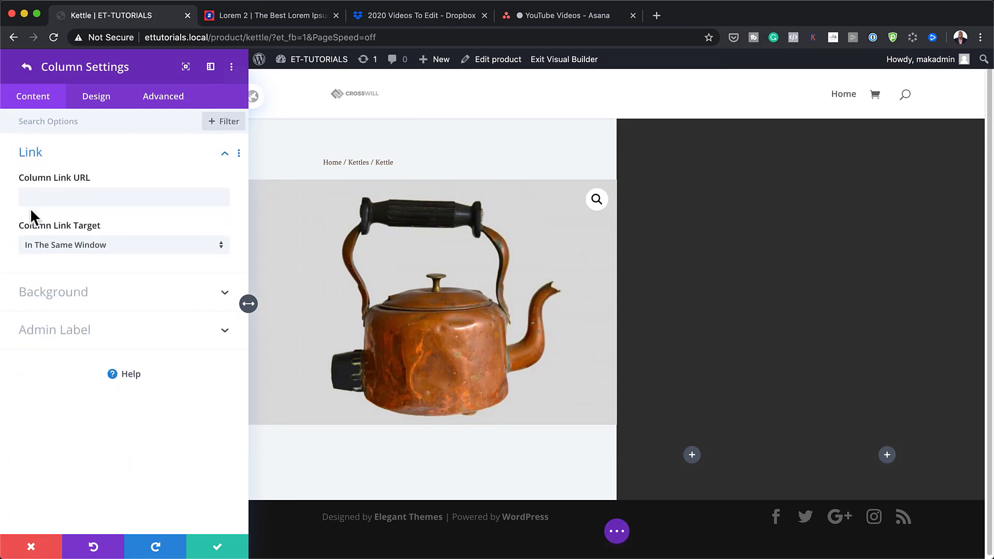
left_click(92, 101)
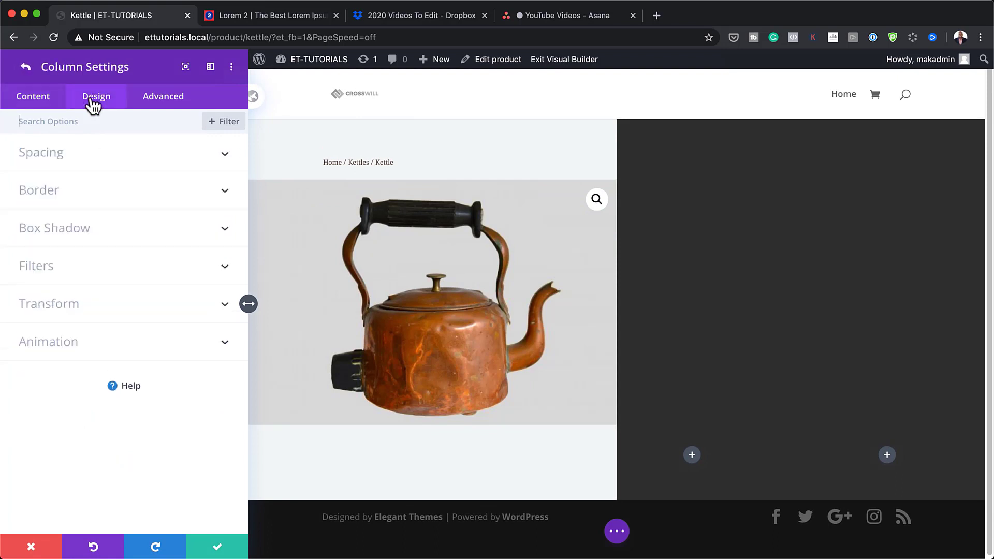
left_click(52, 155)
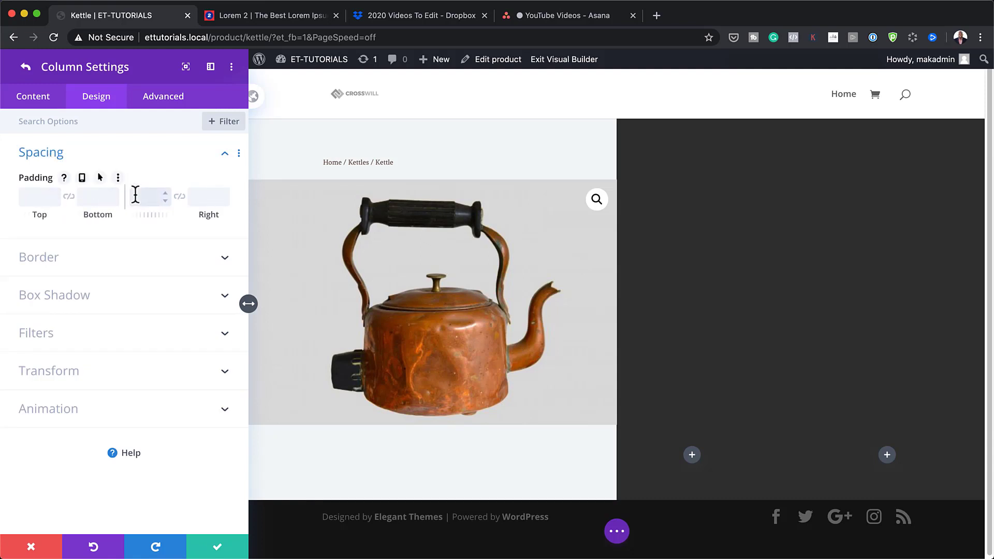
left_click(199, 198)
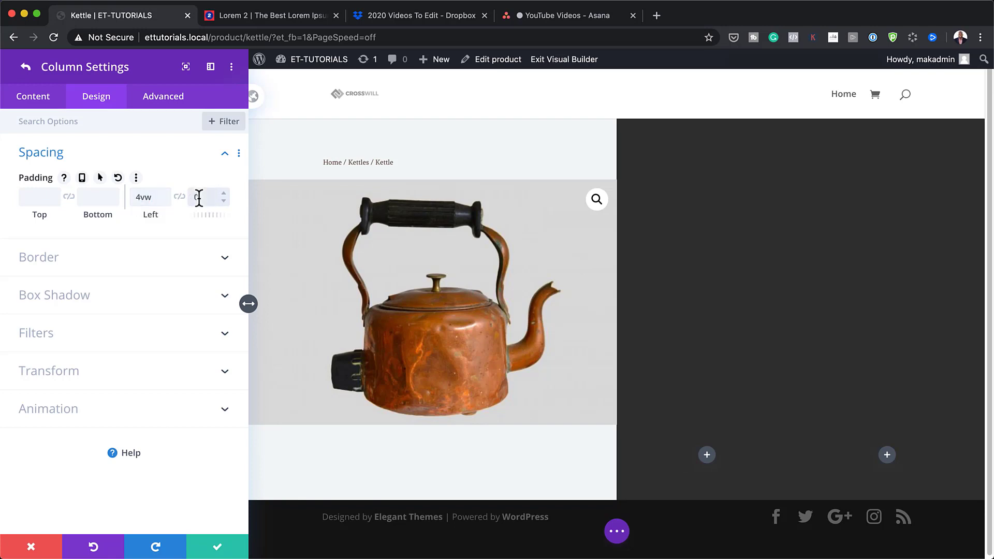
left_click(25, 66)
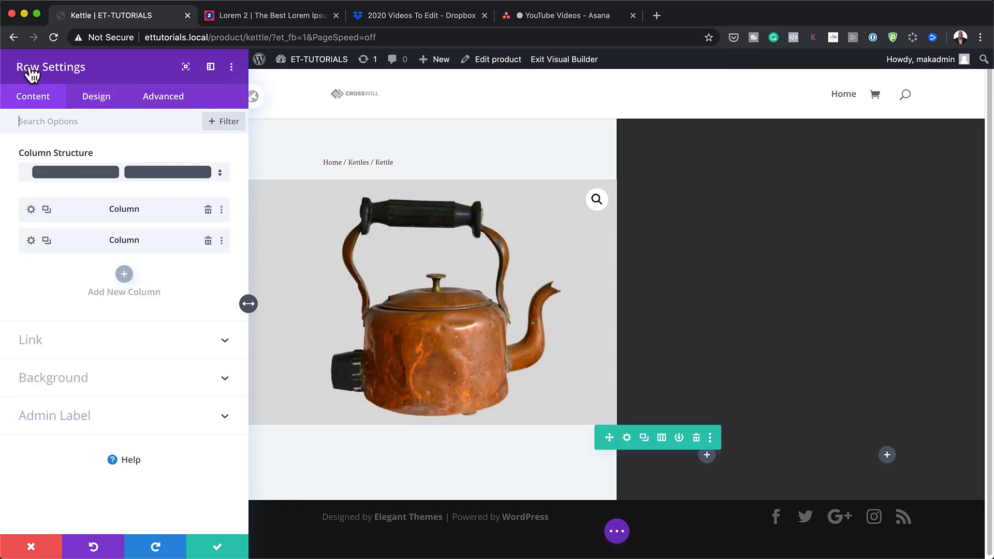
Step: Set the second column's padding to 7vw top and 15vw right, and save the column and row settings
left_click(31, 241)
left_click(105, 103)
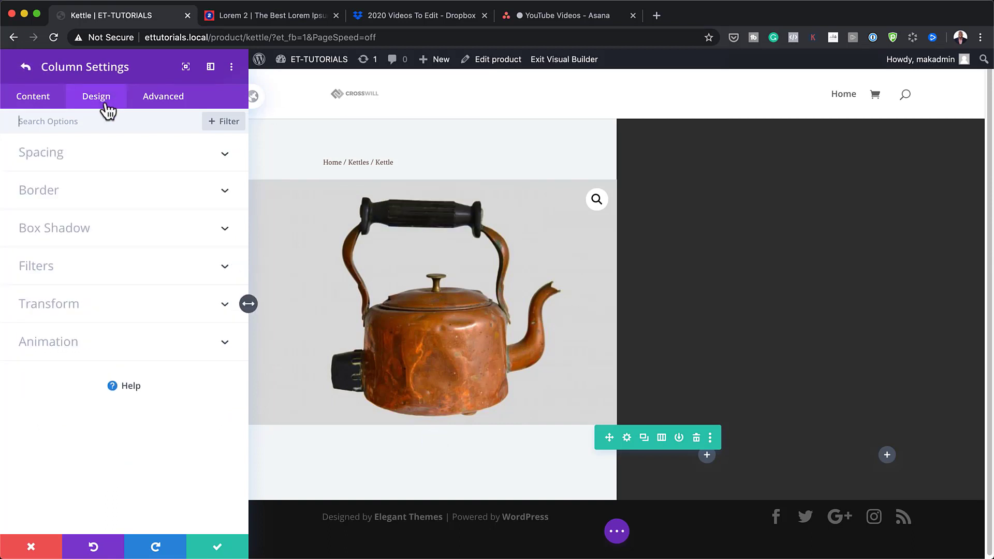
left_click(50, 155)
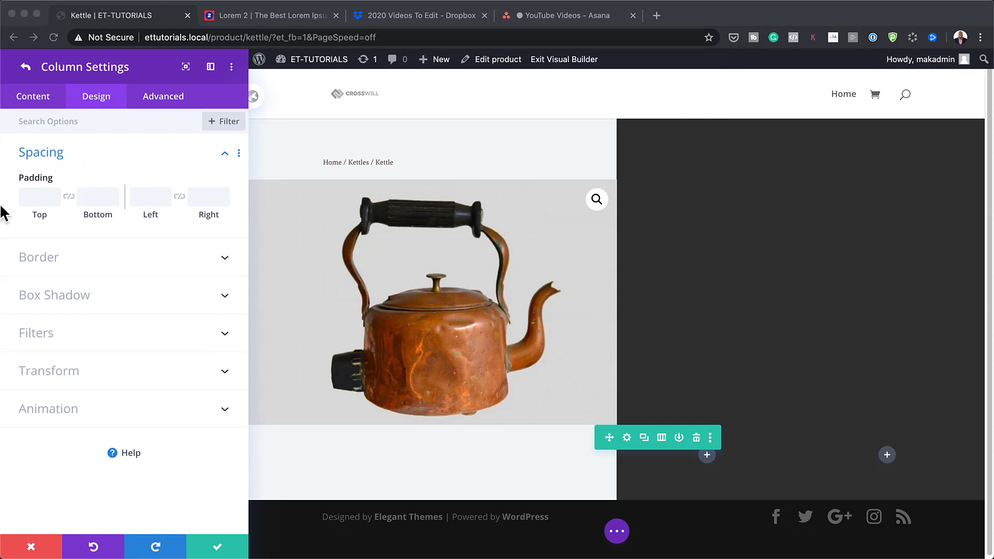
left_click(35, 197)
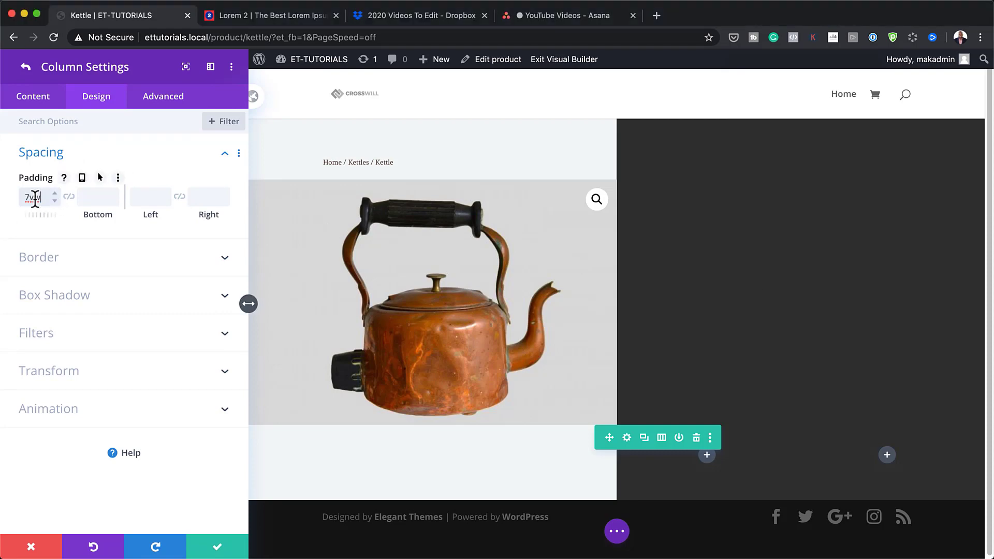
left_click(199, 198)
type("15vw")
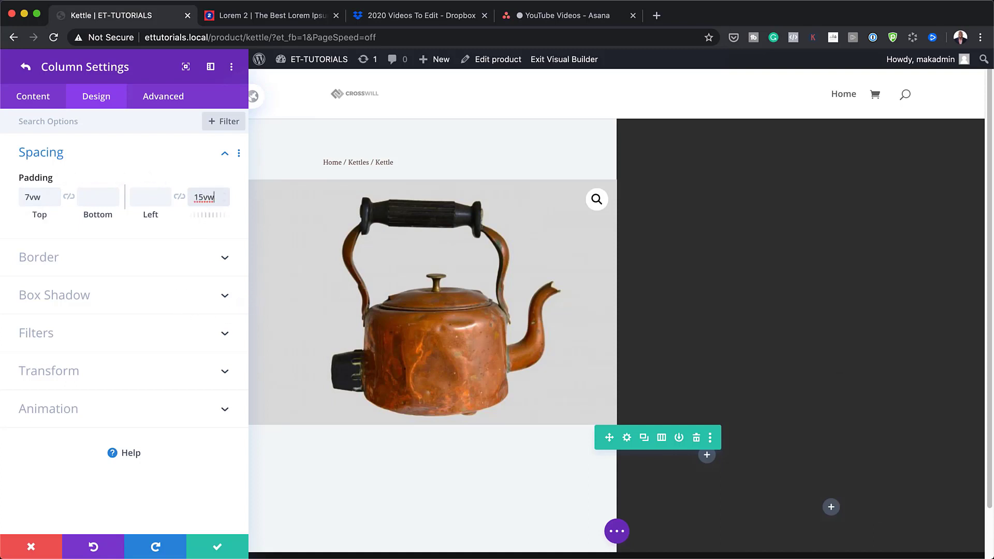
left_click(217, 549)
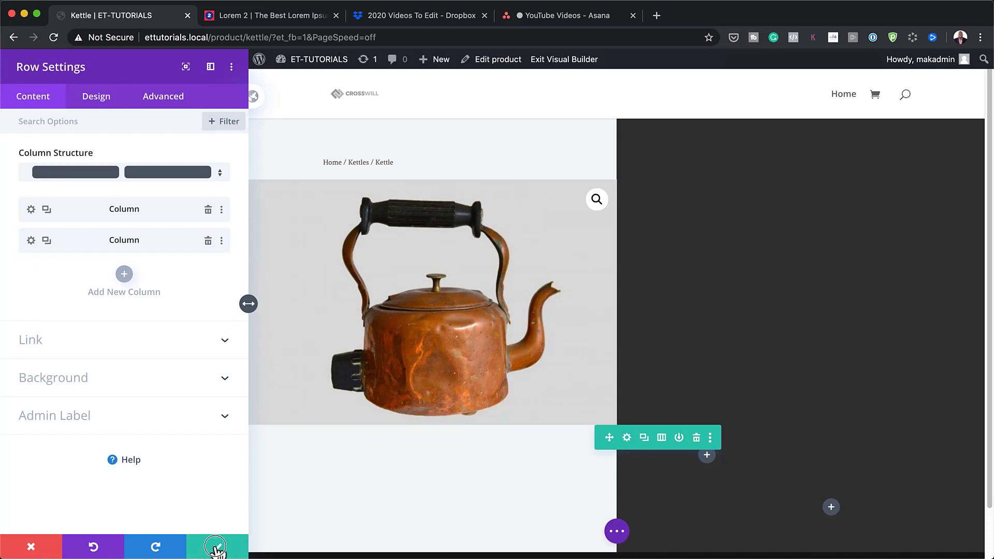
left_click(217, 549)
Step: Insert a Text module in the row's first column and replace its placeholder body with "Kitchenware"
scroll(704, 431, "down", 6)
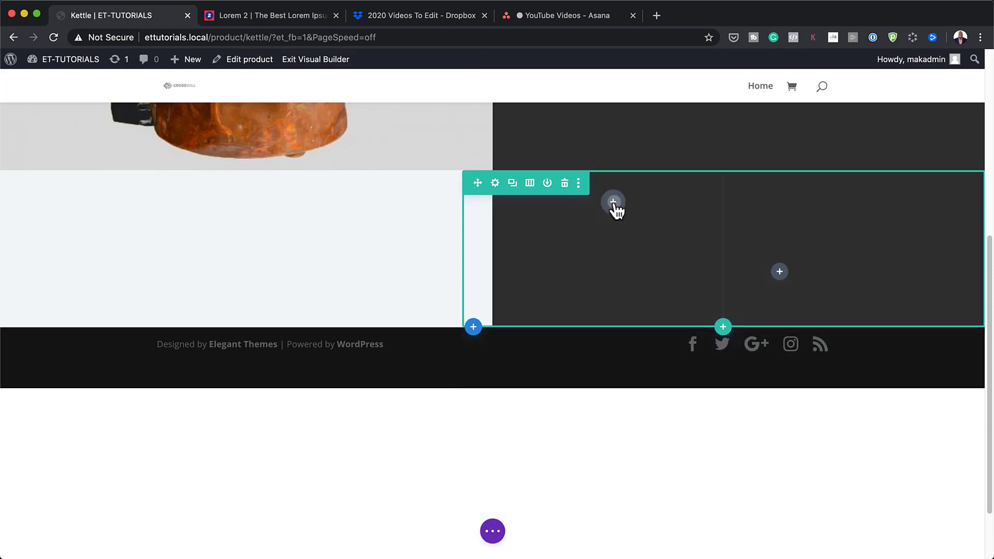
left_click(614, 202)
type("text")
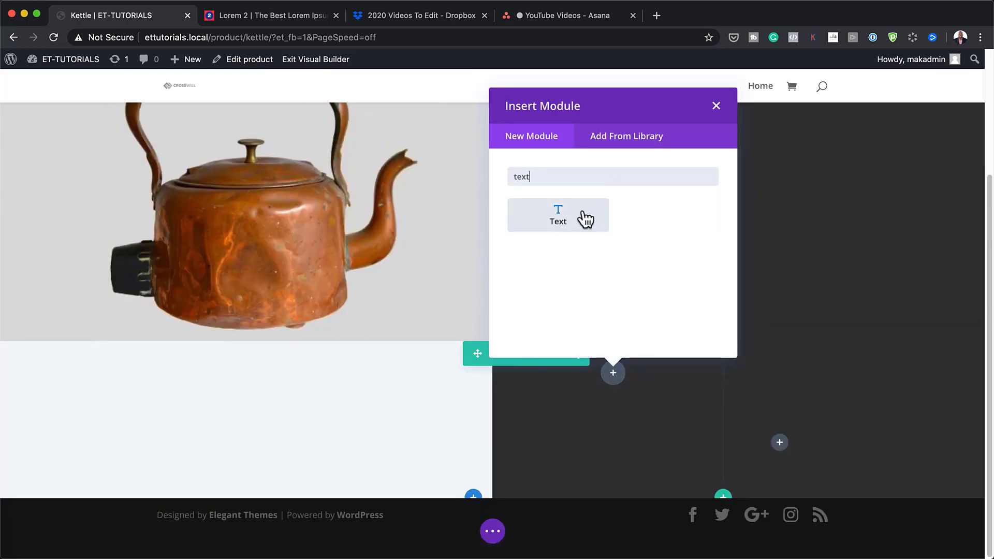
left_click(586, 218)
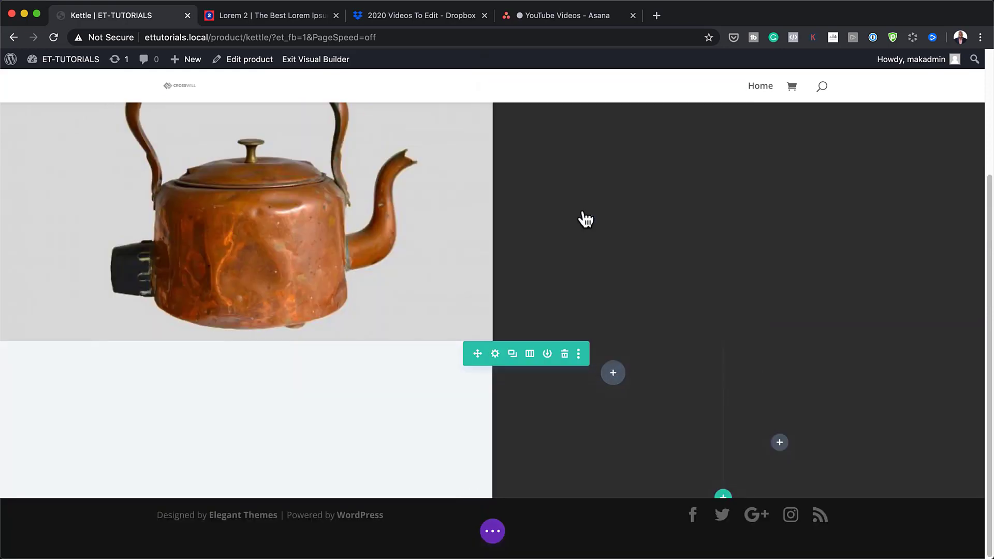
left_click_drag(164, 365, 29, 277)
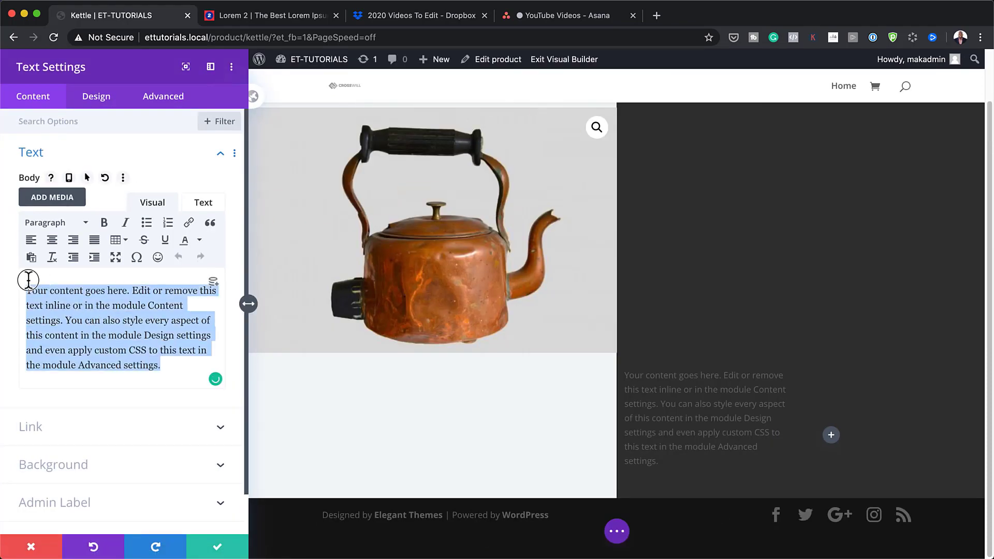
key("BackSpace")
type("Kitchenware")
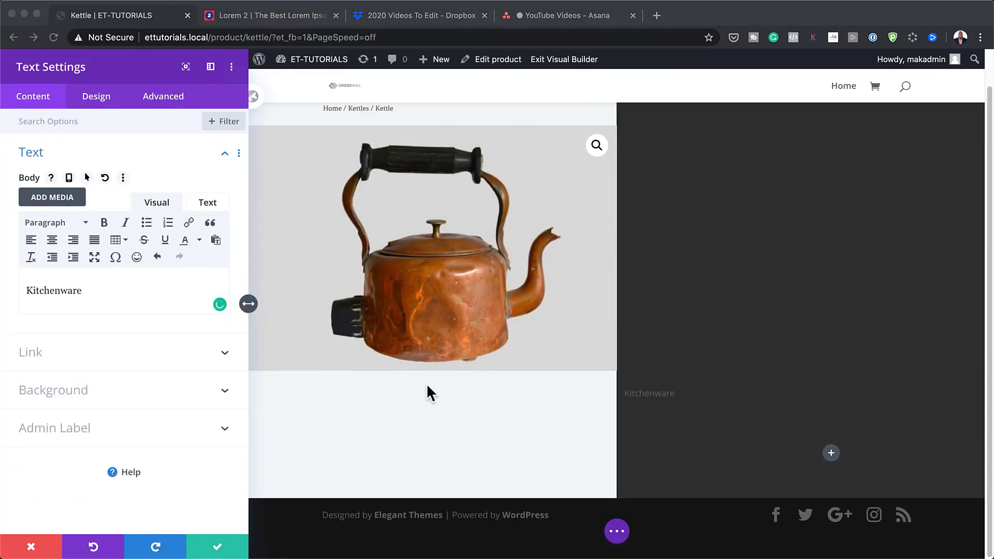
Step: Set the Kitchenware text's font to Fenix
left_click(103, 103)
left_click(39, 155)
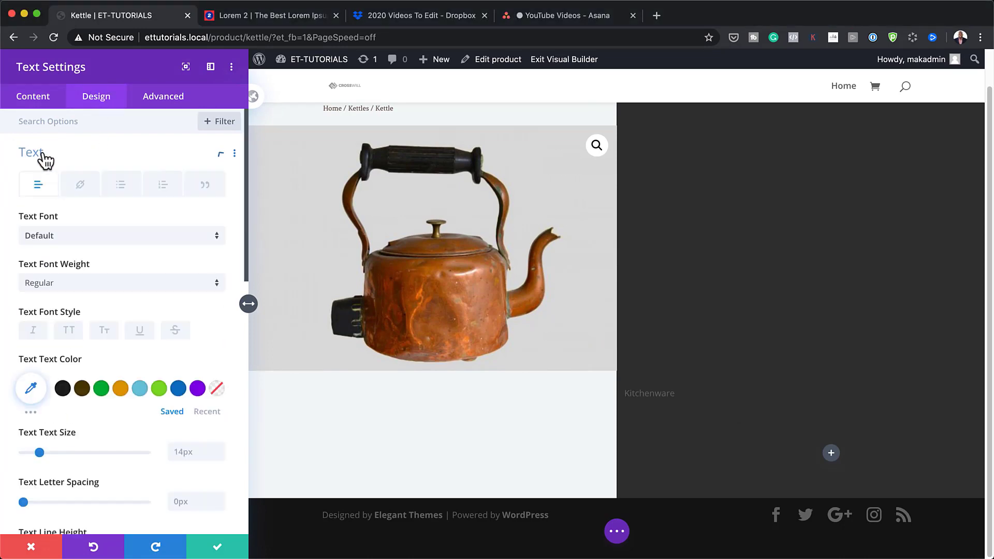
left_click(89, 243)
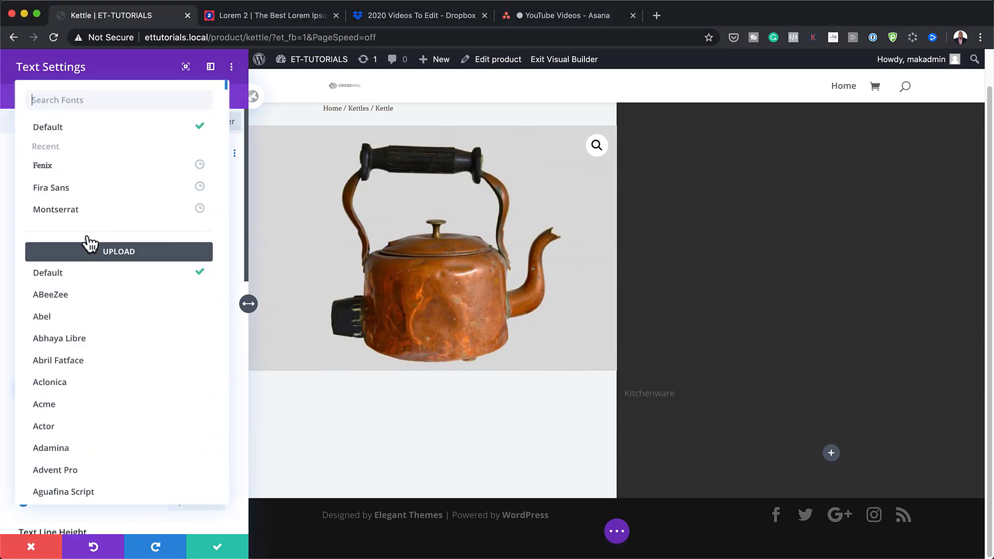
left_click(89, 168)
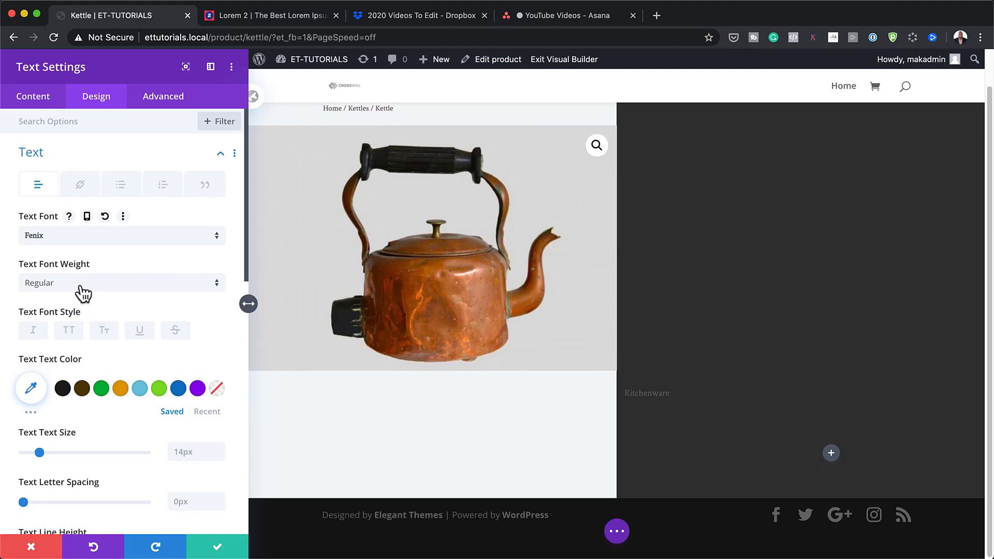
Step: Set the Kitchenware text's color to #f2eed0 and its text size to 1.3vw
left_click(32, 389)
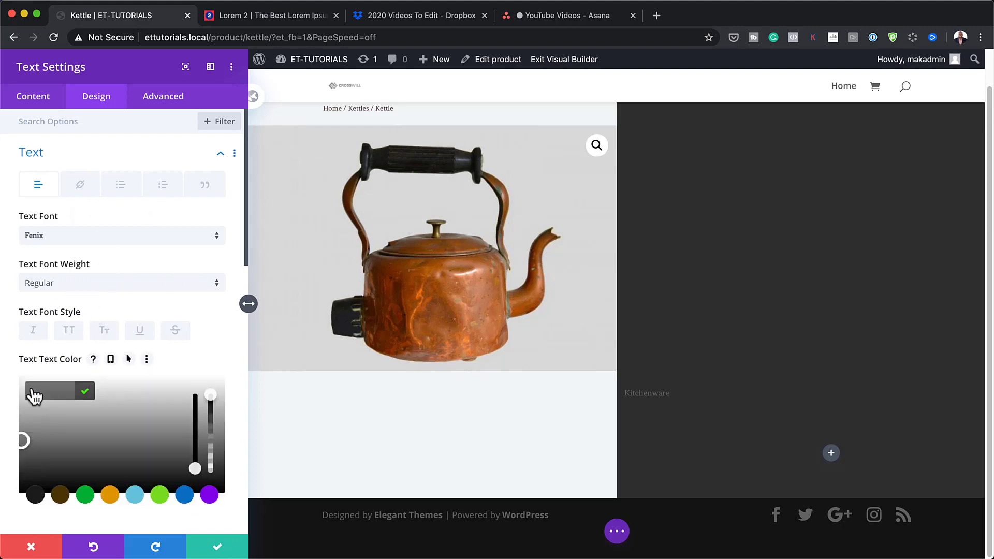
type("#f2eed0")
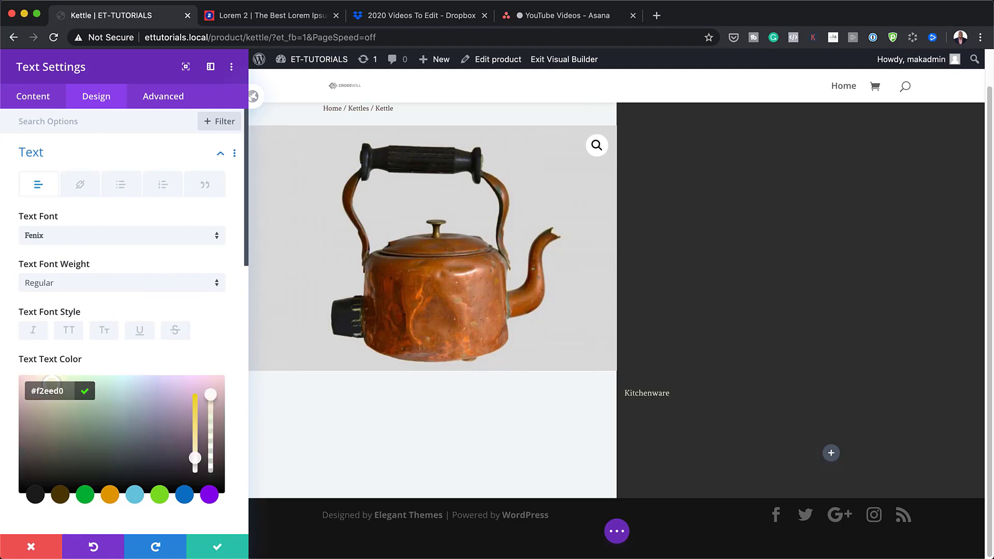
key("super+Tab")
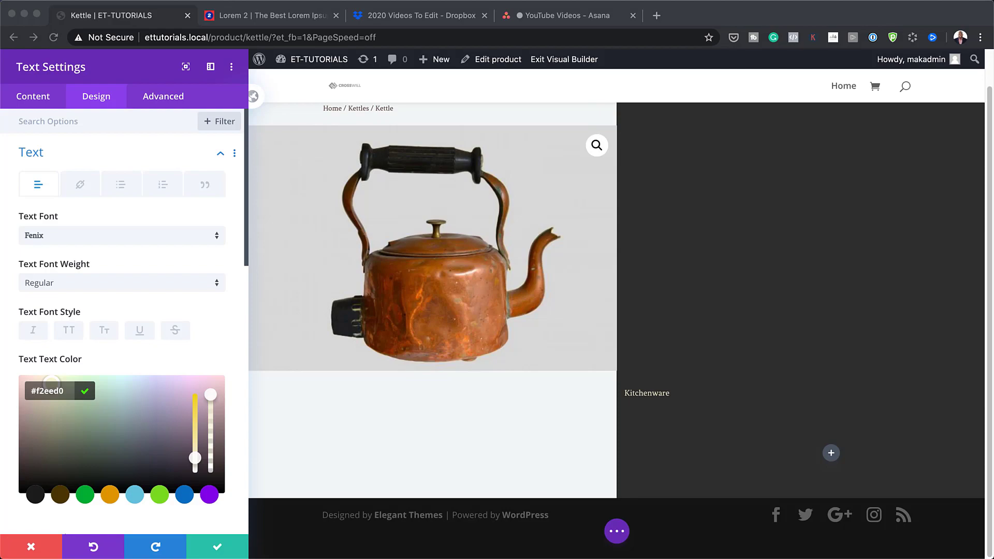
scroll(175, 414, "down", 5)
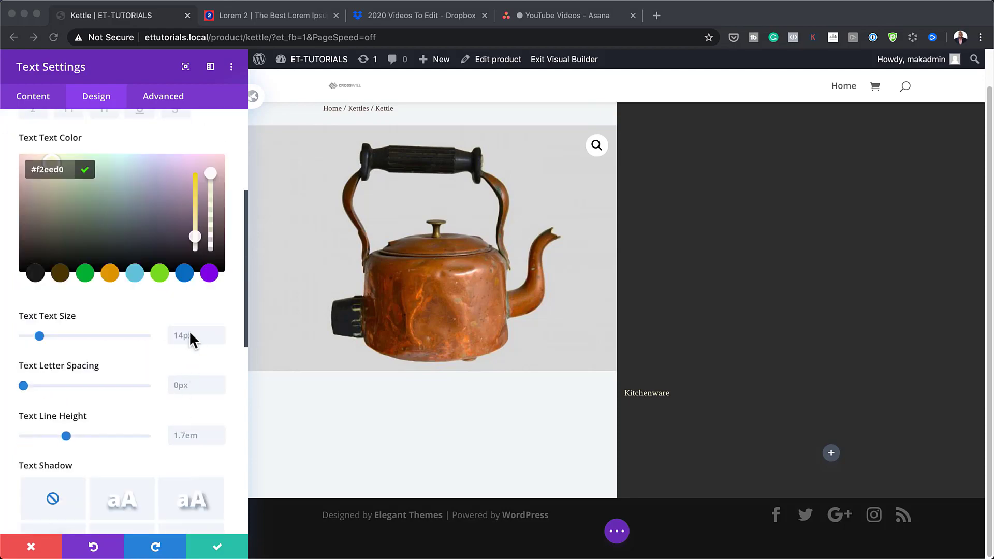
left_click(189, 335)
type("1.3vw")
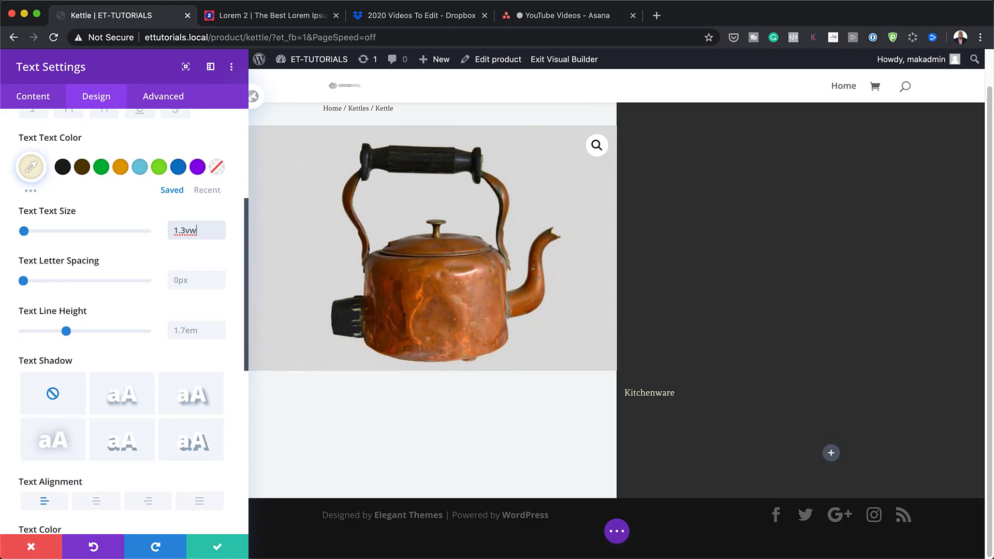
Step: Set the Kitchenware text module's width to 50%
scroll(73, 460, "down", 2)
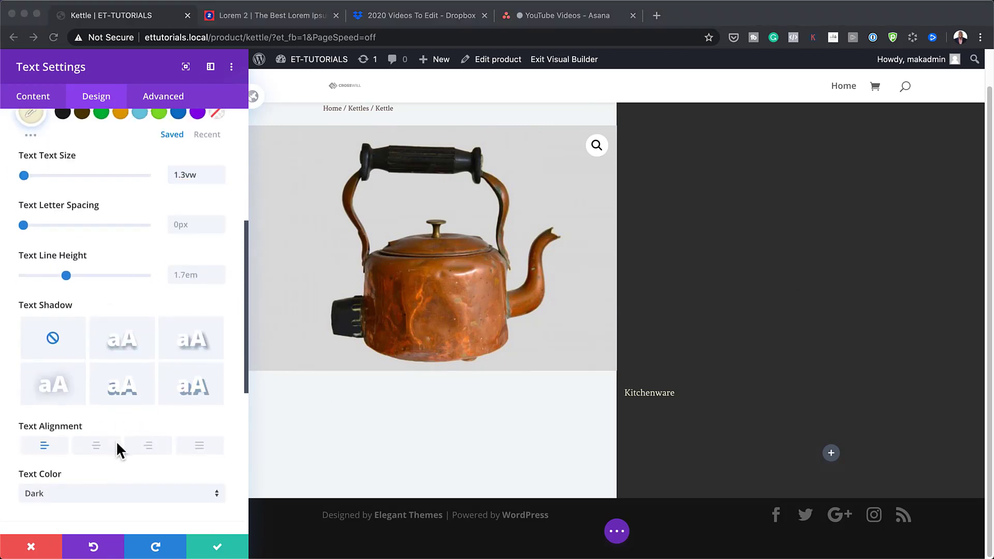
scroll(116, 440, "down", 3)
scroll(70, 422, "down", 1)
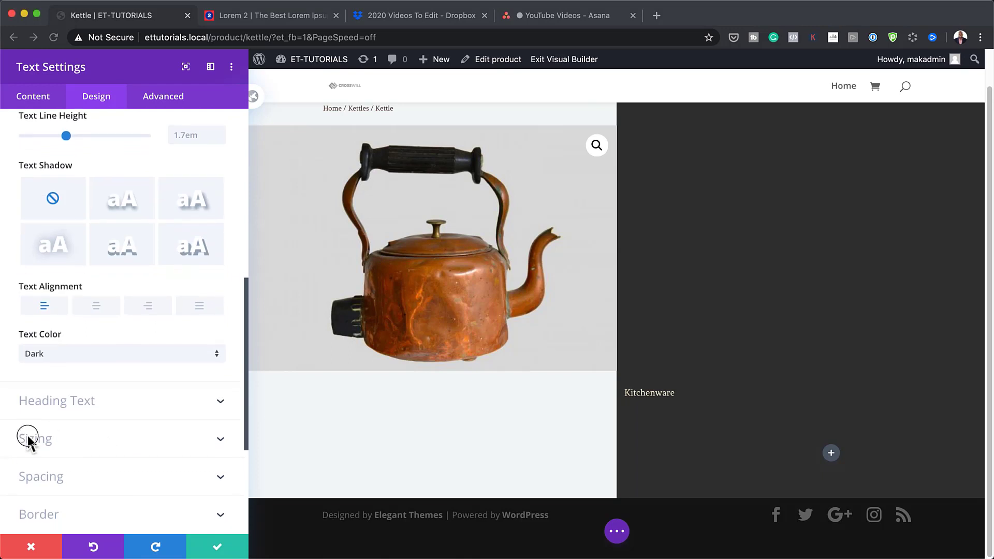
left_click(29, 439)
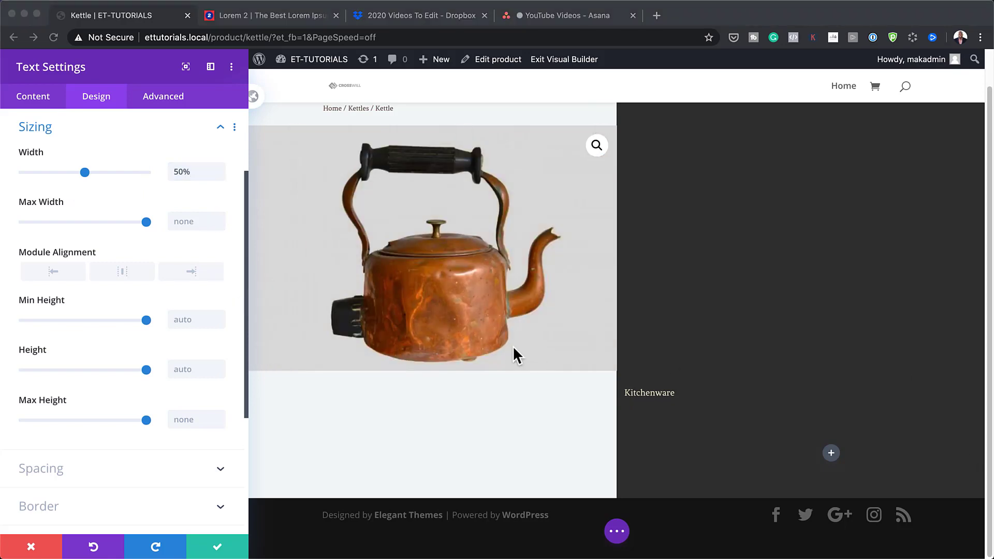
Step: Give the Kitchenware text module 1vw of padding on the top, bottom, left and right
scroll(66, 381, "down", 3)
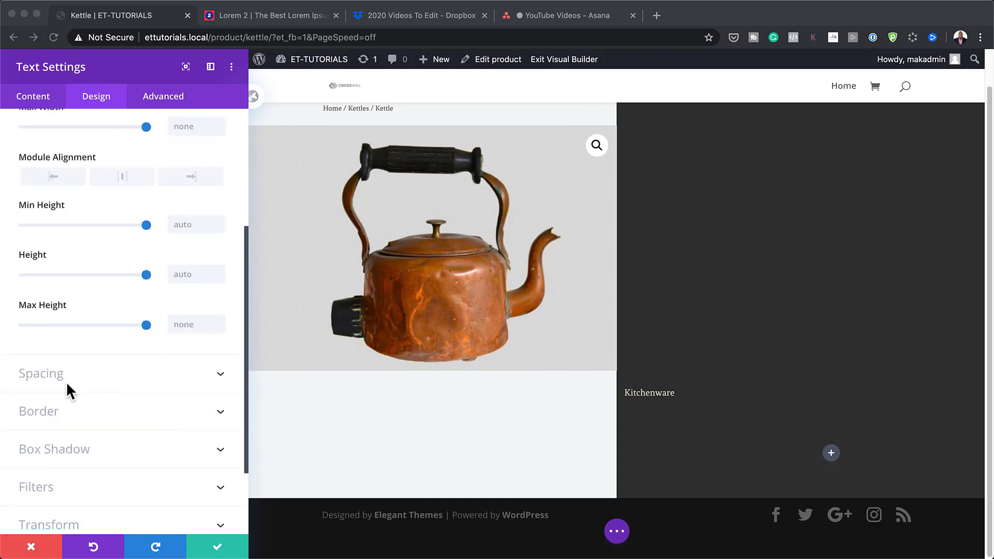
left_click(52, 374)
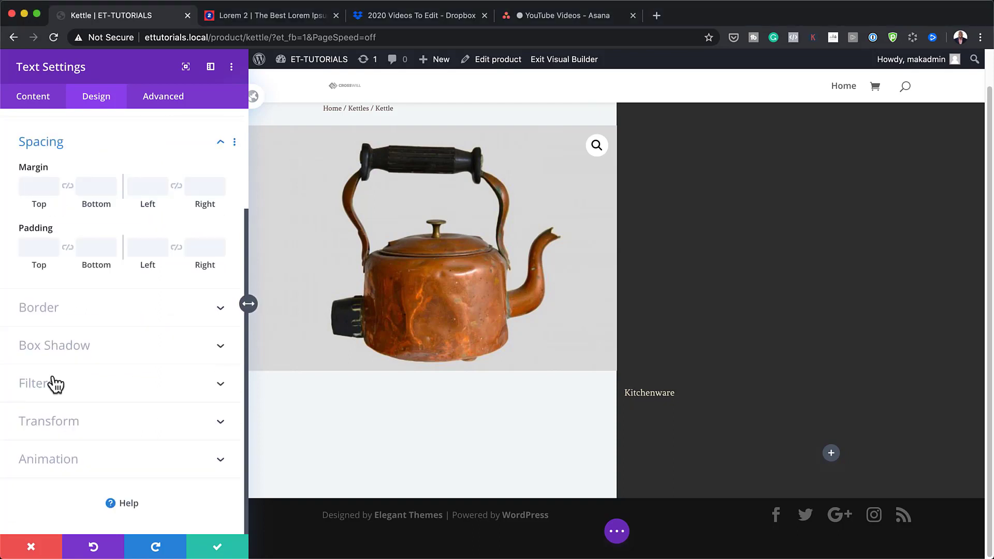
left_click(39, 249)
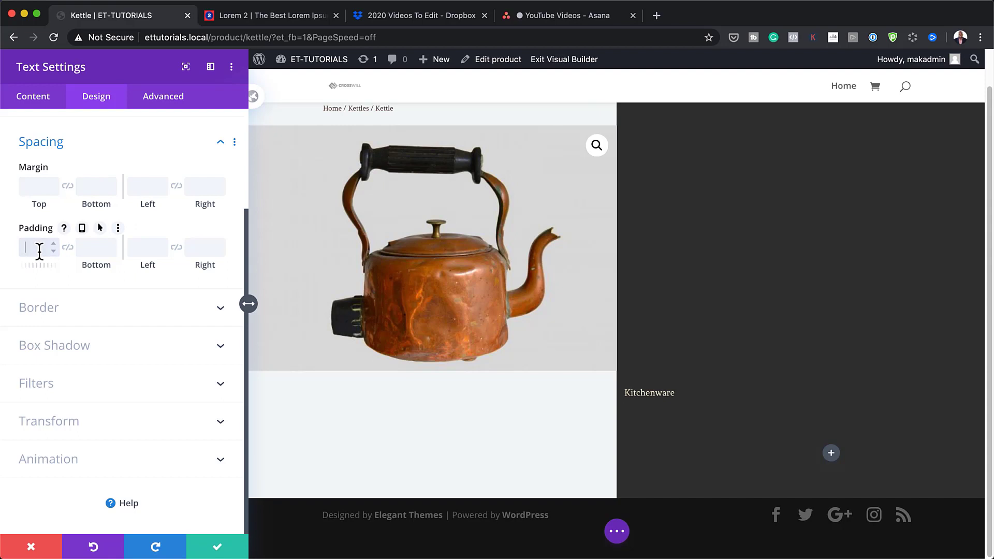
type("1vw")
left_click(67, 247)
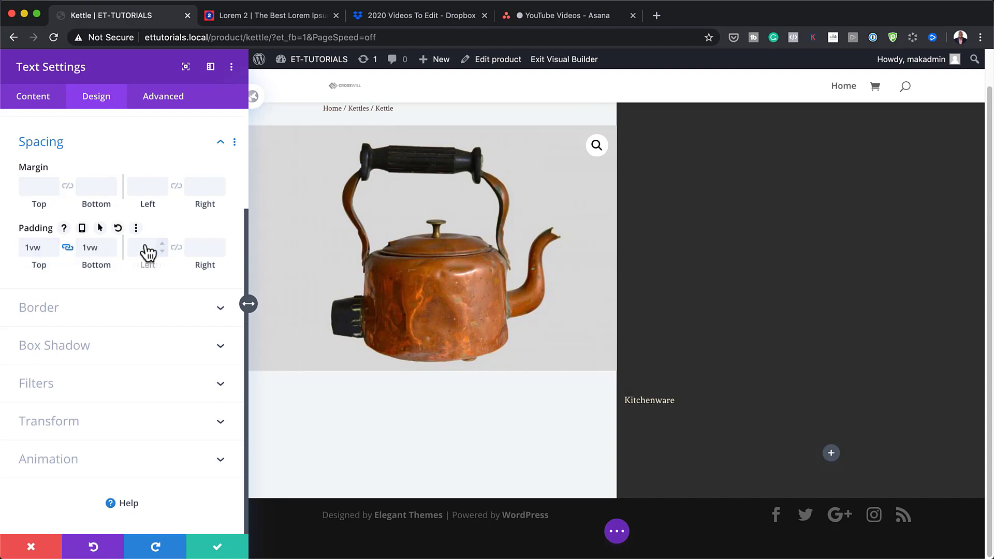
left_click(147, 247)
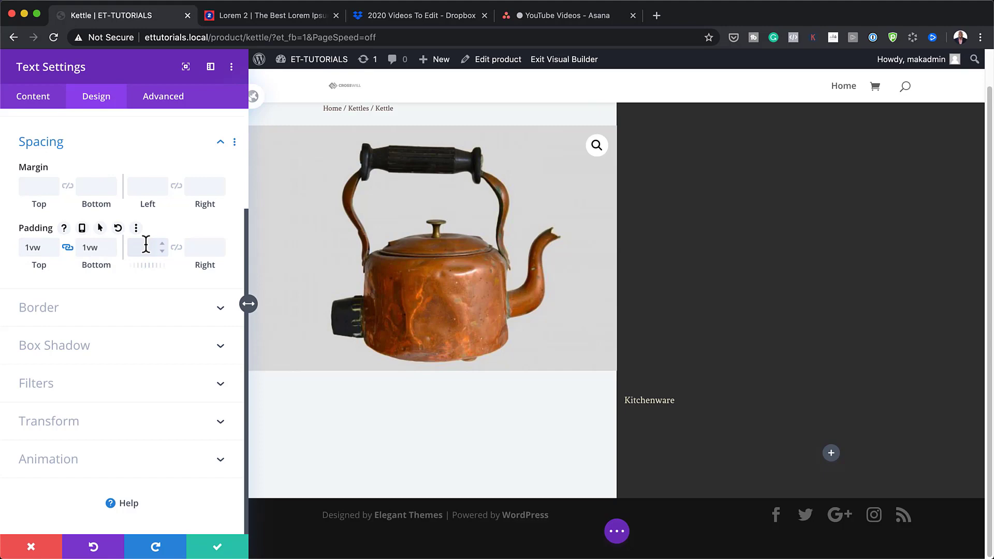
type("1vw")
left_click(176, 248)
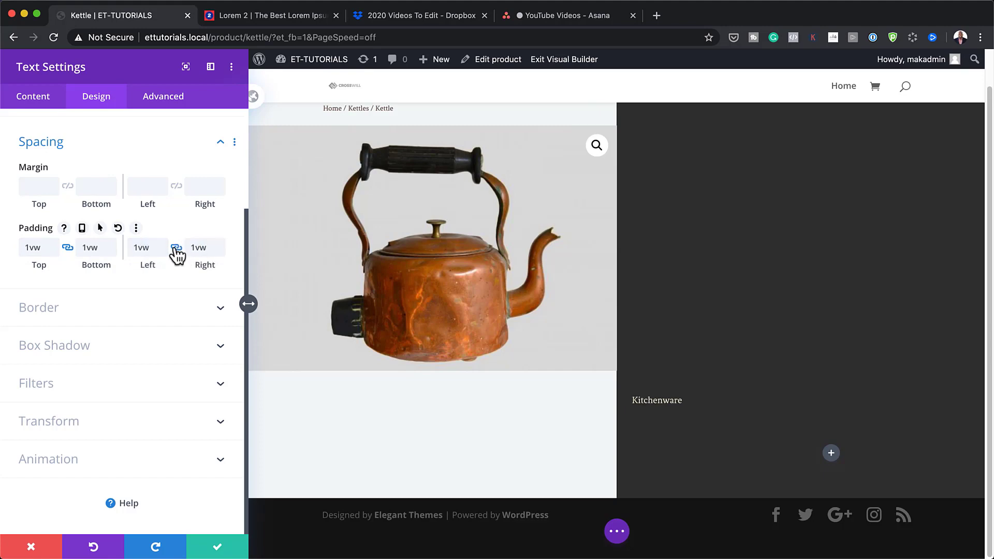
Step: Add a 2px top border in color #f2eed0 to the Kitchenware text module
left_click(111, 309)
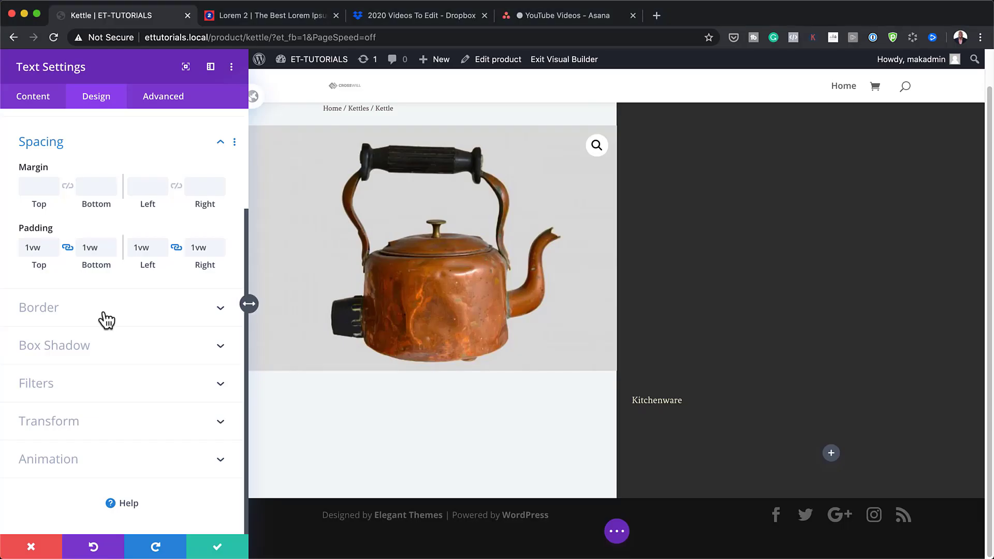
left_click(103, 310)
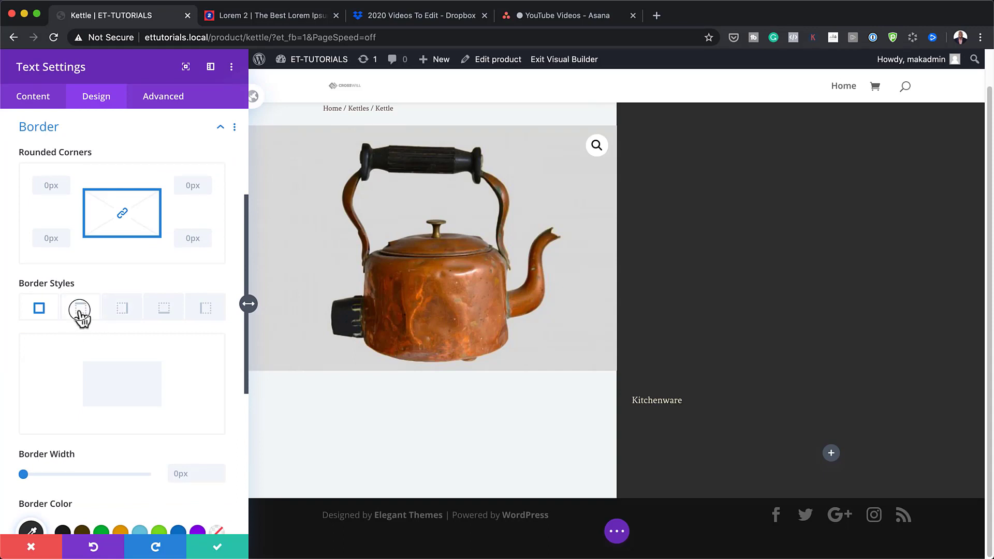
left_click(81, 316)
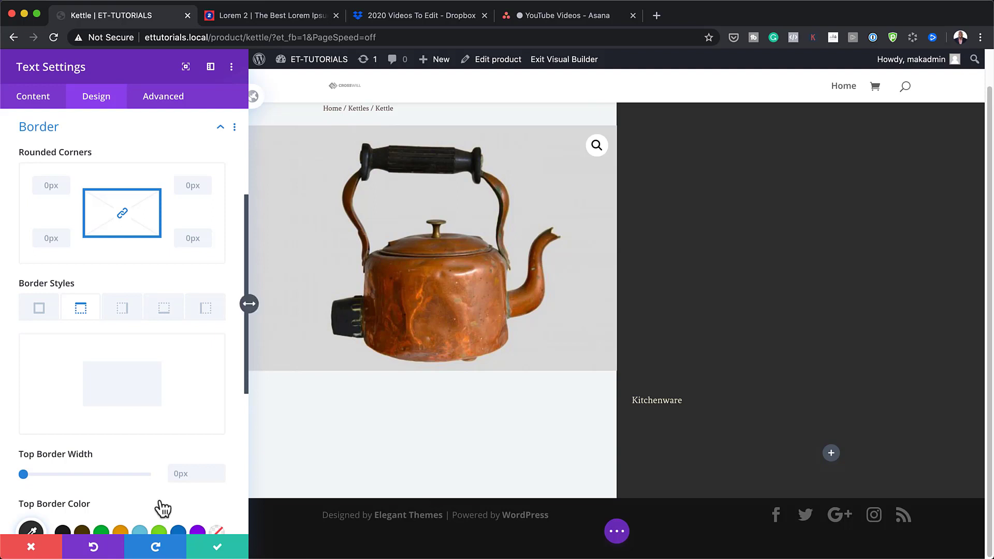
scroll(129, 497, "down", 1)
left_click_drag(25, 455, 28, 456)
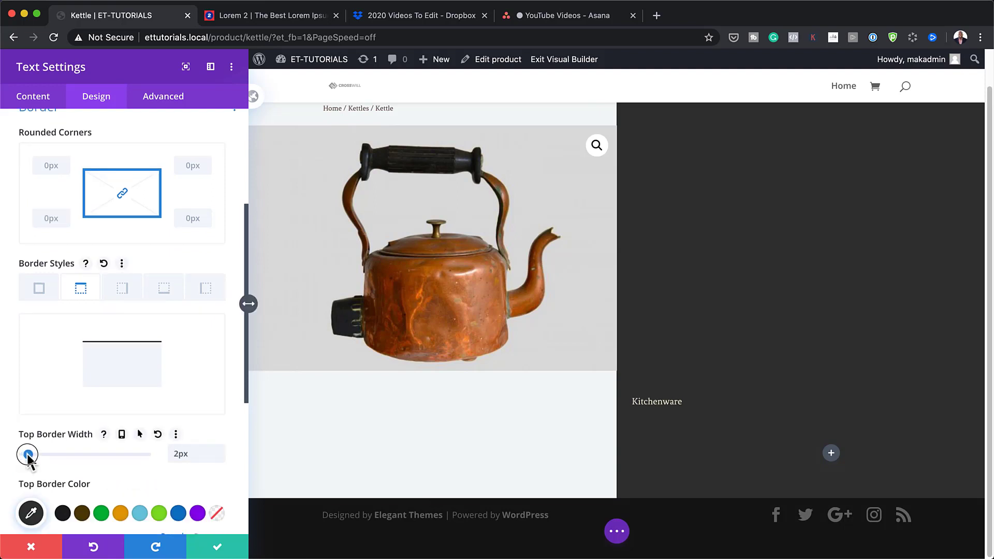
left_click(32, 513)
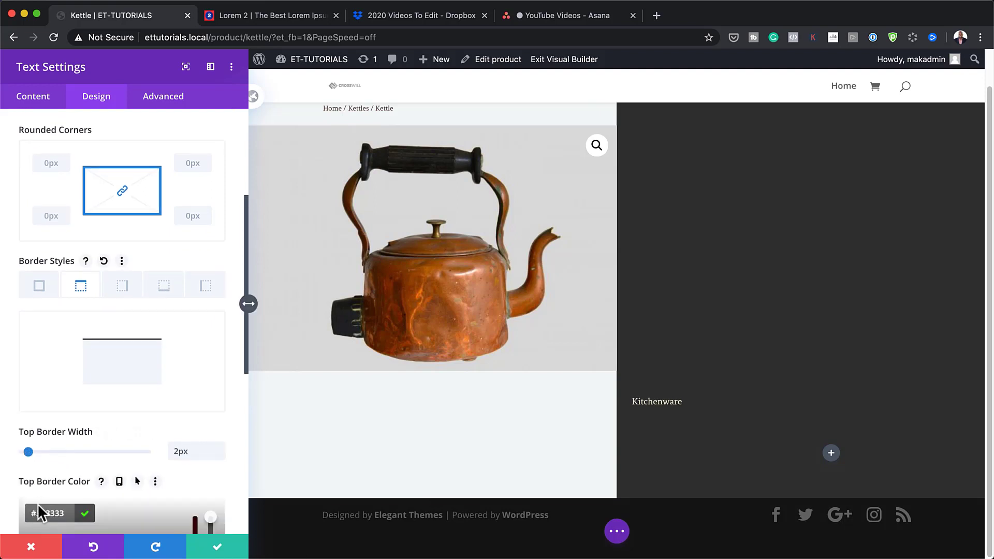
type("#f2ee40")
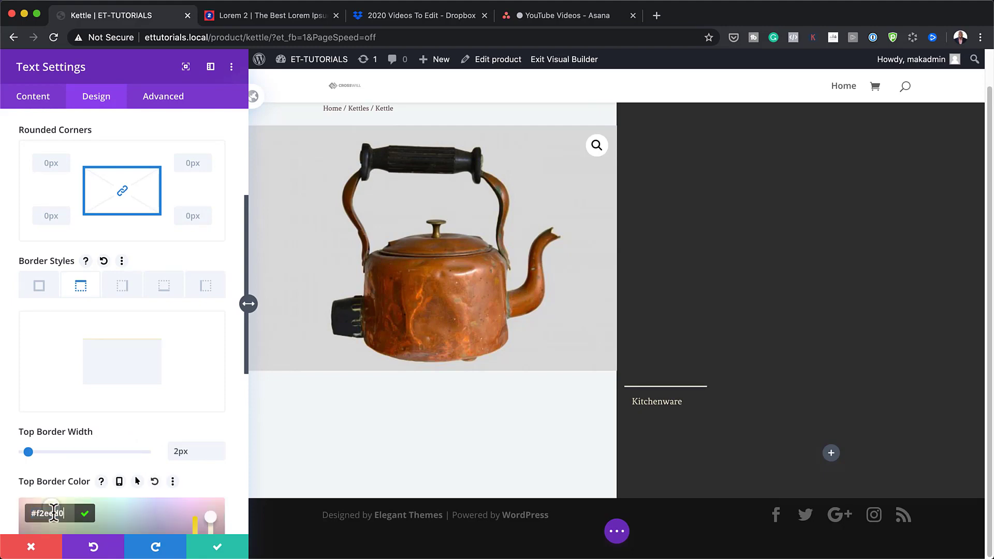
Step: Add a 2px right border in color #f2eed0 to the Kitchenware text module
left_click(125, 286)
scroll(166, 428, "down", 1)
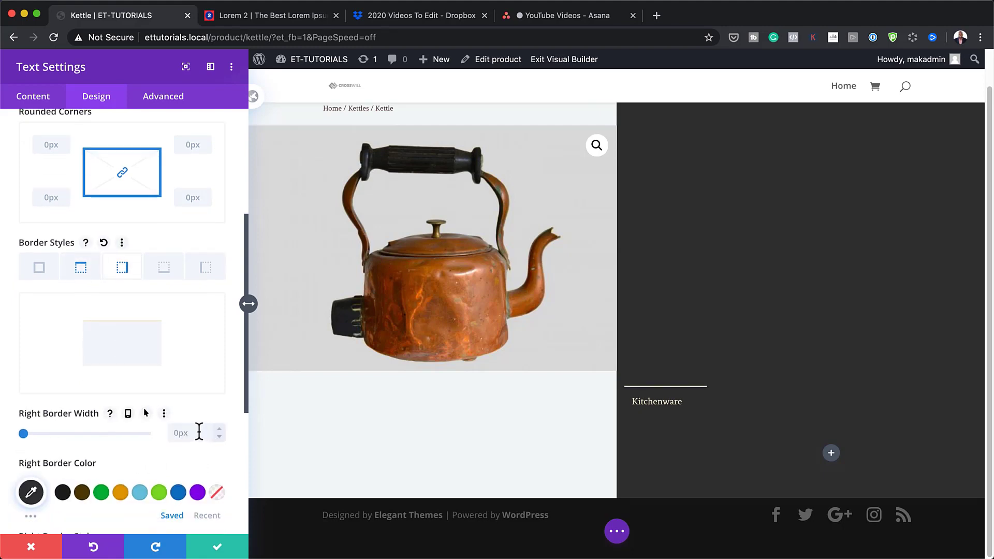
left_click(198, 433)
left_click(31, 492)
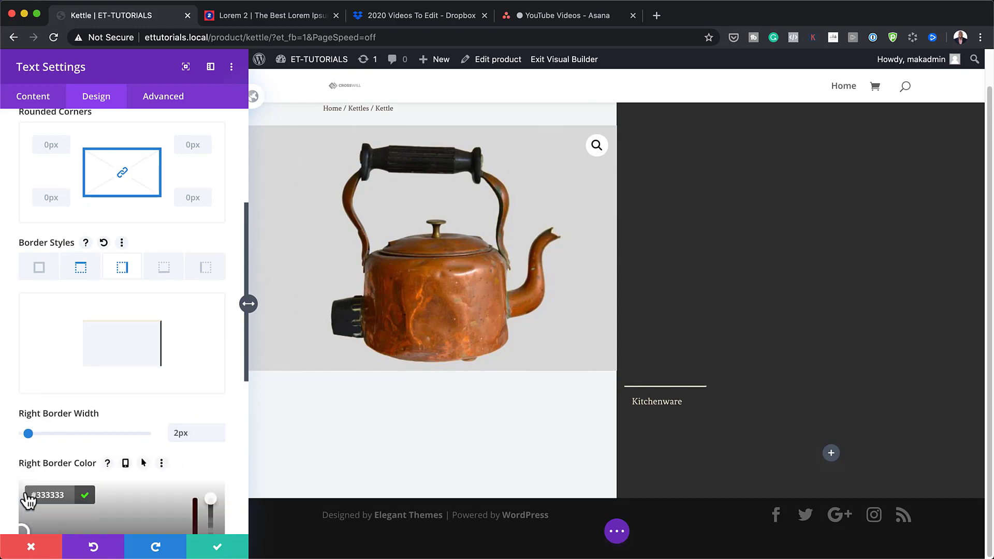
triple_click(44, 497)
type("#f2eed0")
scroll(126, 487, "down", 1)
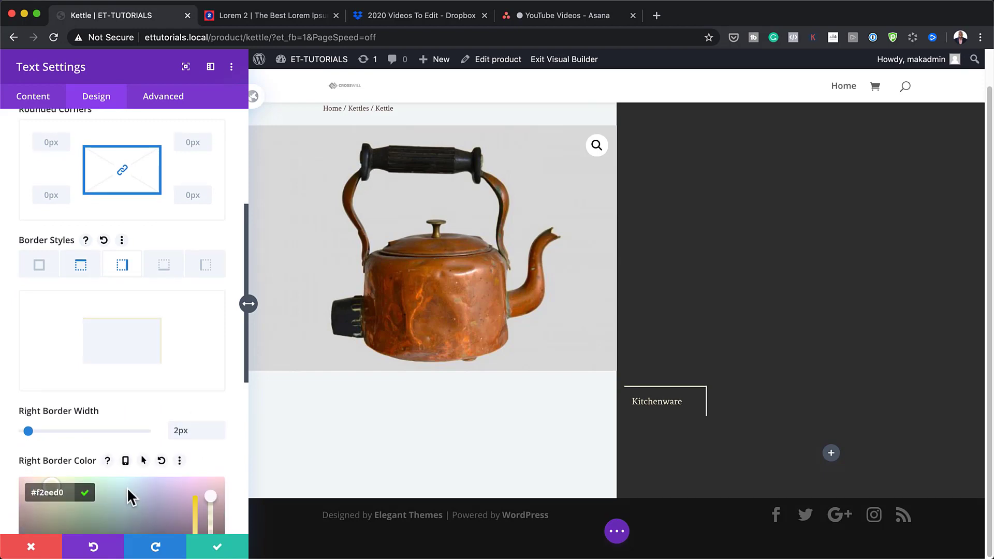
Step: Add a 2px left border in color #f2eed0 to the Kitchenware text module
left_click(211, 257)
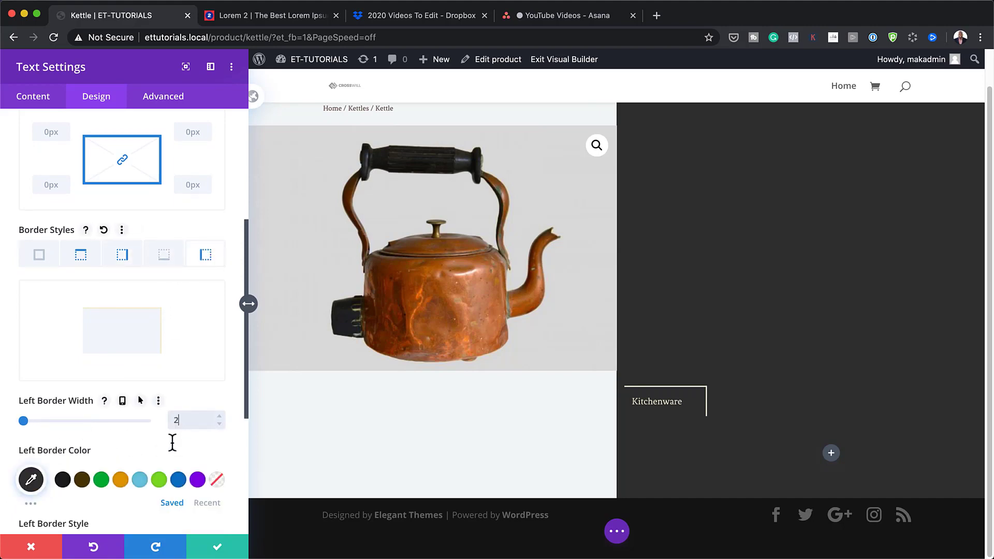
type("2")
left_click(31, 480)
triple_click(59, 480)
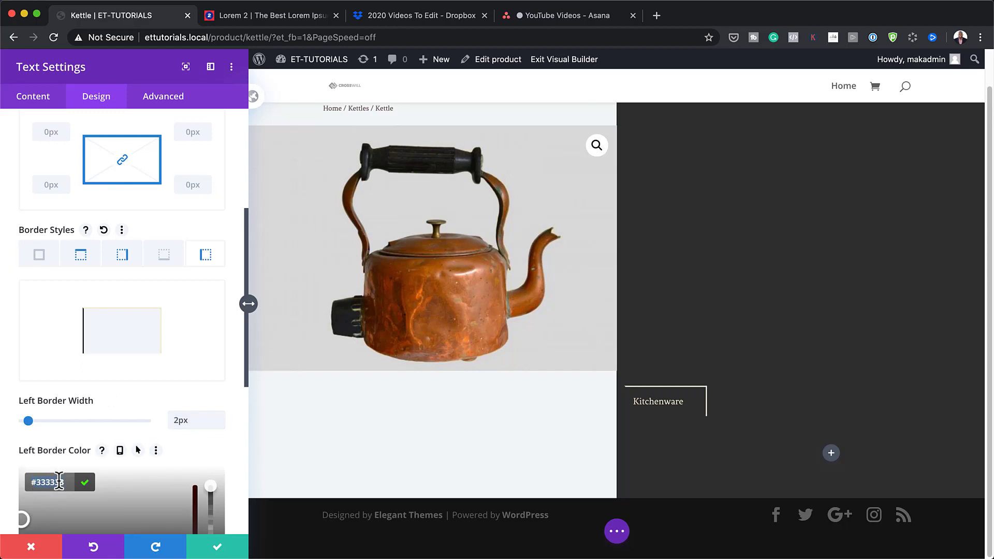
key("super+v")
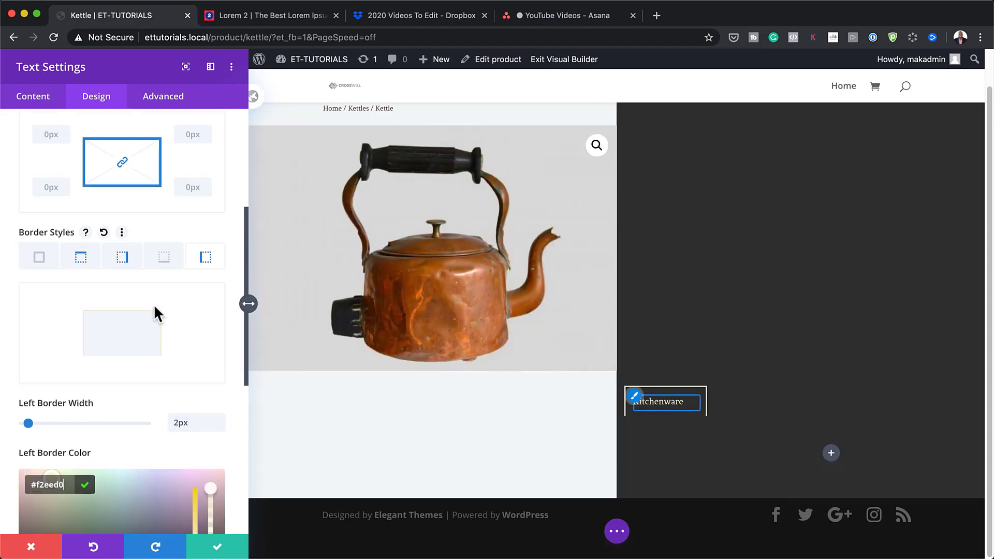
Step: Center-align the Kitchenware text and save the module's settings
scroll(154, 303, "up", 2)
scroll(154, 303, "up", 5)
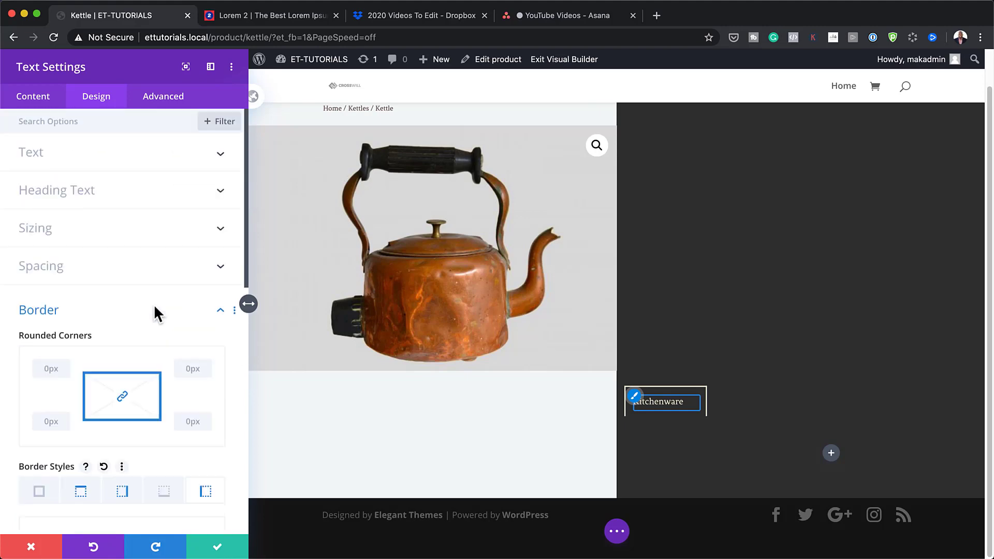
left_click(131, 159)
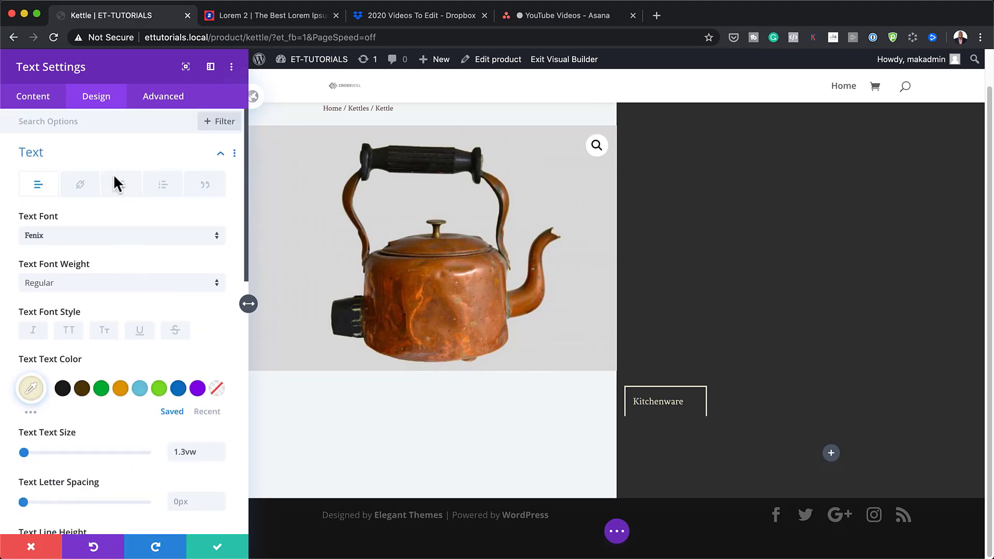
scroll(163, 212, "down", 7)
left_click(96, 367)
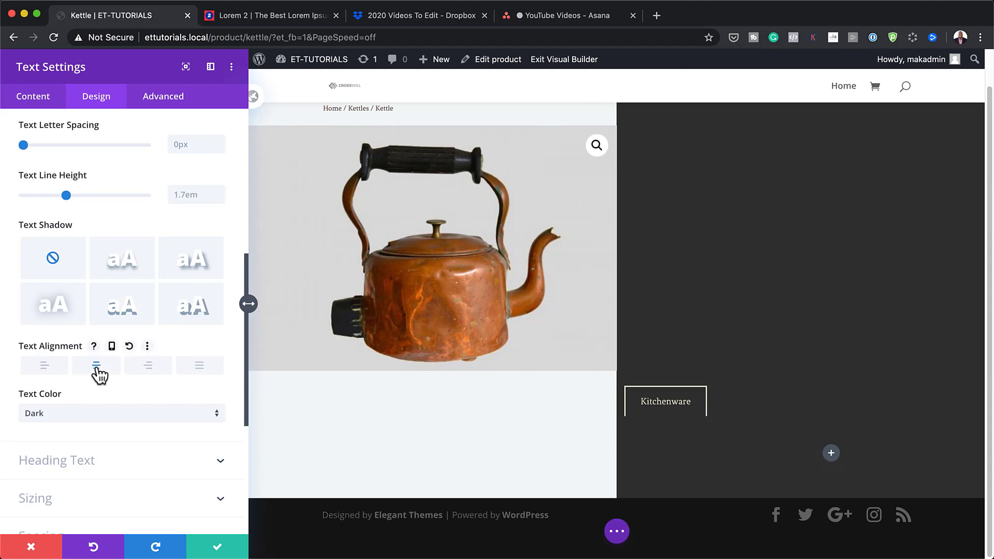
left_click(217, 548)
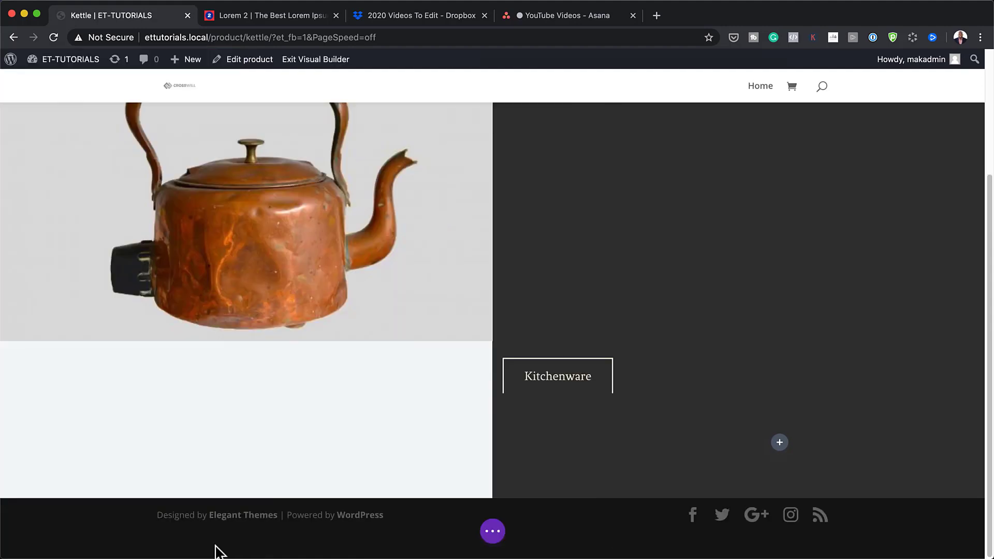
Step: Insert a Woo Title module beneath the Kitchenware text module using the wireframe view, and return to the desktop view
scroll(587, 446, "down", 4)
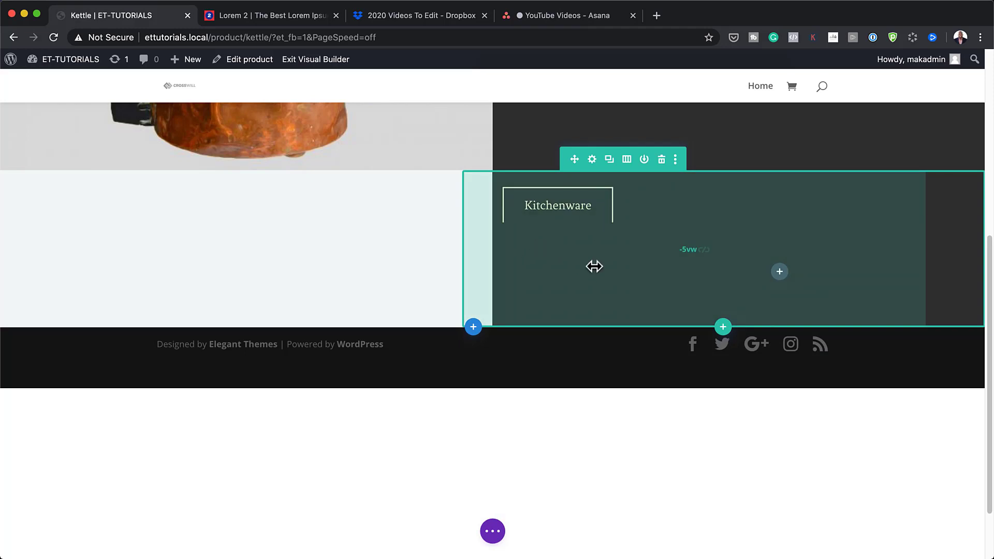
scroll(595, 266, "up", 1)
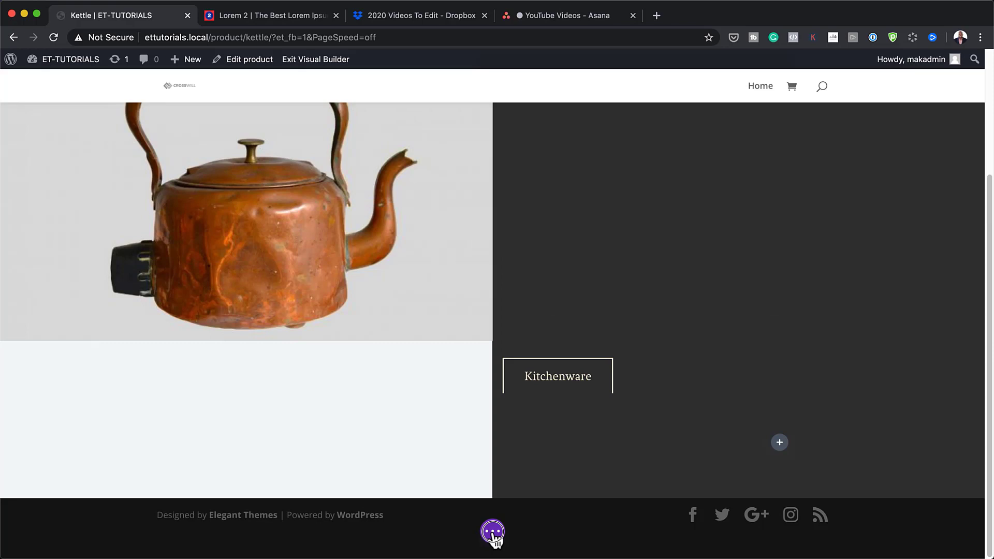
left_click(493, 535)
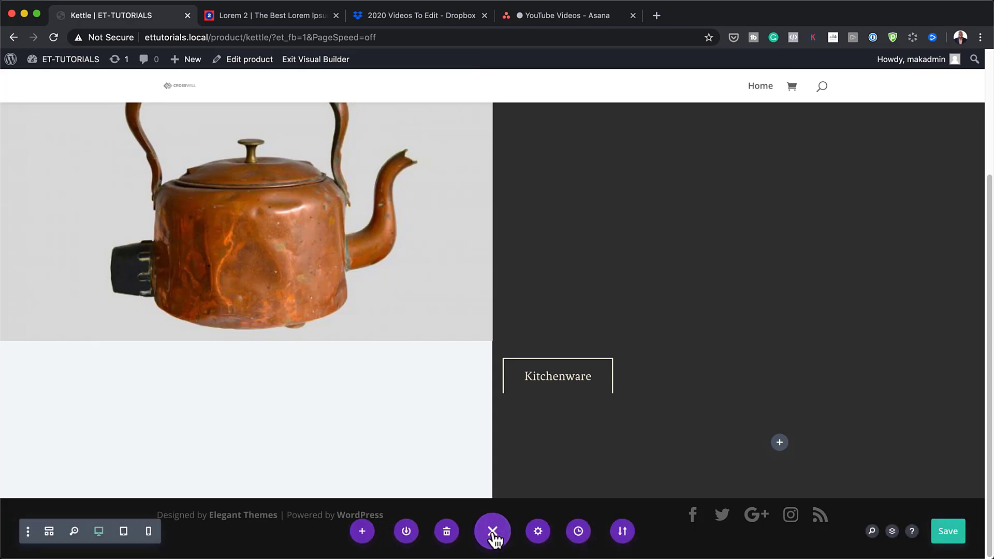
left_click(48, 532)
left_click(344, 392)
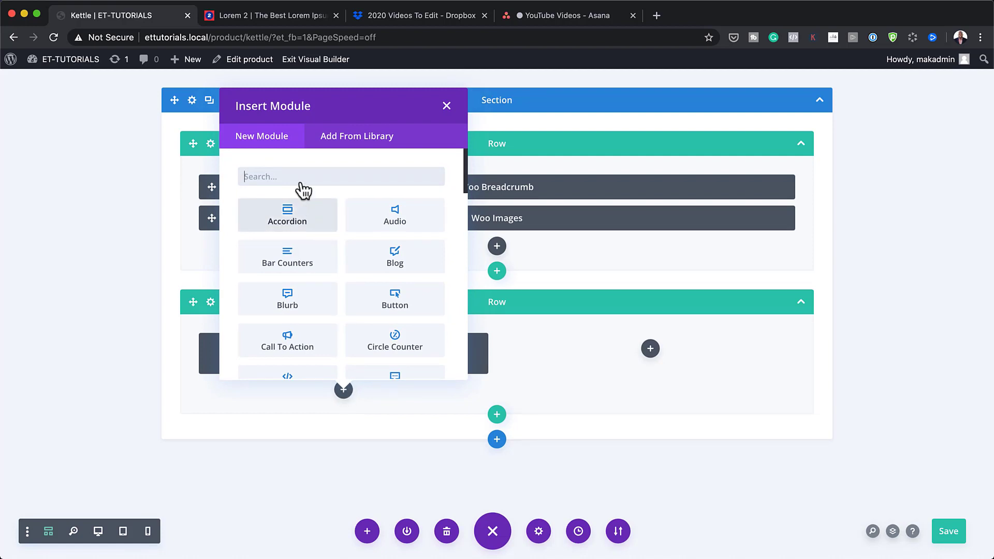
type("woo tit")
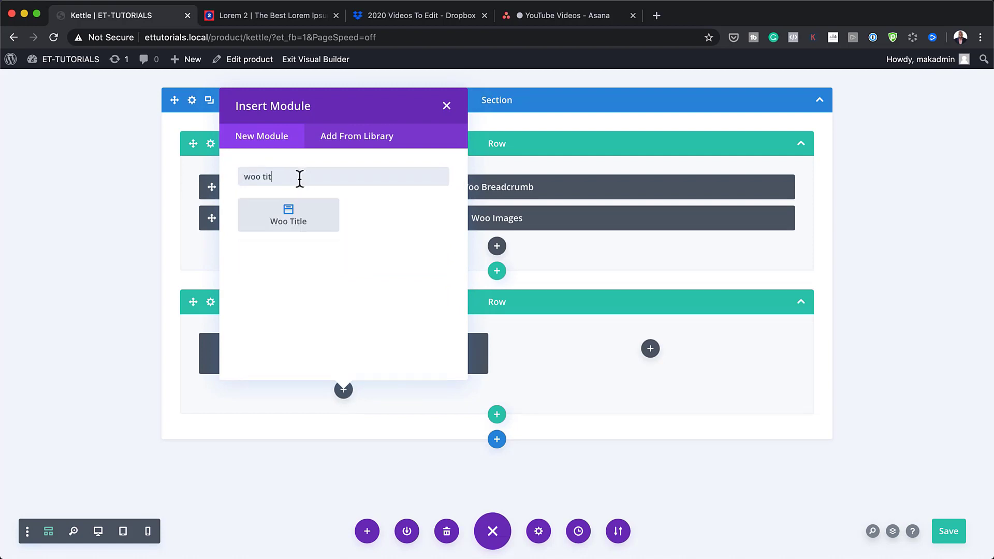
left_click(299, 210)
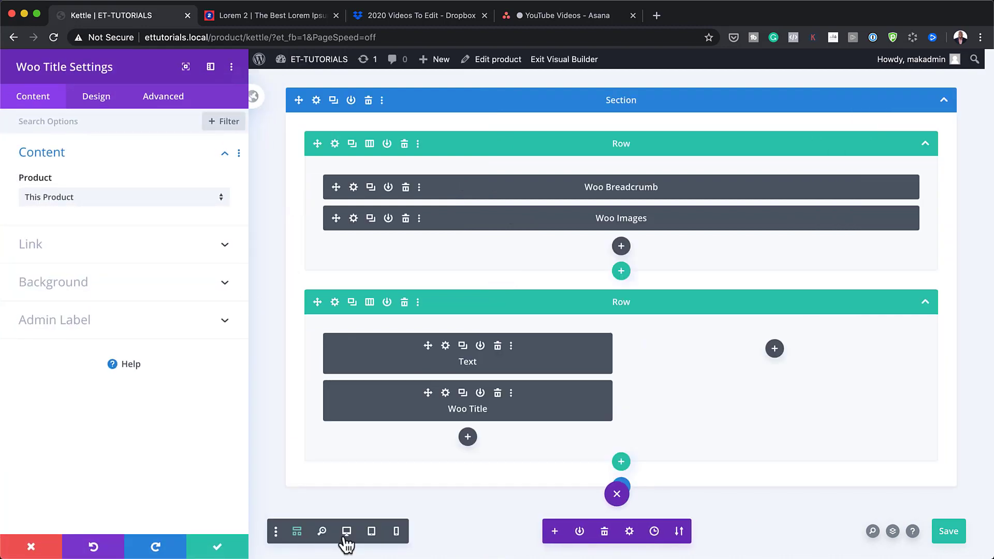
left_click(347, 531)
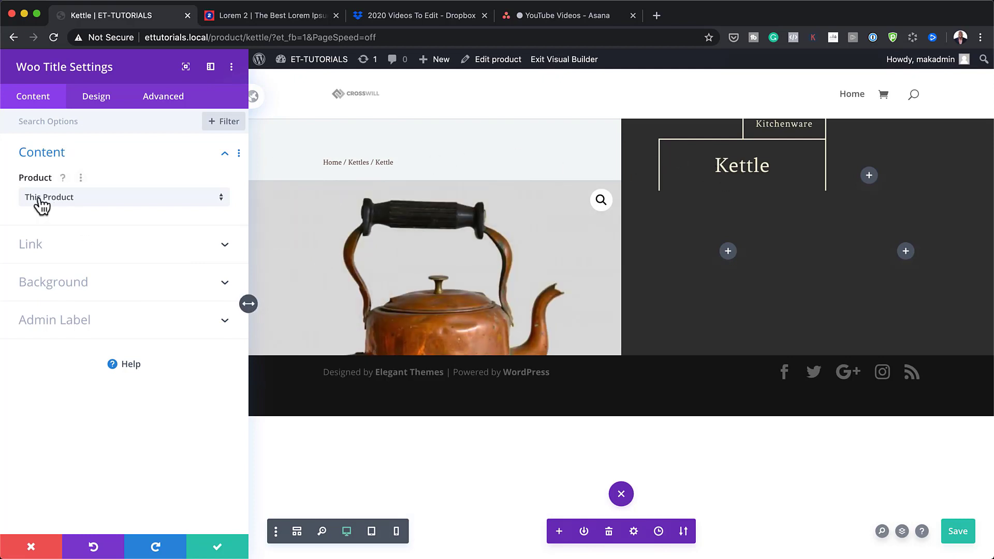
Step: Set the Woo Title module's background color to #d66b00
left_click(71, 286)
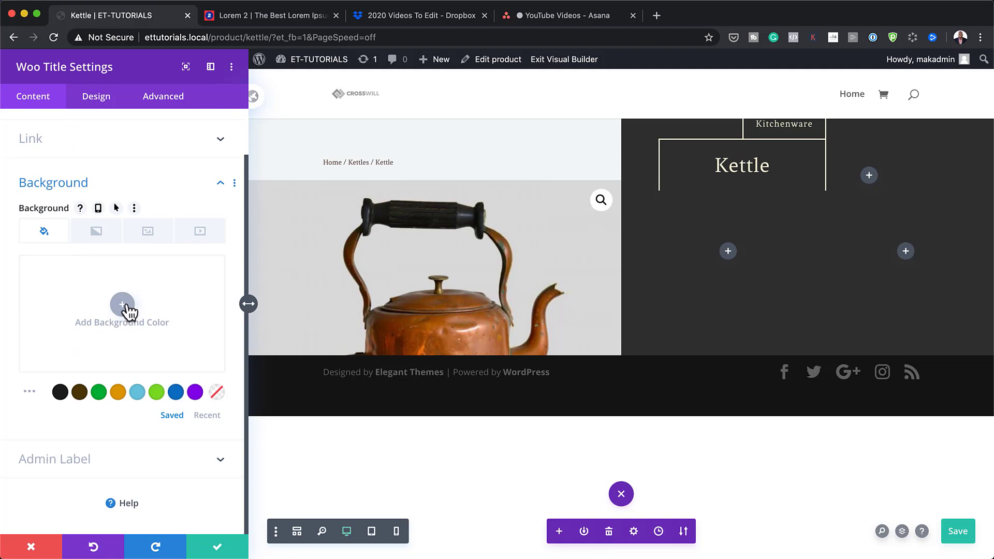
left_click(122, 305)
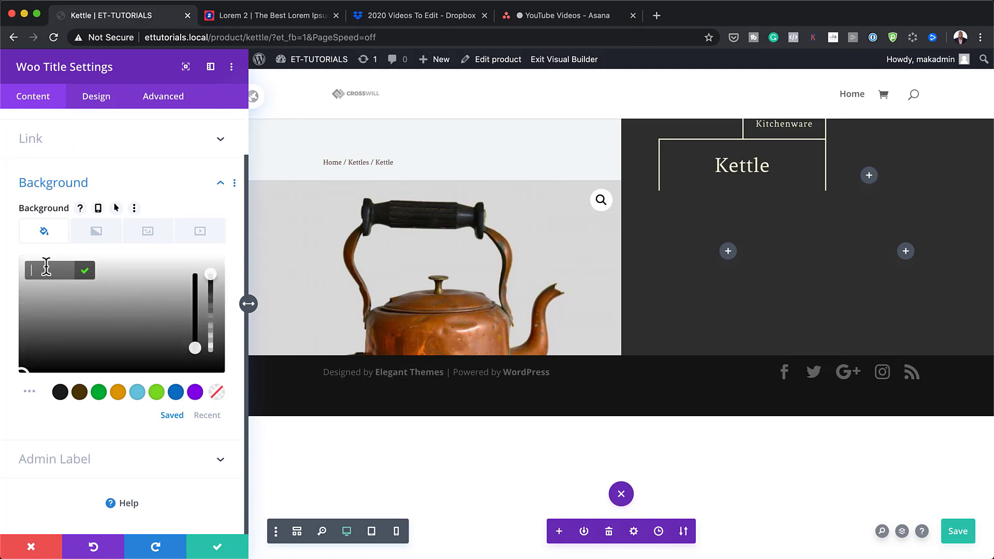
type("#d66b00")
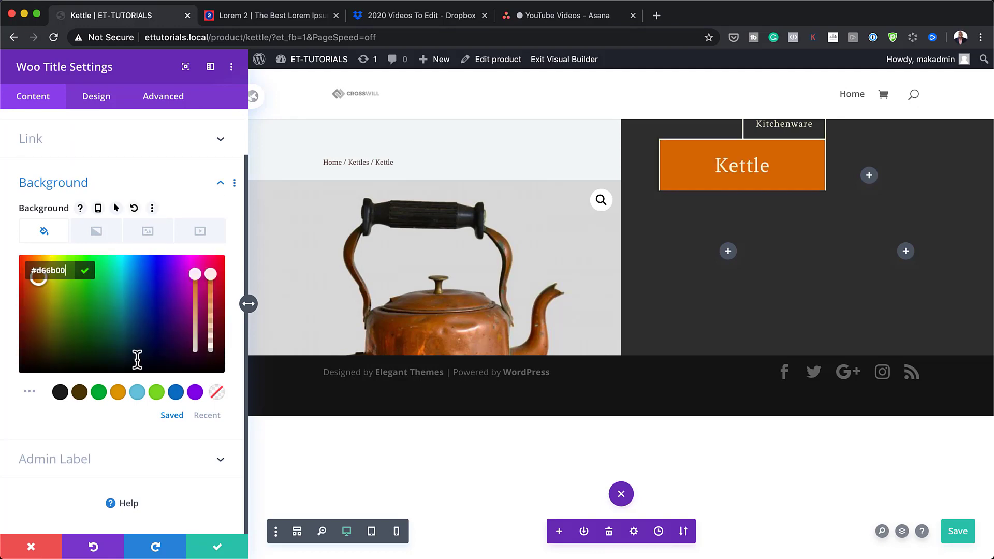
Step: Review the Woo Title's title text design and its top, right and left border settings, and save the module
left_click(106, 101)
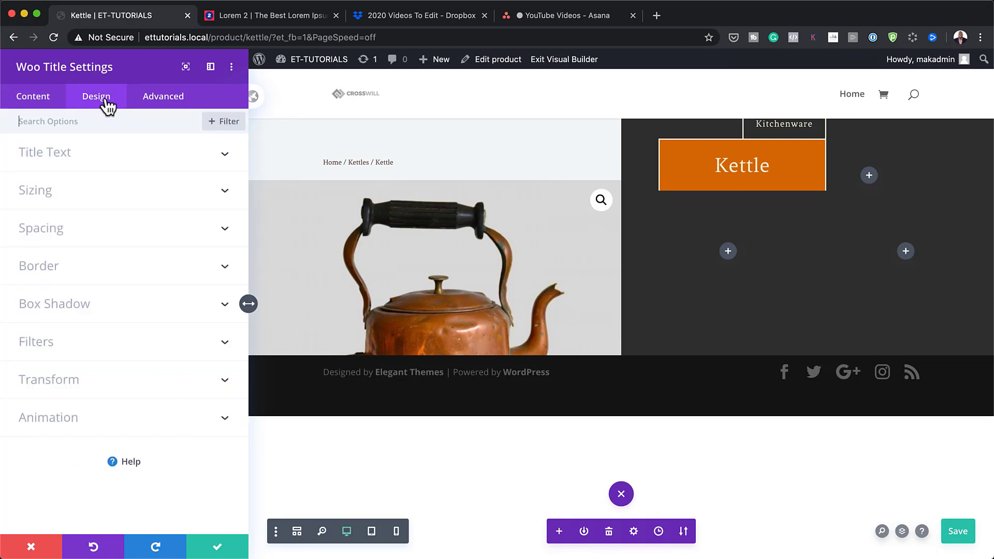
left_click(68, 152)
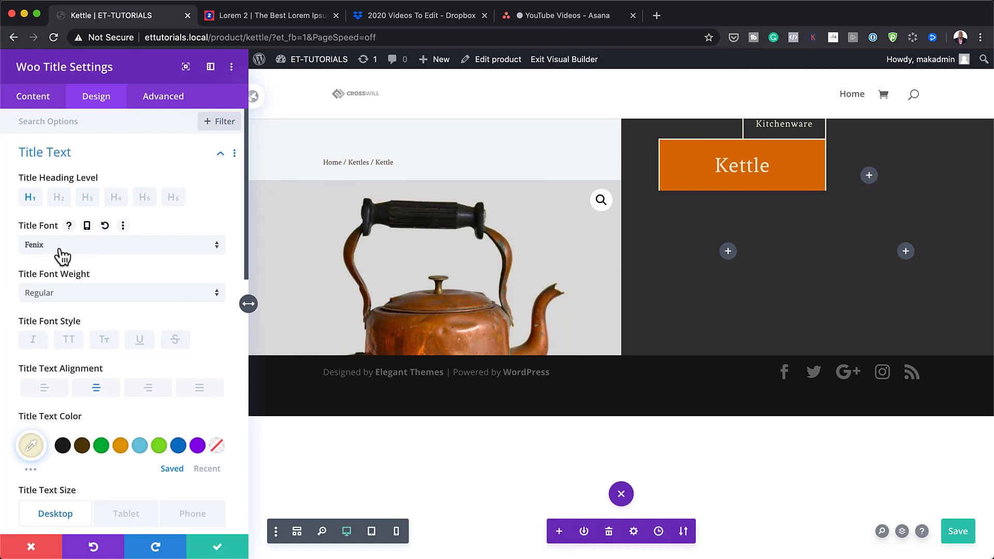
scroll(178, 373, "down", 5)
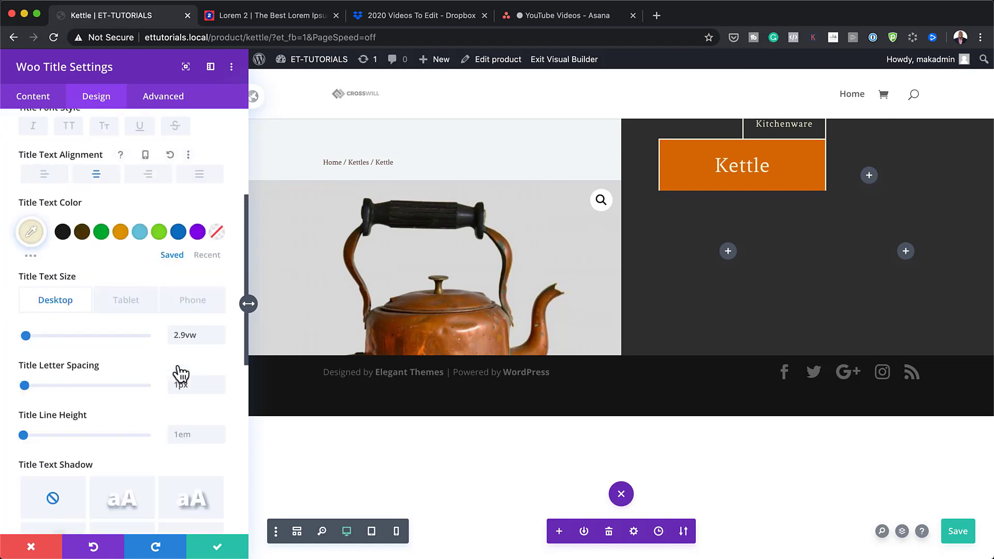
scroll(179, 370, "down", 4)
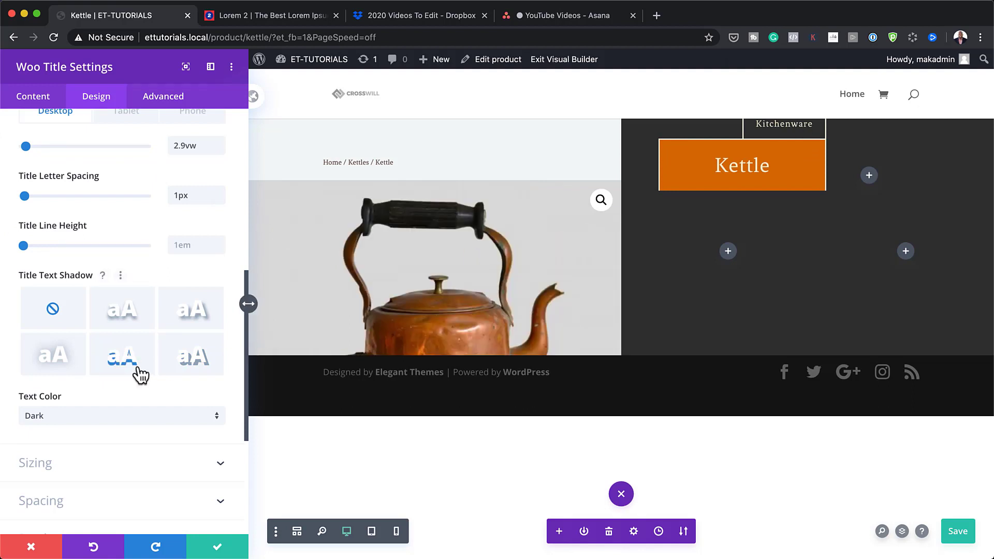
scroll(140, 373, "down", 1)
scroll(141, 373, "down", 3)
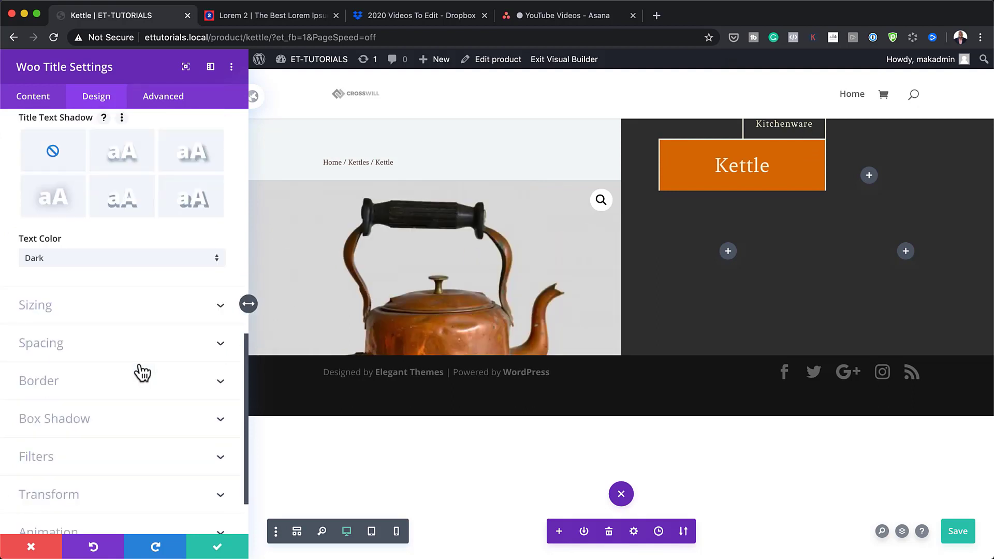
left_click(41, 384)
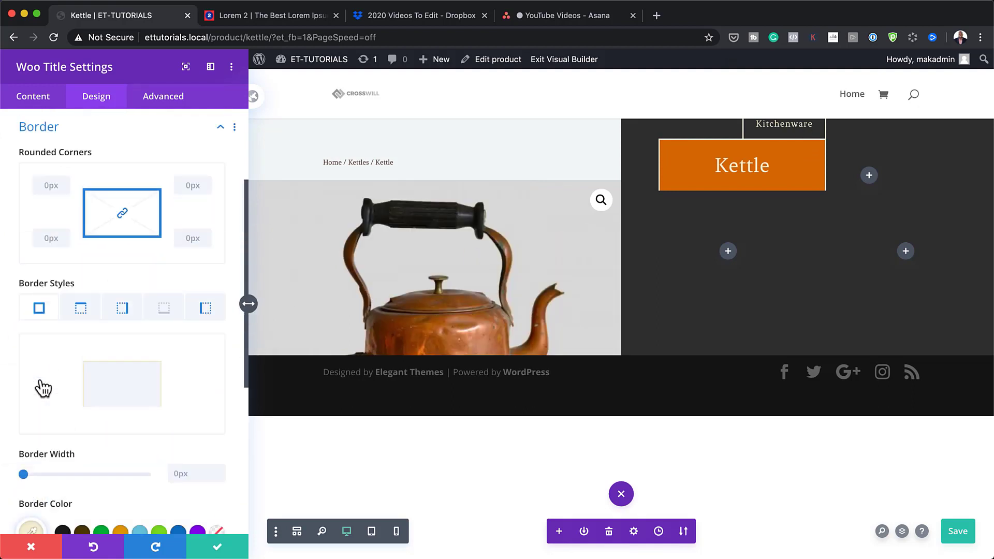
left_click(76, 313)
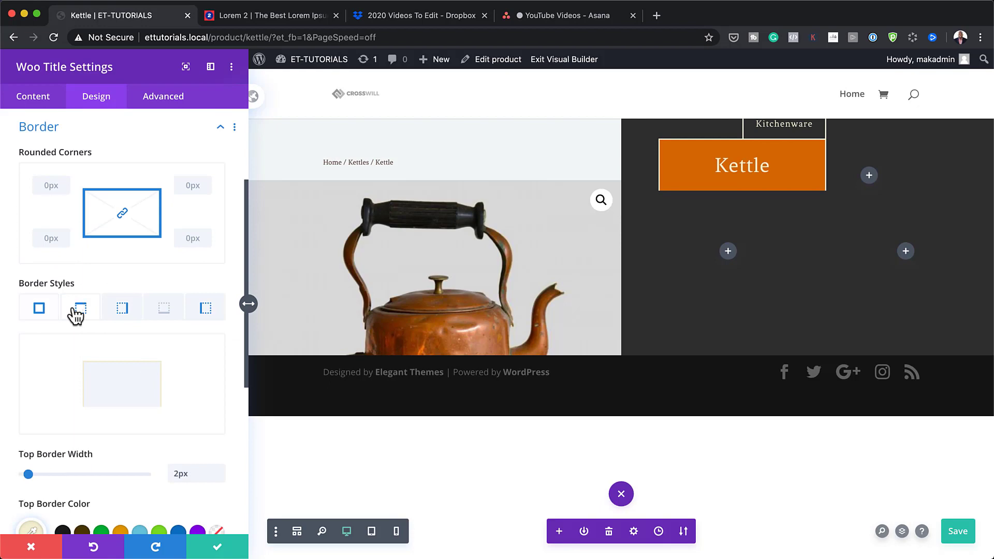
left_click(124, 314)
left_click(210, 311)
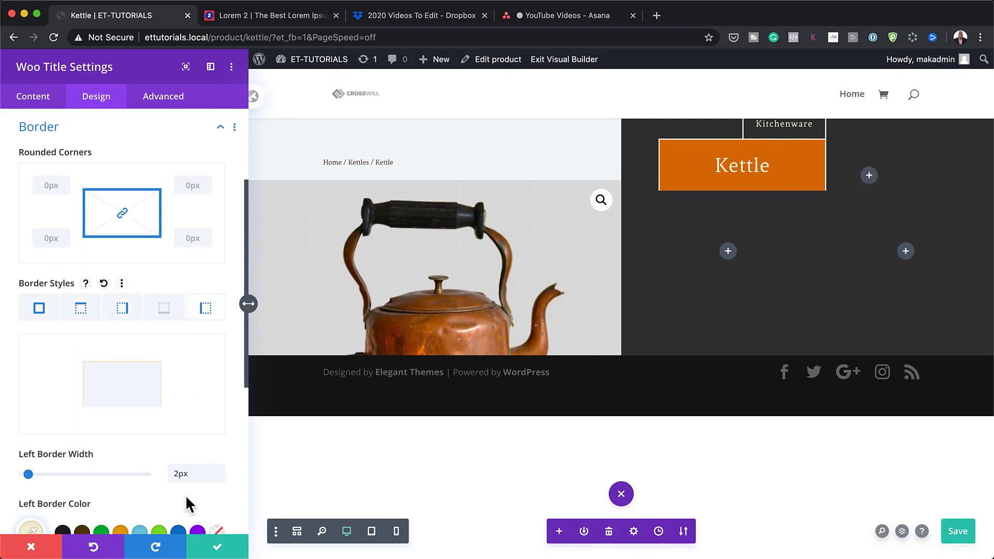
scroll(207, 497, "down", 1)
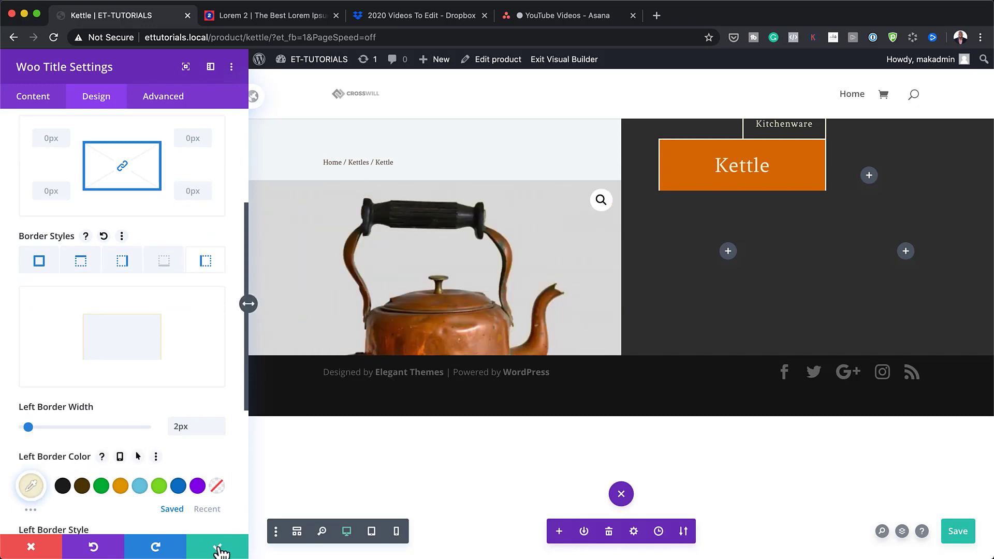
left_click(217, 547)
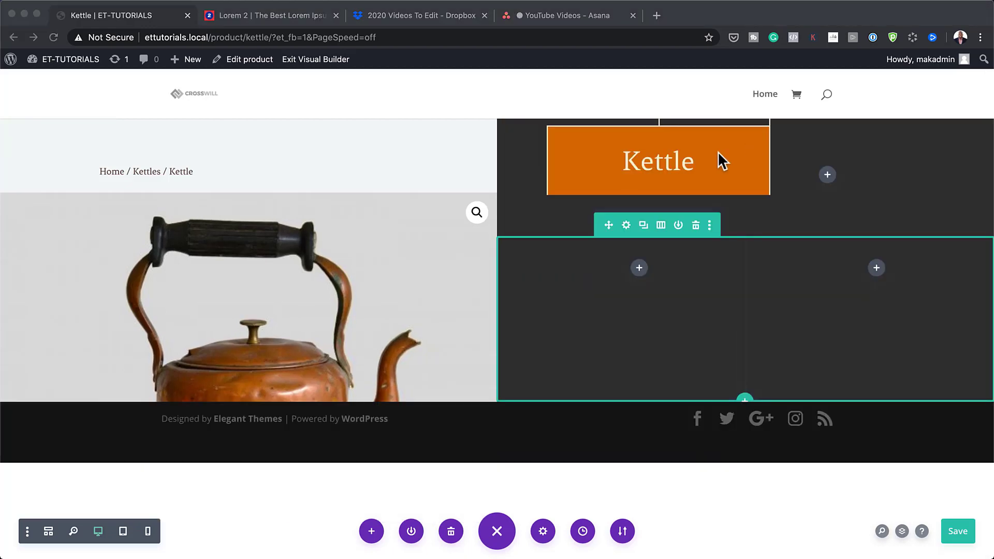
Step: Insert a Woo Description module below the Kettle title and set its description type to Description
left_click(741, 172)
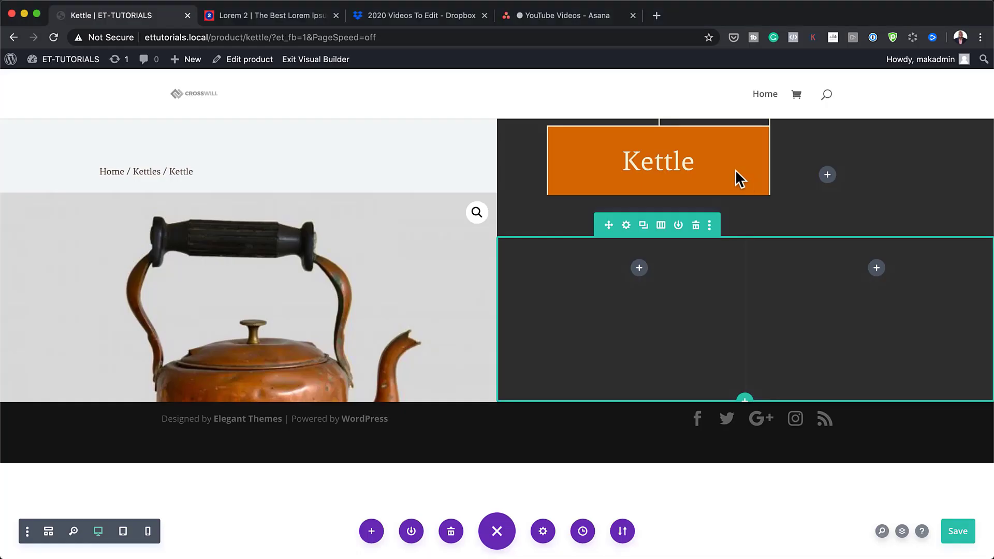
left_click(658, 206)
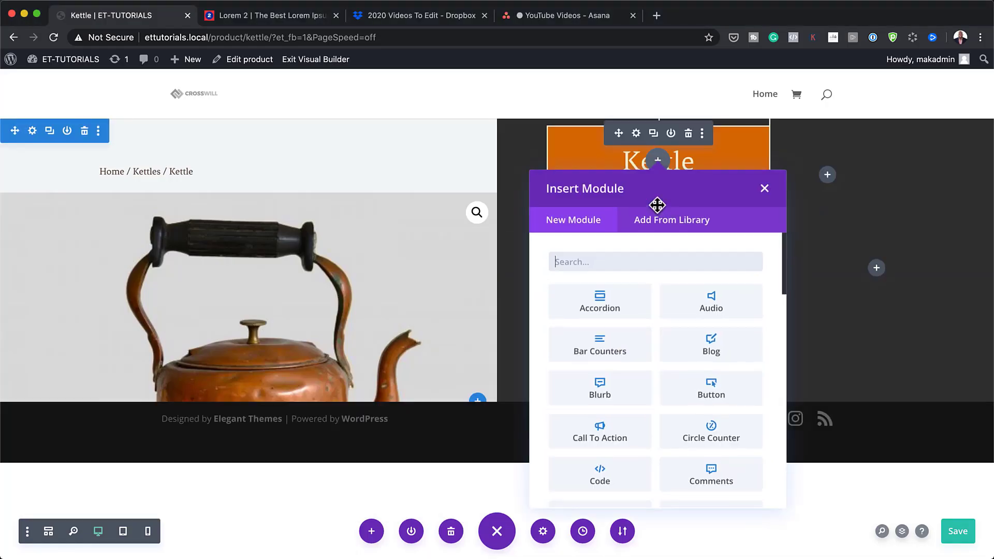
type("woo")
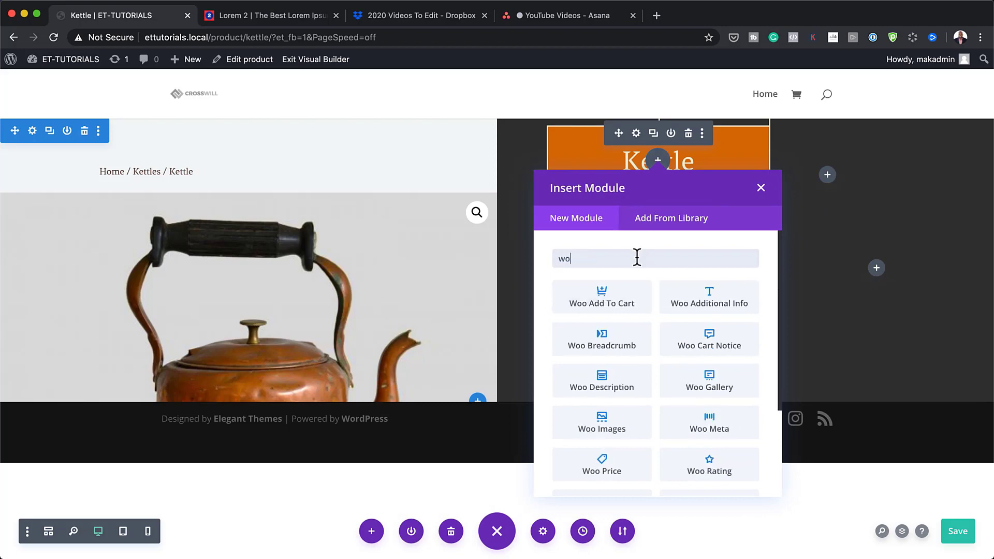
left_click(608, 388)
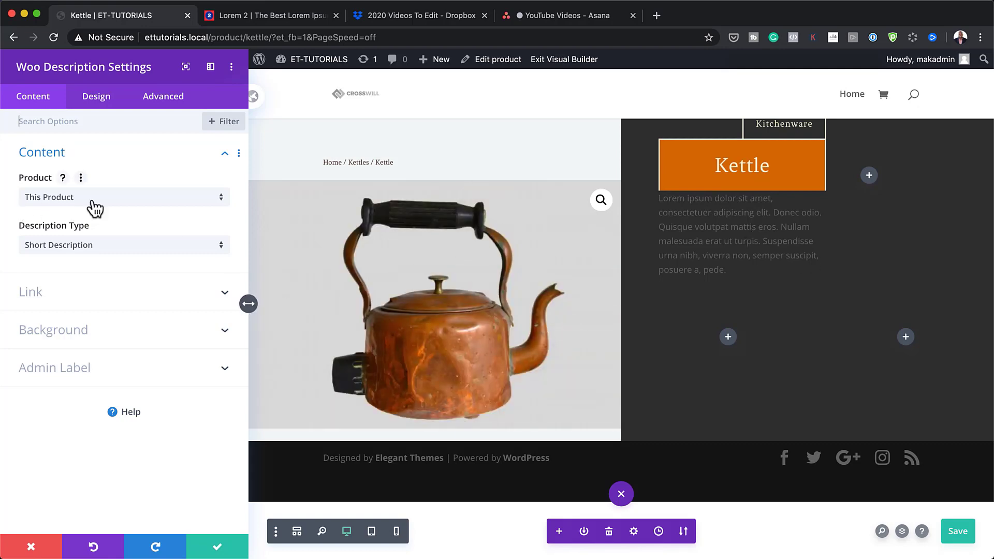
left_click(97, 248)
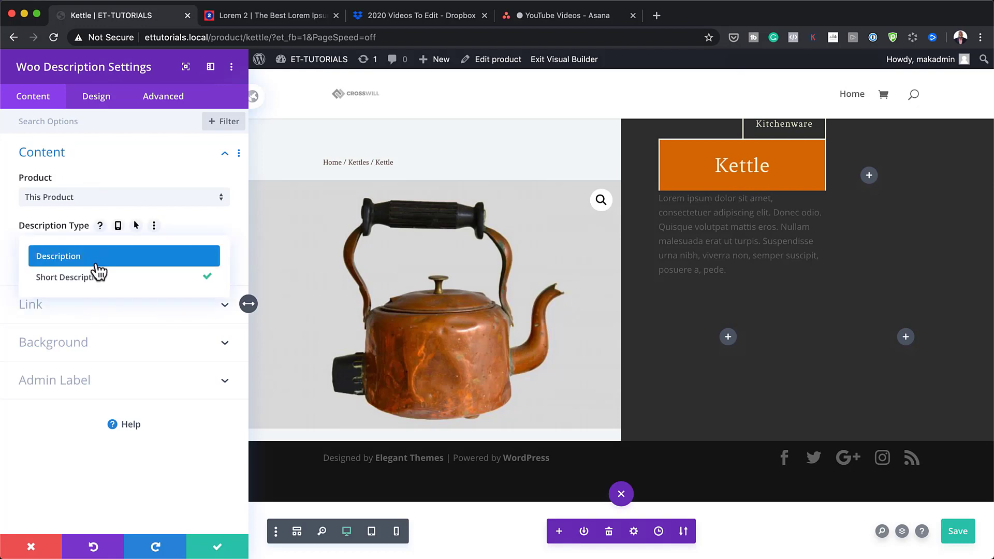
left_click(98, 259)
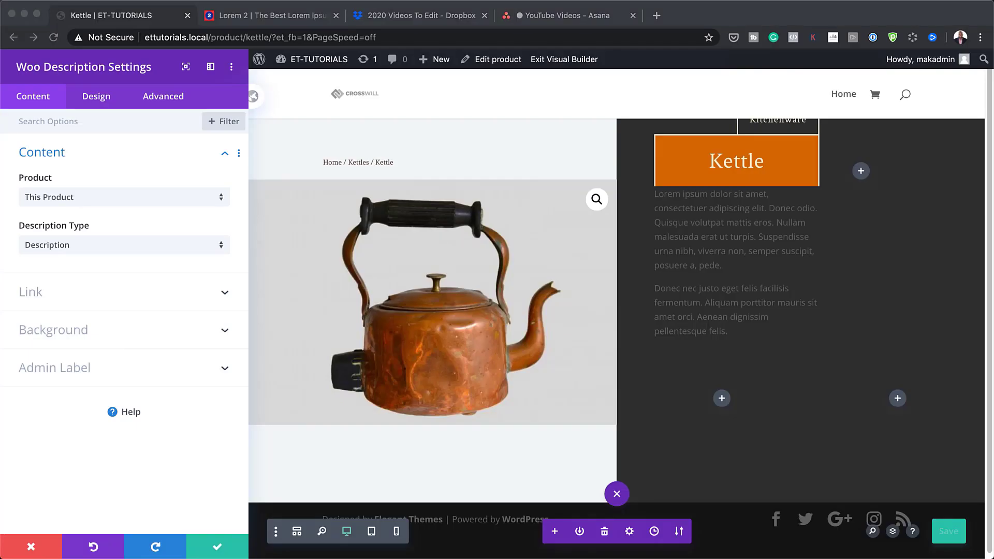
Step: Set the Woo Description text font to Open Sans and its text color to #f2eed0
left_click(94, 100)
left_click(91, 163)
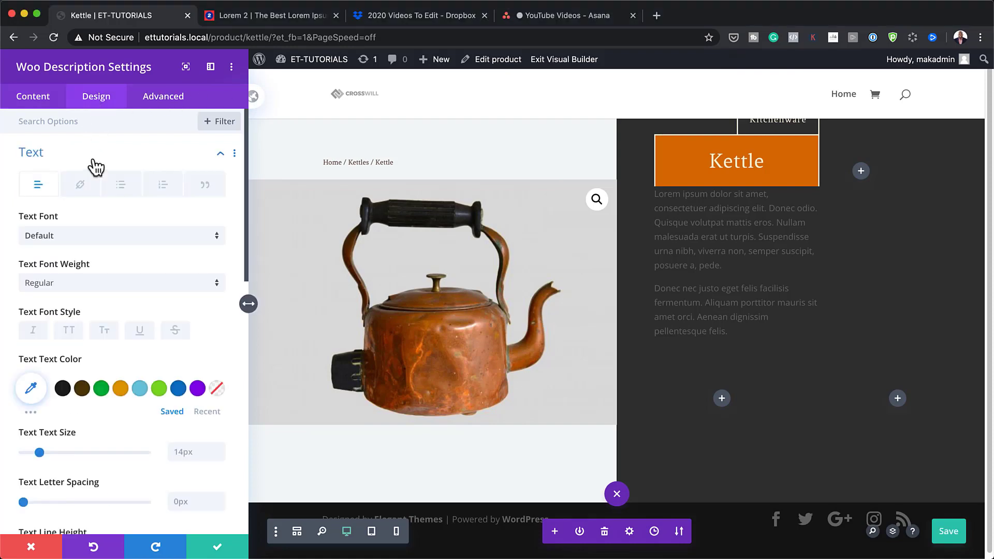
left_click(110, 238)
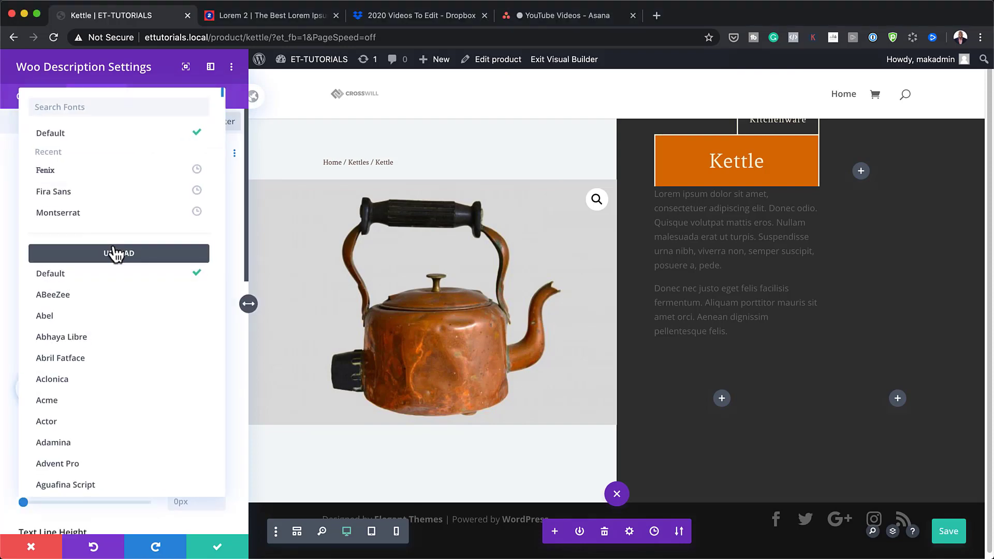
left_click(123, 107)
type("open")
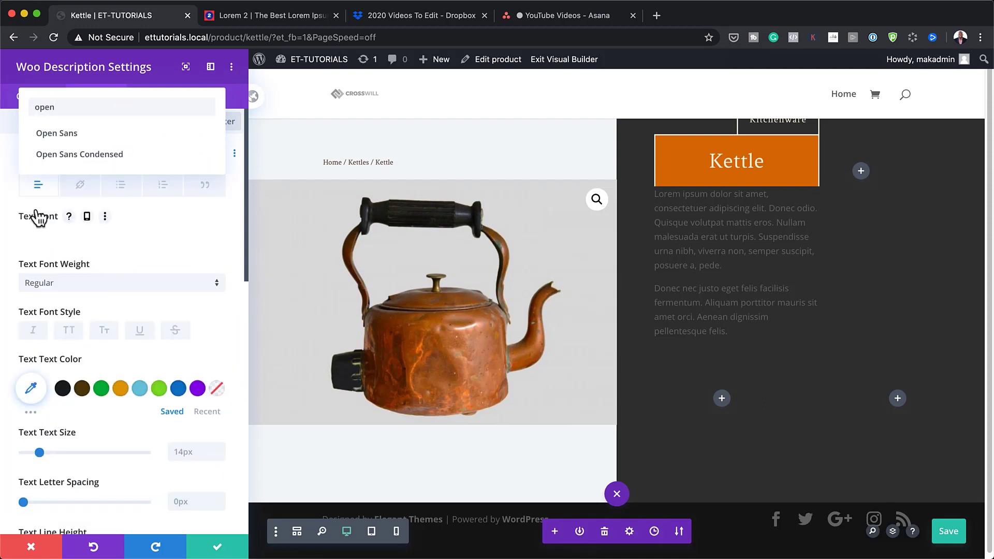
left_click(76, 134)
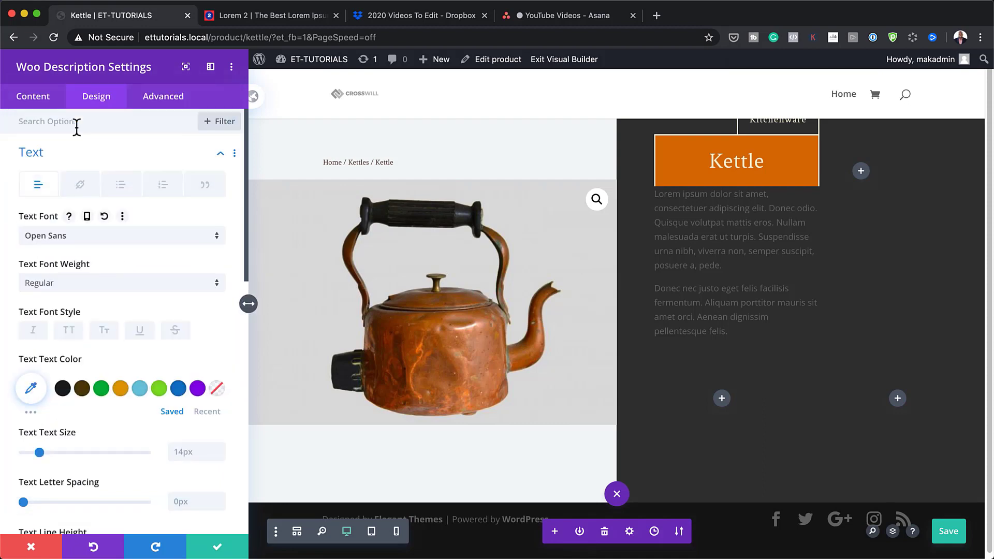
left_click(31, 388)
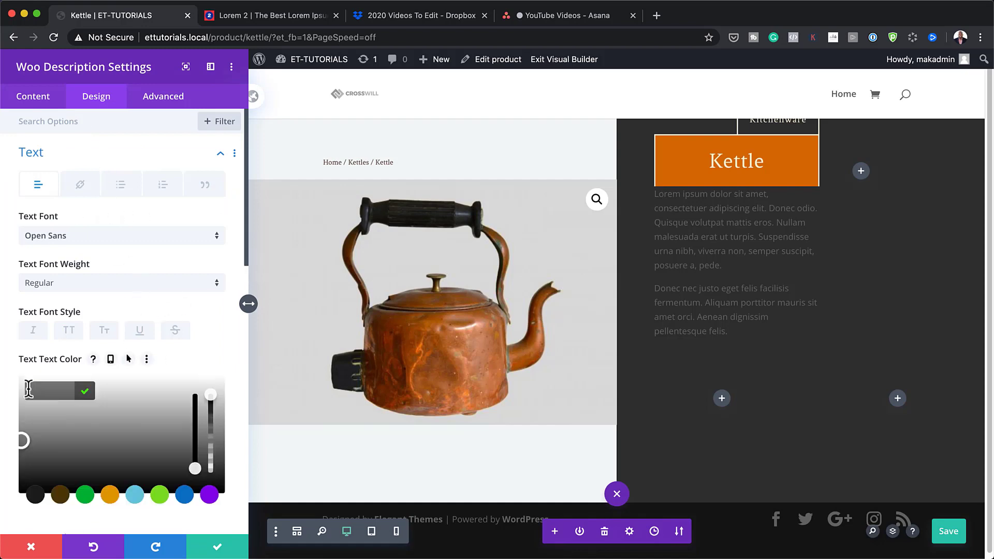
type("#f2eed0")
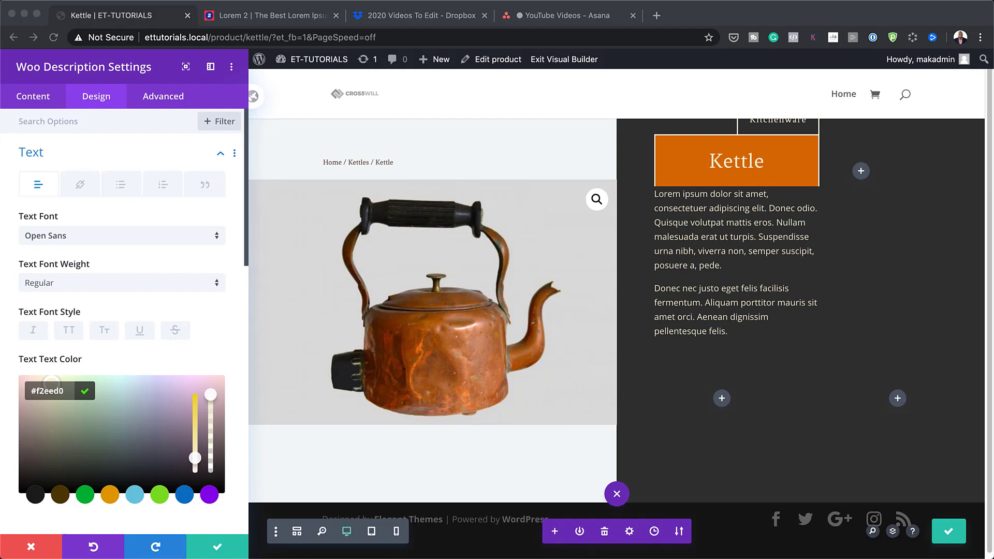
Step: Set the Woo Description text size to 0.8vw
scroll(169, 395, "down", 5)
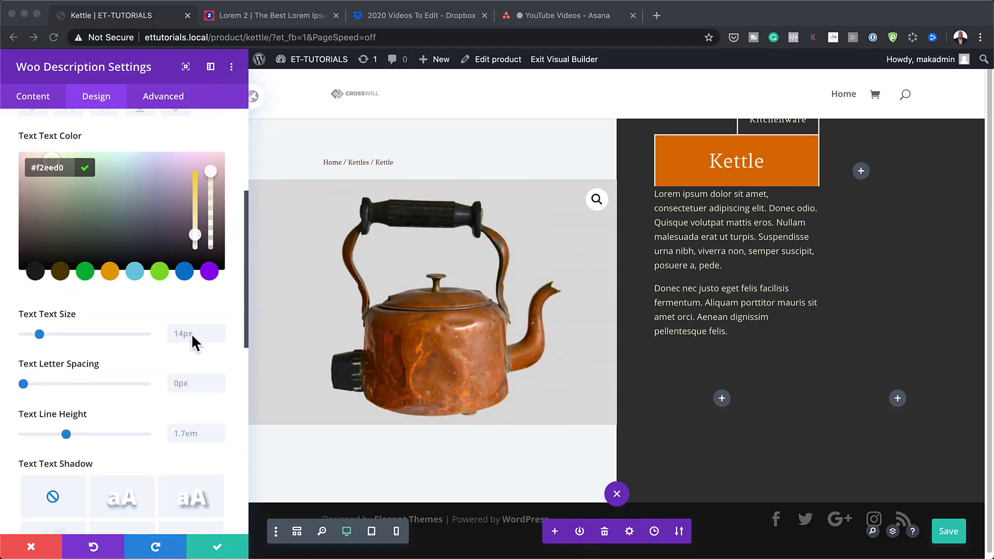
left_click(182, 332)
type("8vw")
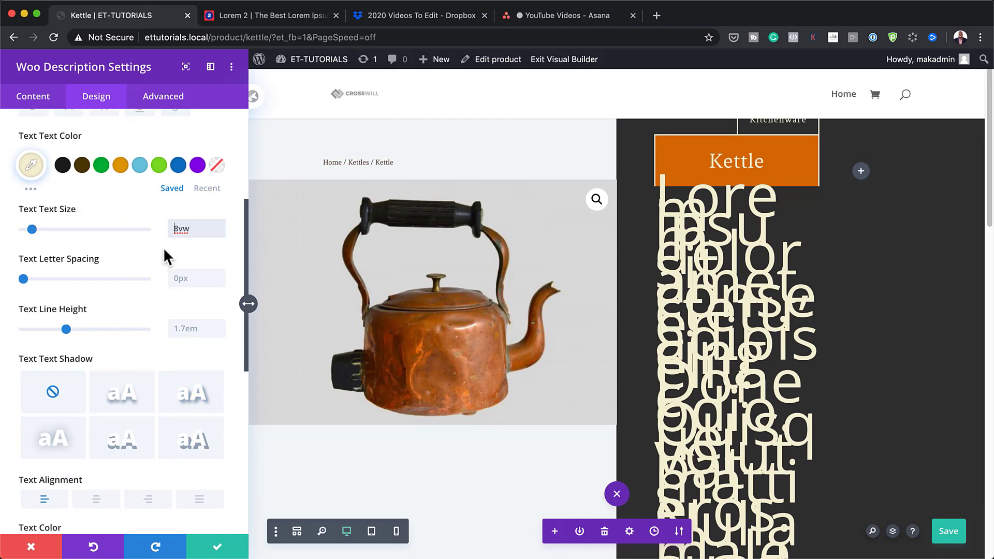
type("0.")
scroll(138, 307, "down", 5)
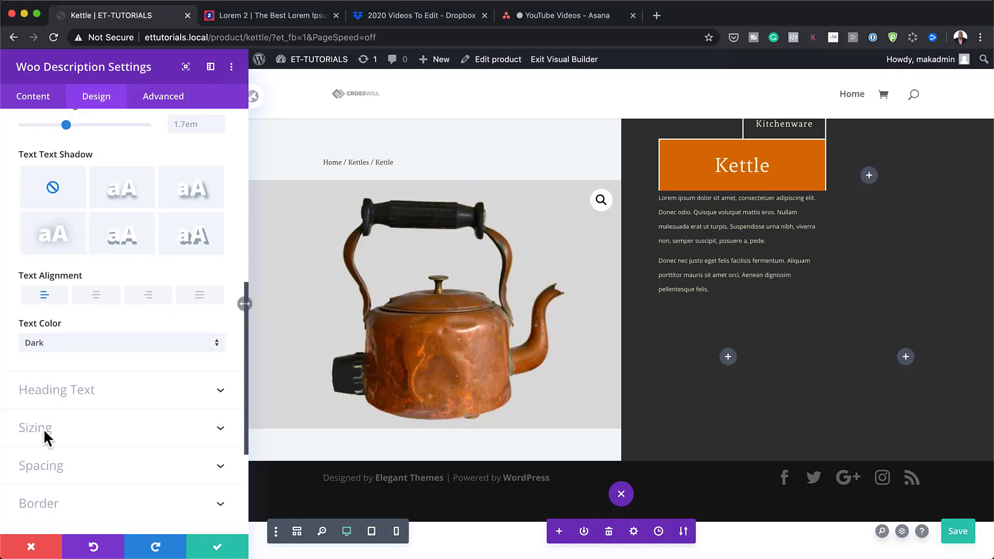
Step: Set the Woo Description module's padding to 2vw on the top, bottom, left and right
left_click(44, 428)
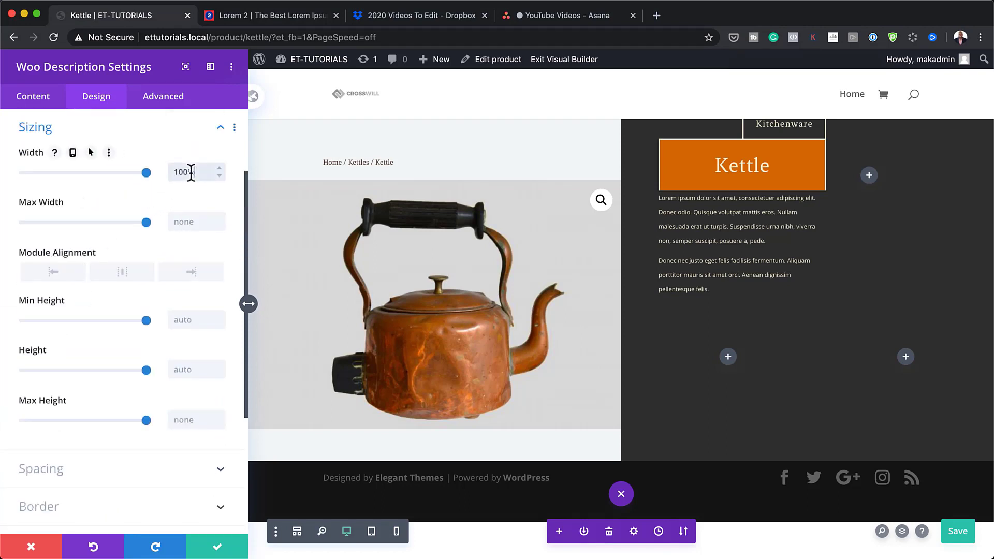
left_click(41, 468)
left_click(39, 247)
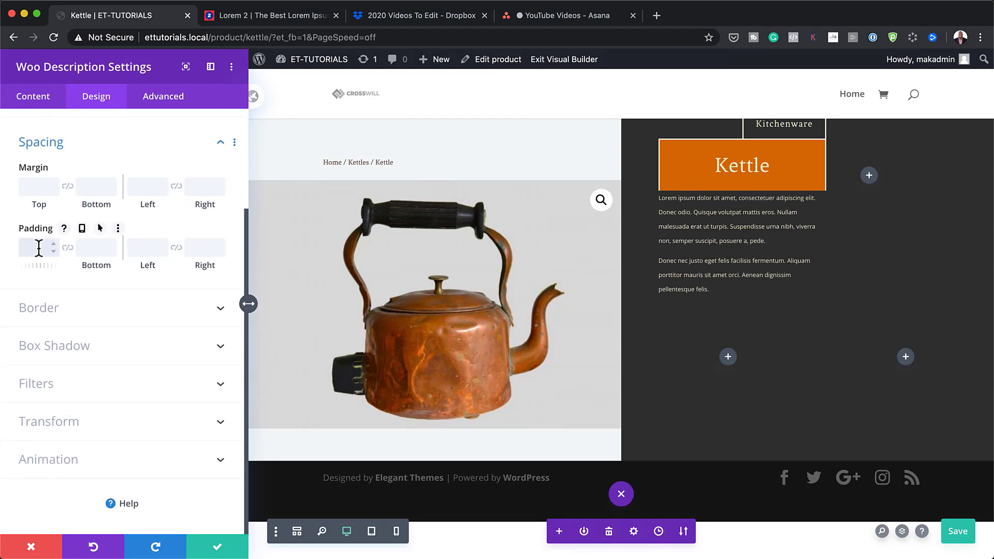
type("2vw")
left_click(69, 248)
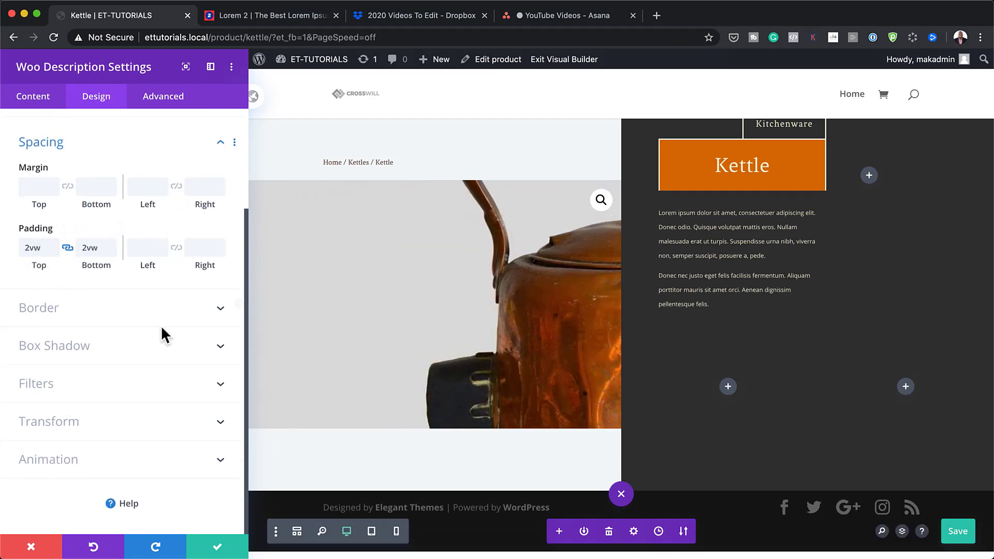
left_click(140, 248)
type("2vw")
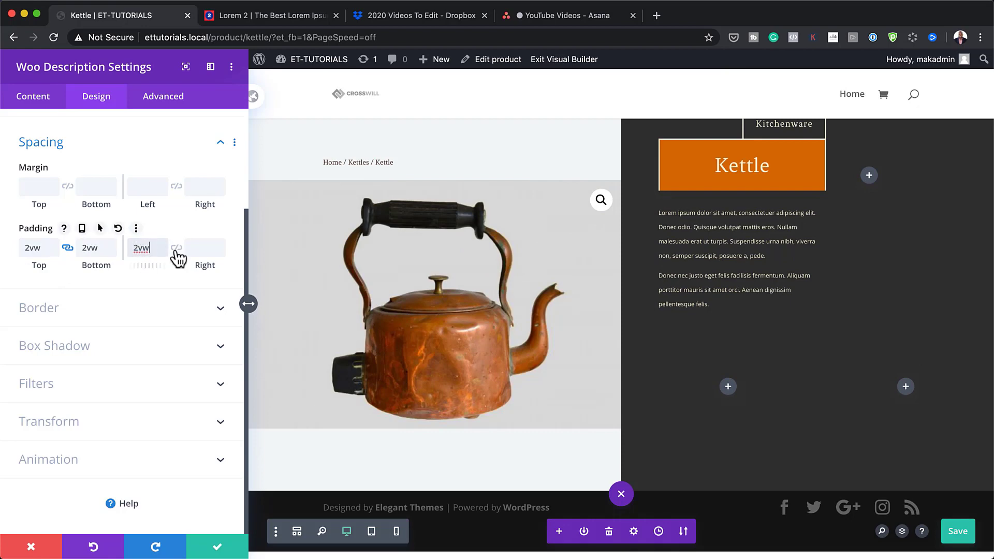
left_click(177, 248)
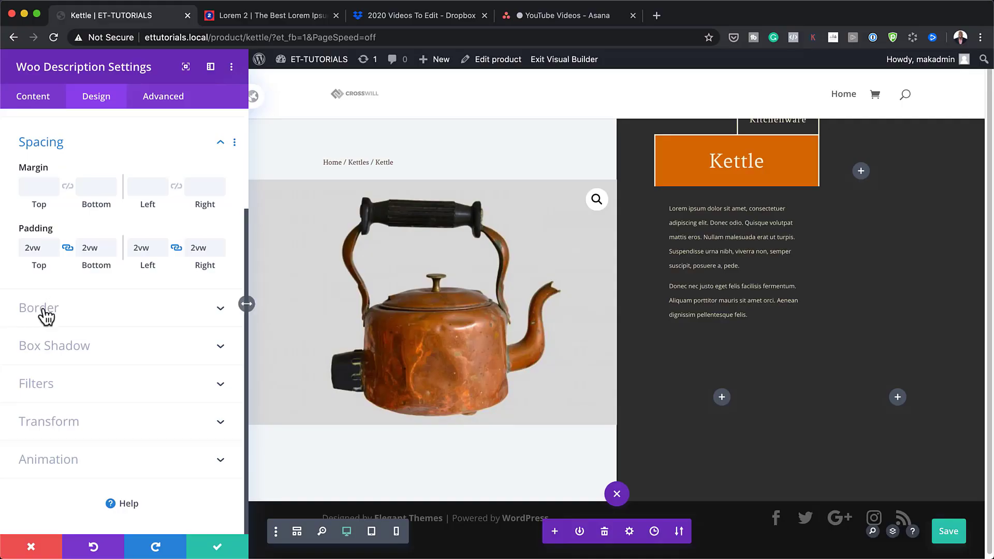
Step: Give the Woo Description module a 2px right border in #f2eed0
left_click(42, 311)
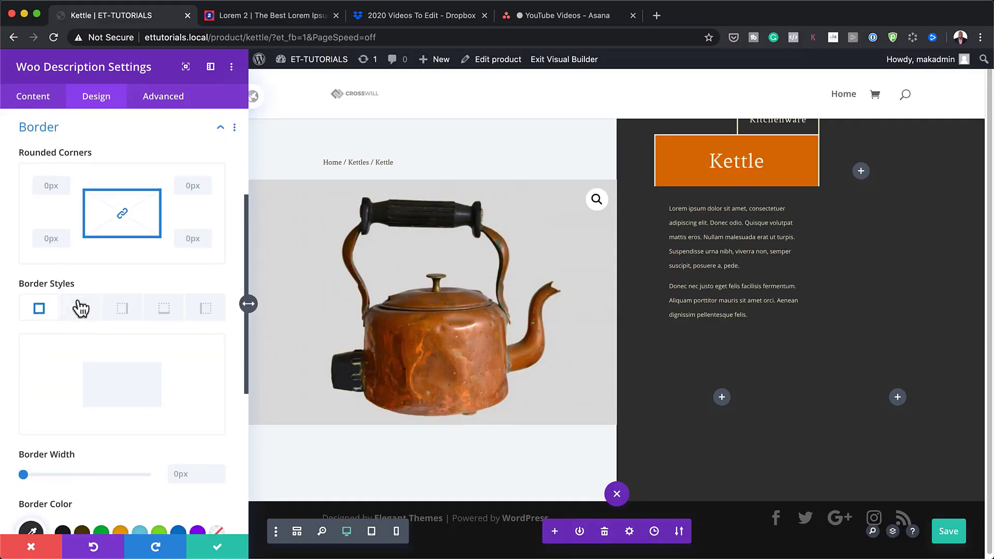
left_click(121, 313)
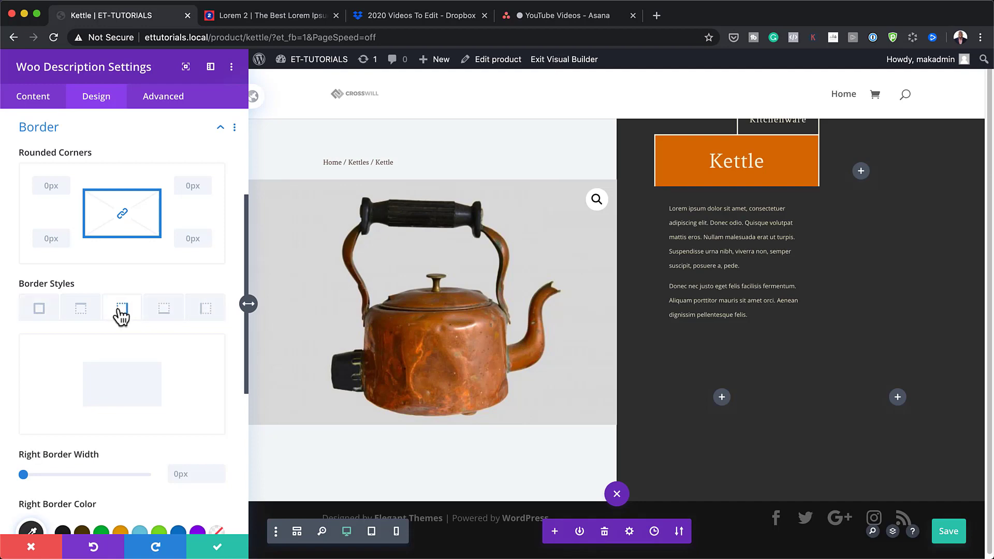
left_click(197, 474)
type("2")
scroll(191, 477, "down", 2)
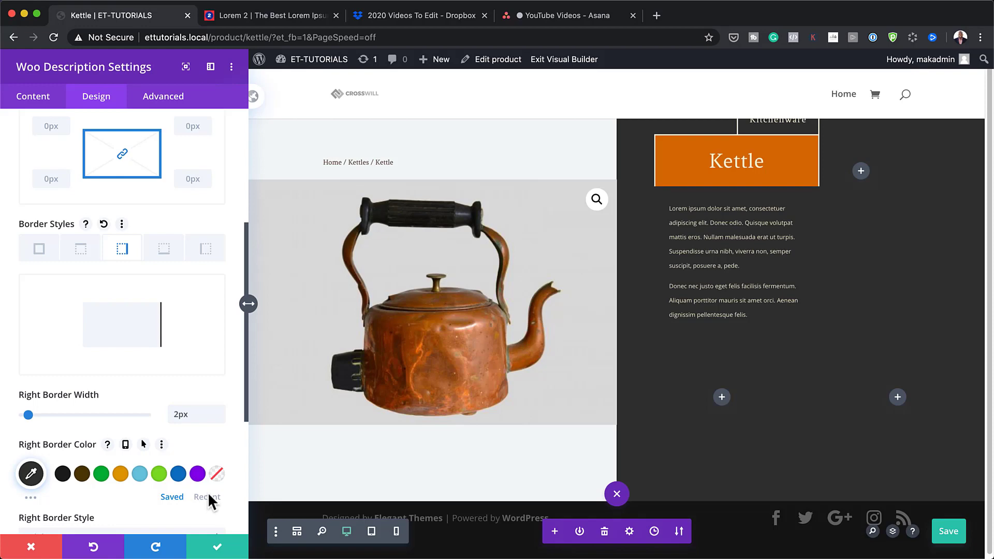
left_click(208, 496)
left_click(63, 474)
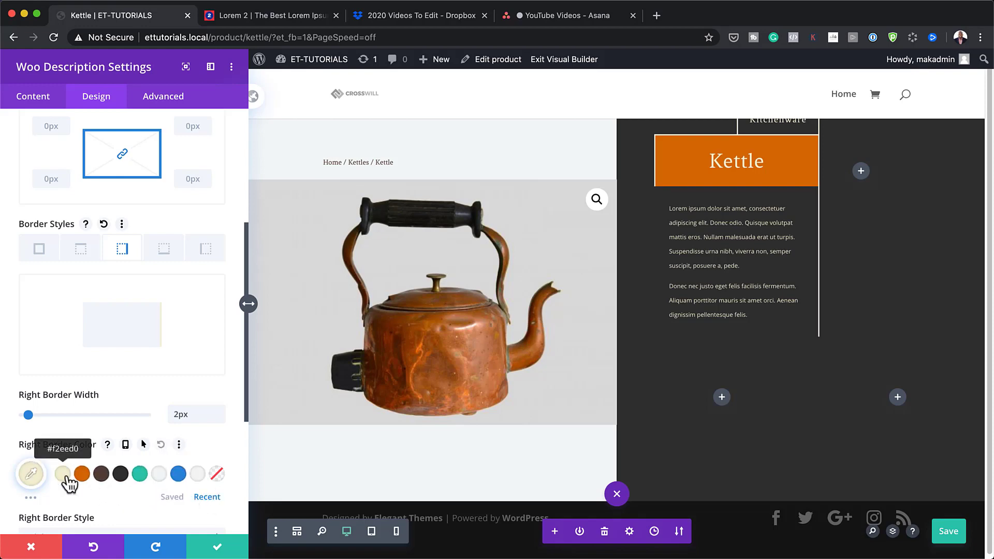
Step: Give the Woo Description module a 2px bottom border in #f2eed0
left_click(165, 250)
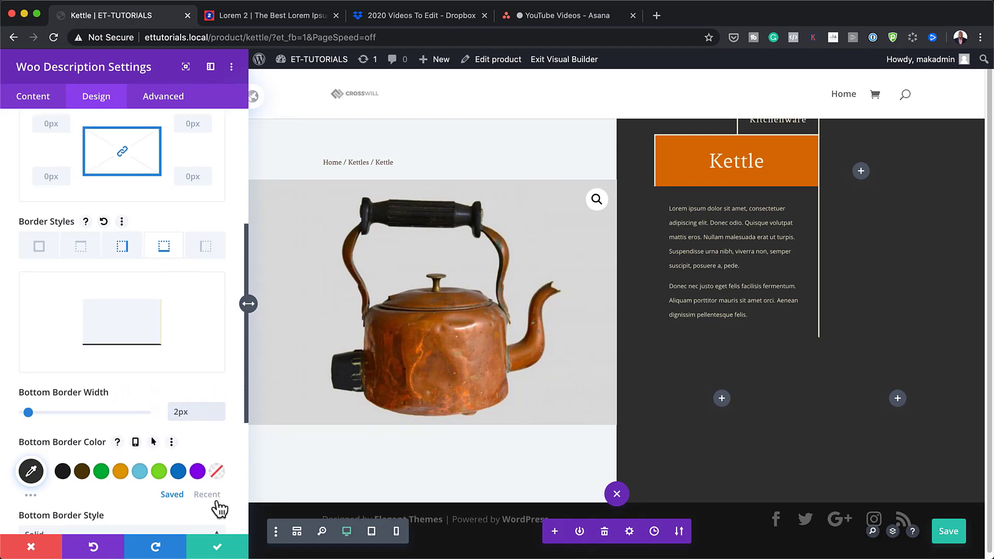
scroll(214, 505, "down", 1)
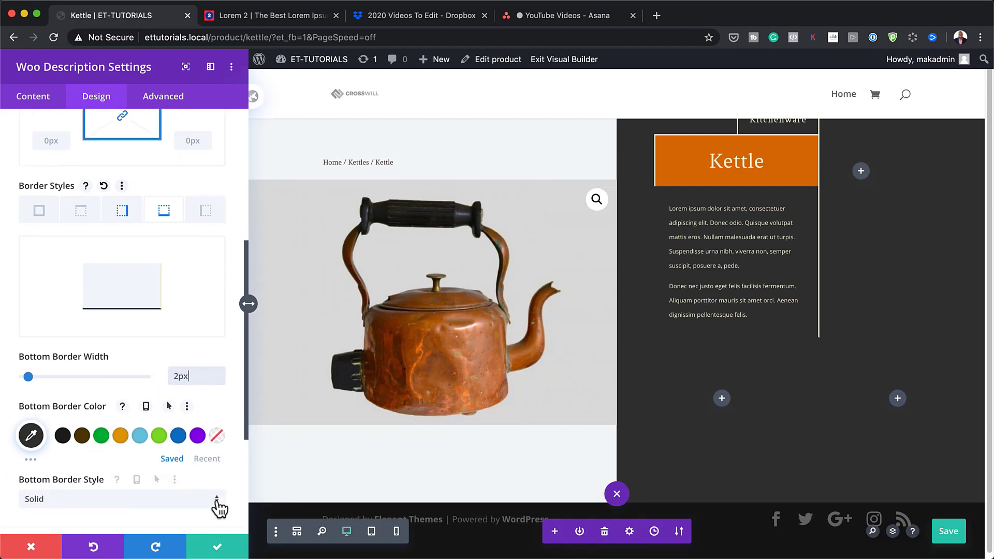
left_click(206, 459)
left_click(63, 435)
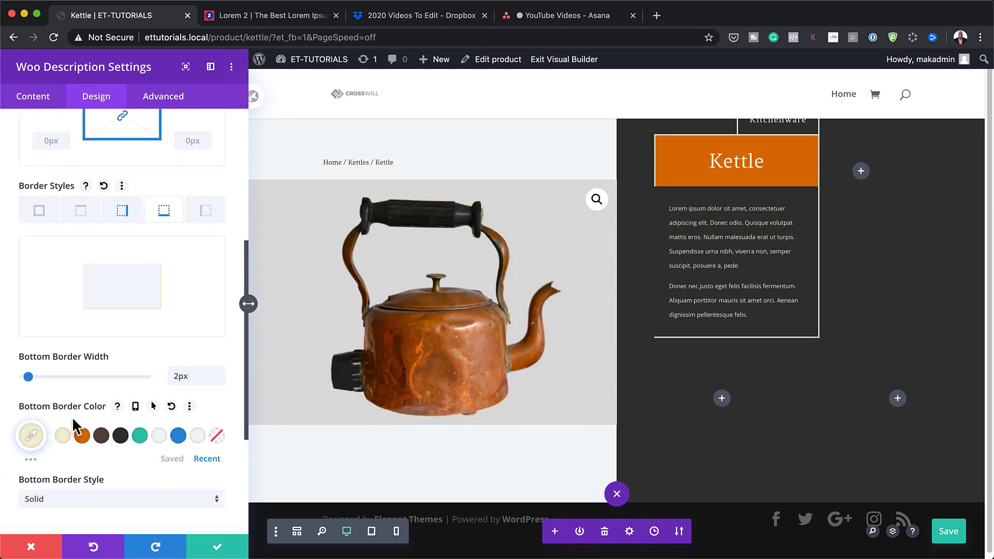
Step: Add a 2px left border in #f2eed0 to the Woo Description and save the module
left_click(214, 218)
left_click(213, 458)
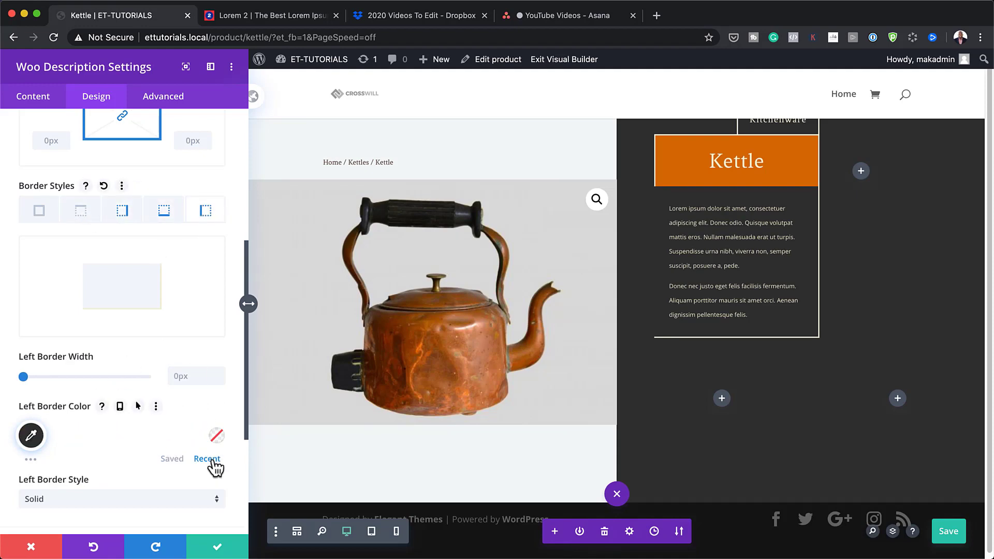
left_click(62, 436)
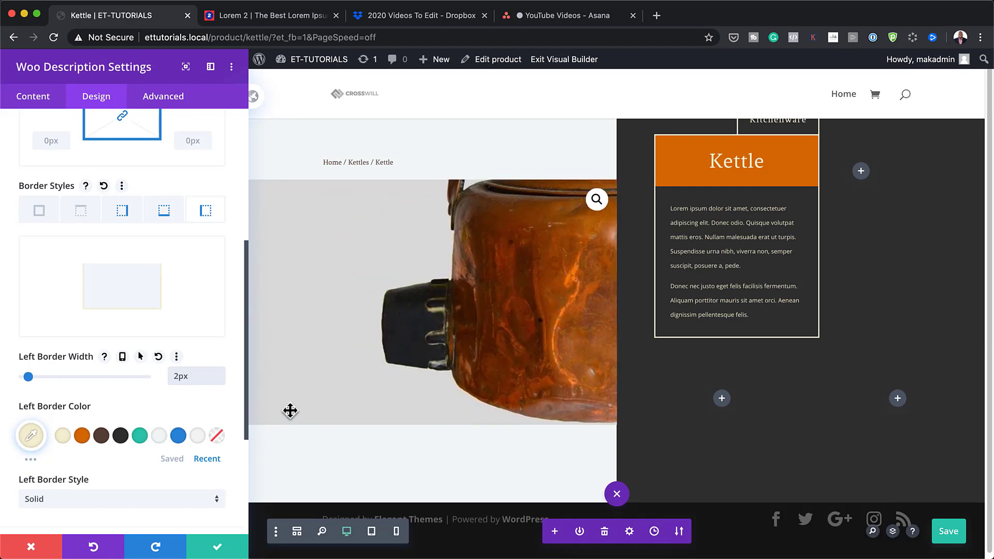
left_click(233, 551)
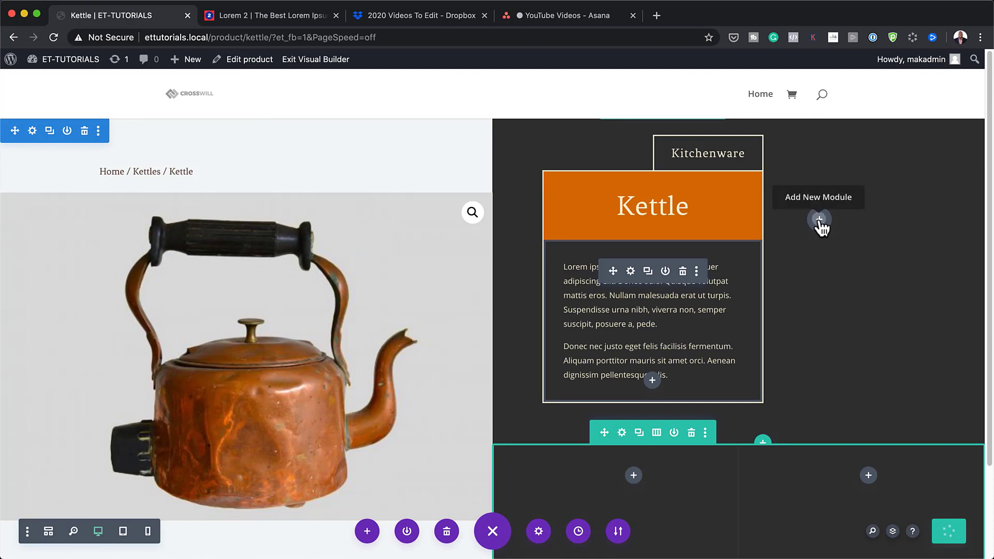
Step: Insert a Woo Additional Info module in the empty column beside the Kettle title and description
left_click(820, 220)
type("w")
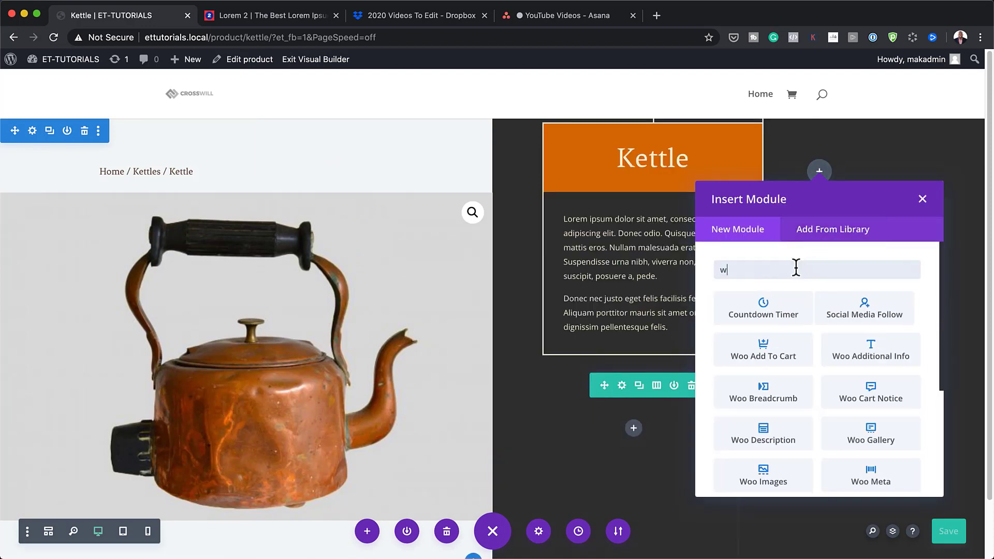
type("oo ad")
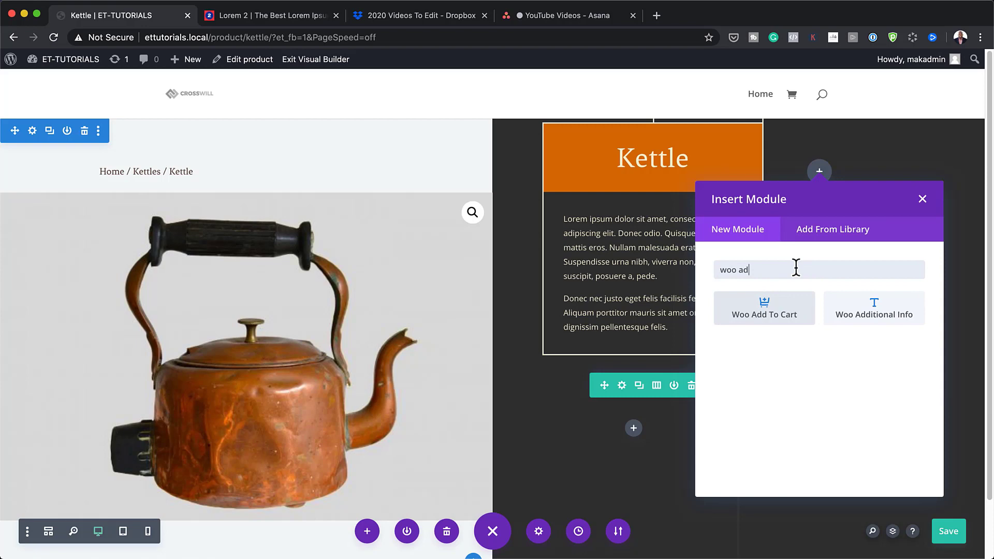
left_click(879, 317)
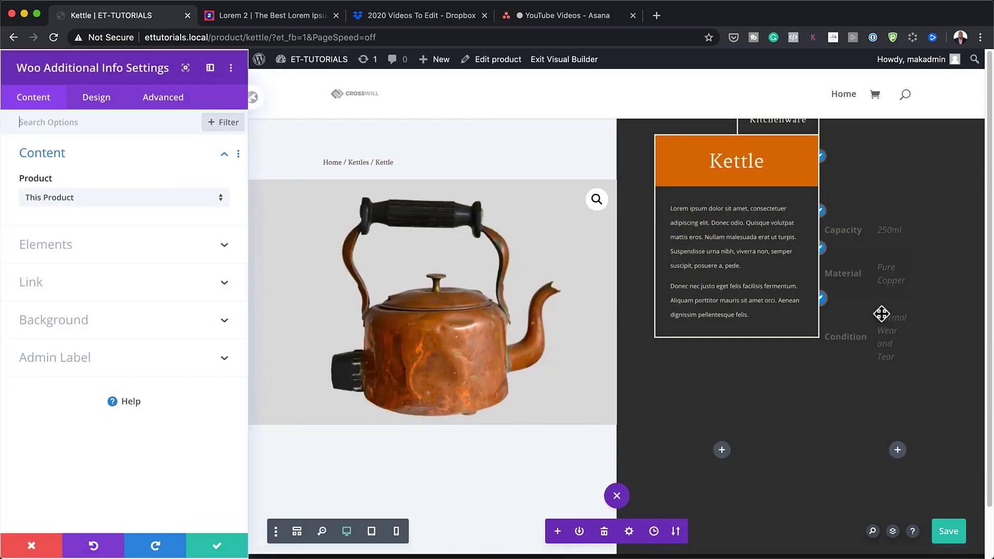
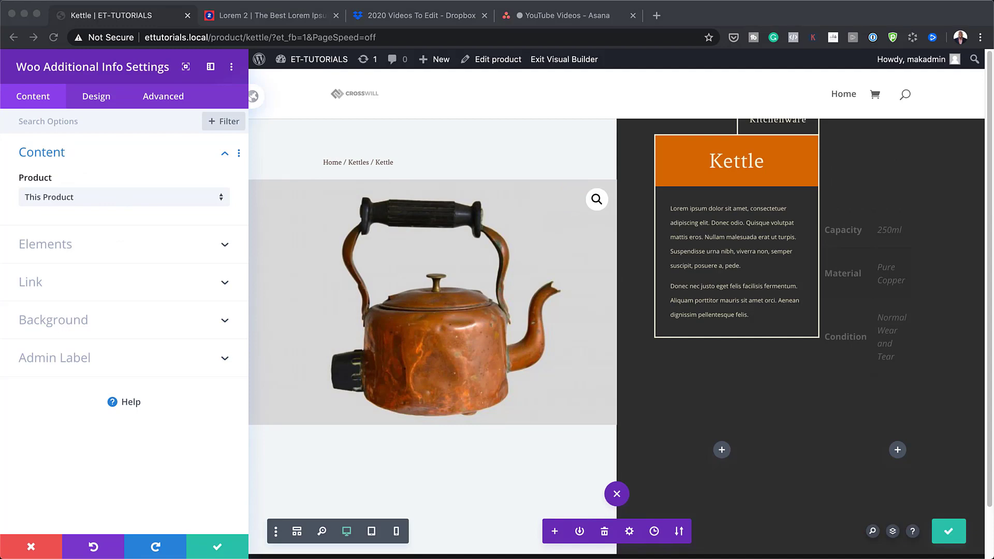
Step: Set the Woo Additional Info text font to Open Sans
left_click(101, 97)
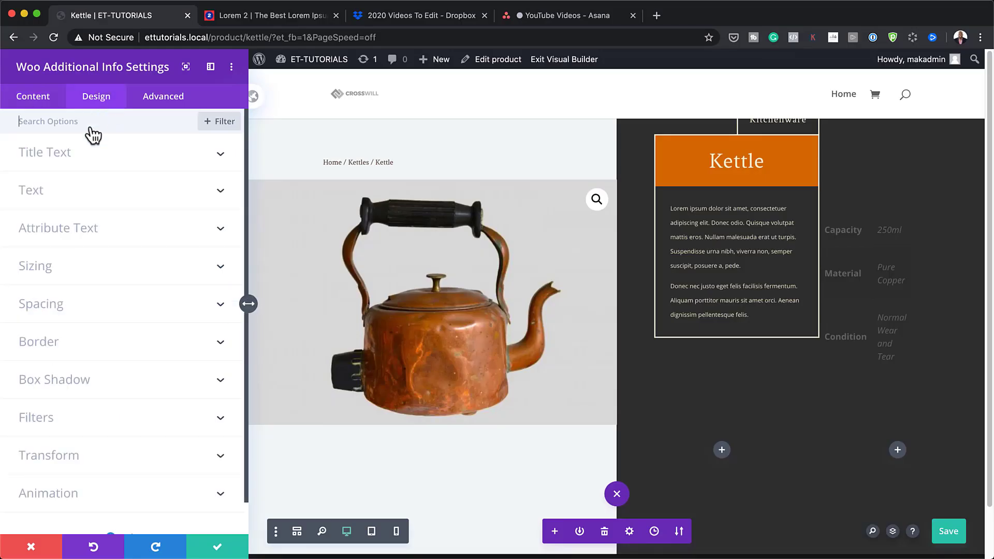
left_click(66, 192)
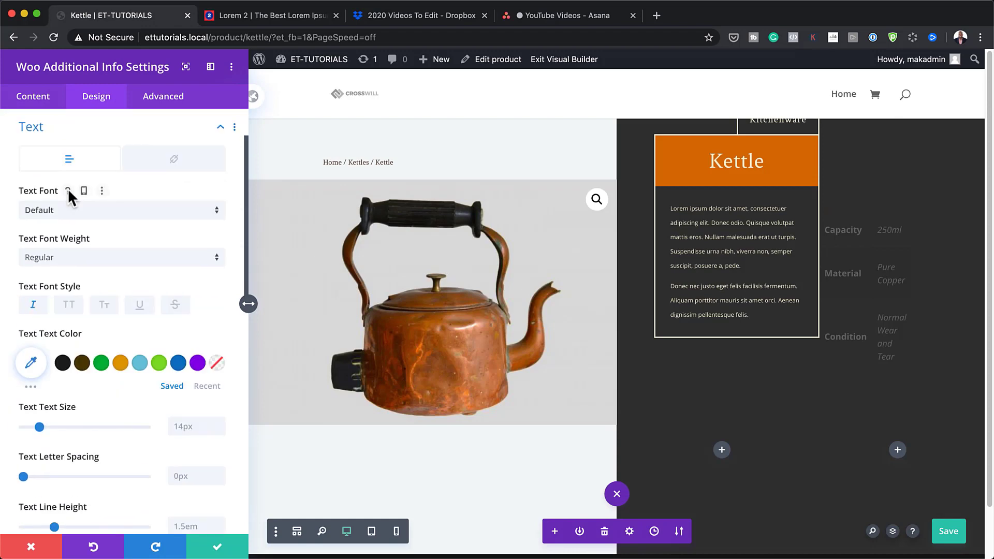
left_click(81, 211)
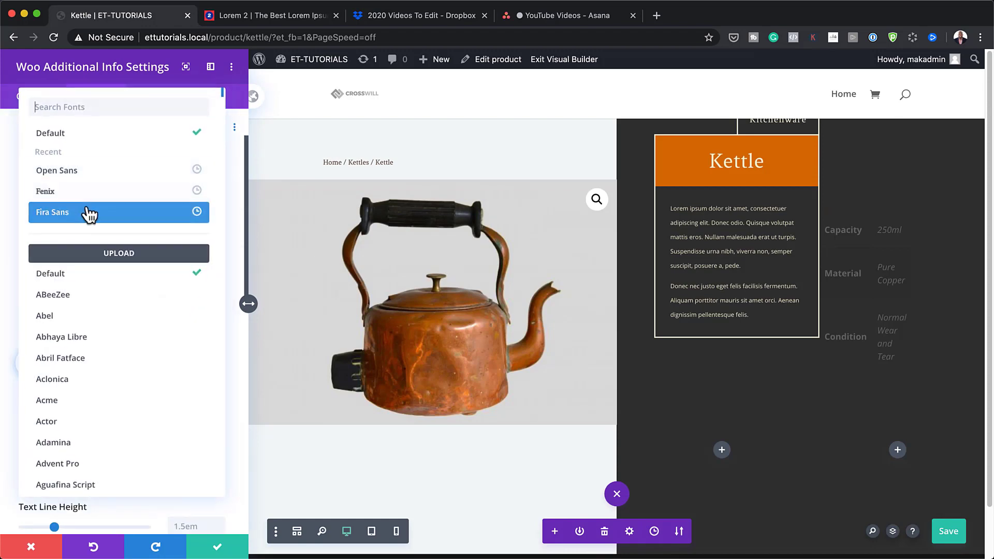
left_click(94, 171)
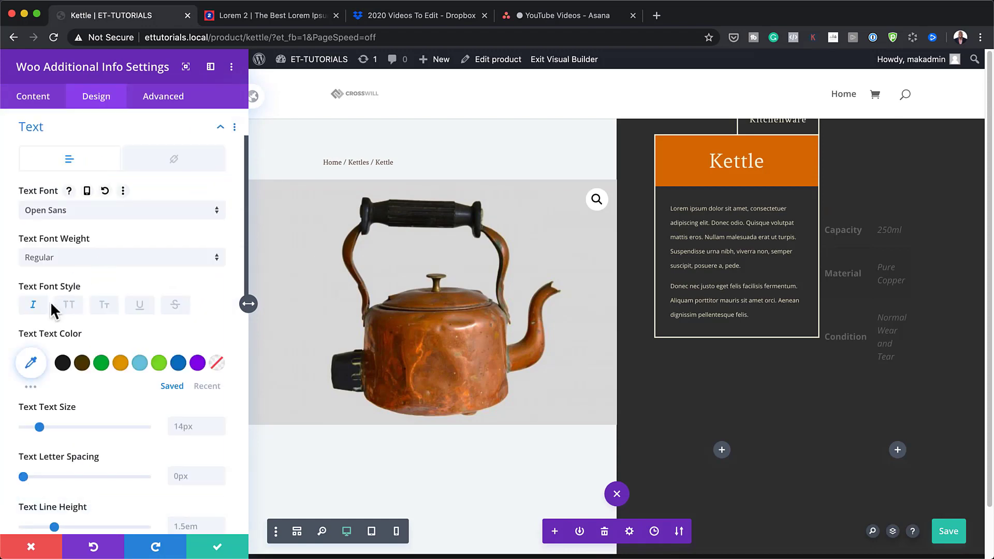
Step: Set the Woo Additional Info text color to #f2eed0 and its text size to 0.6vw
scroll(114, 311, "down", 2)
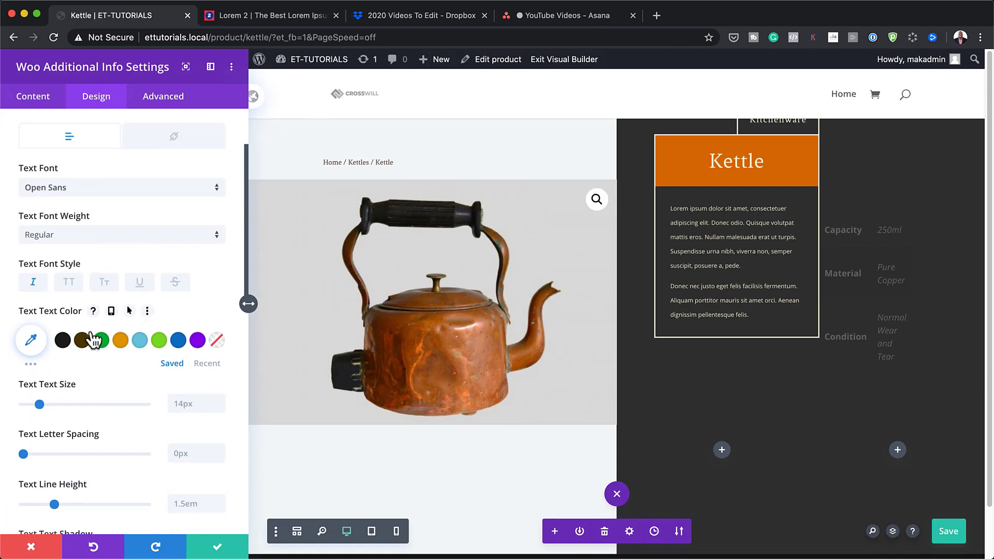
left_click(205, 339)
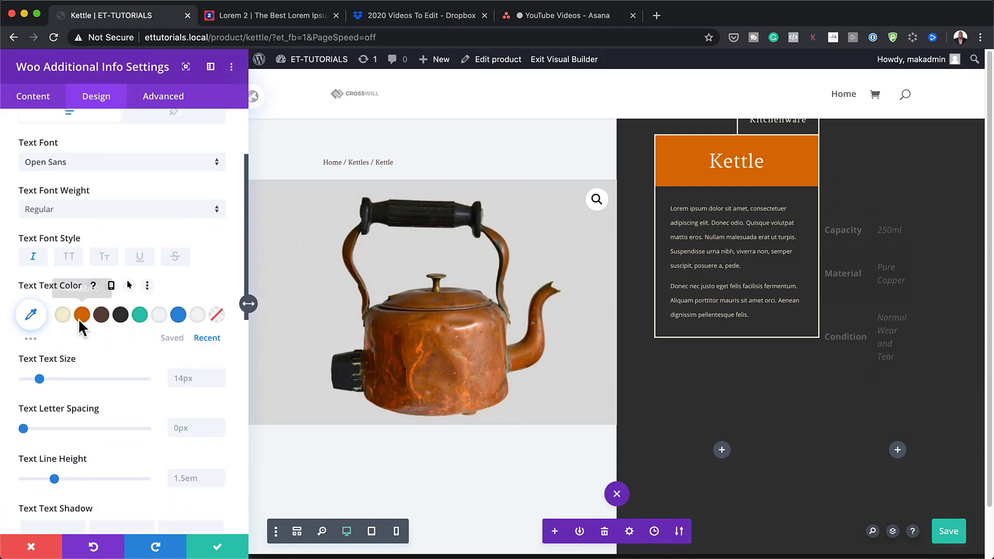
left_click(62, 314)
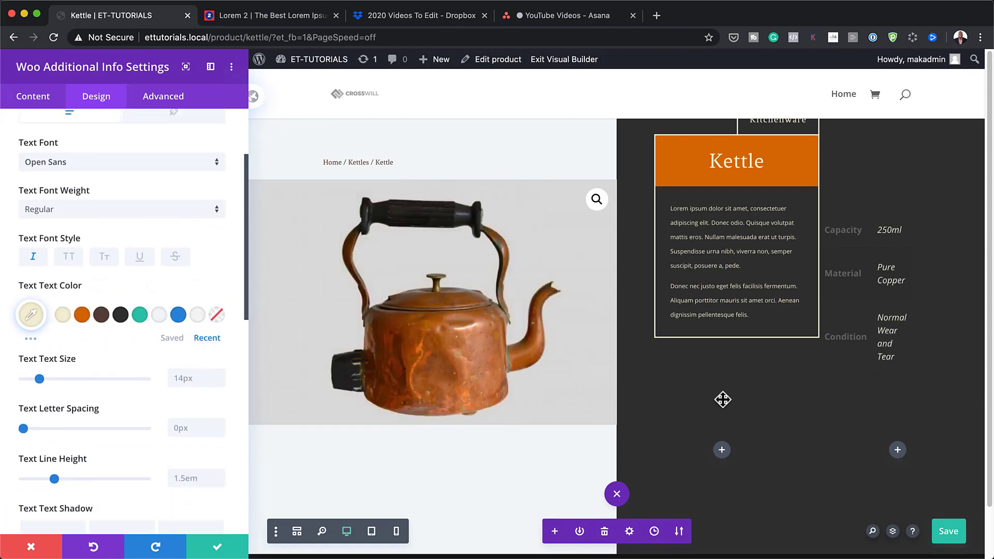
key("super+s")
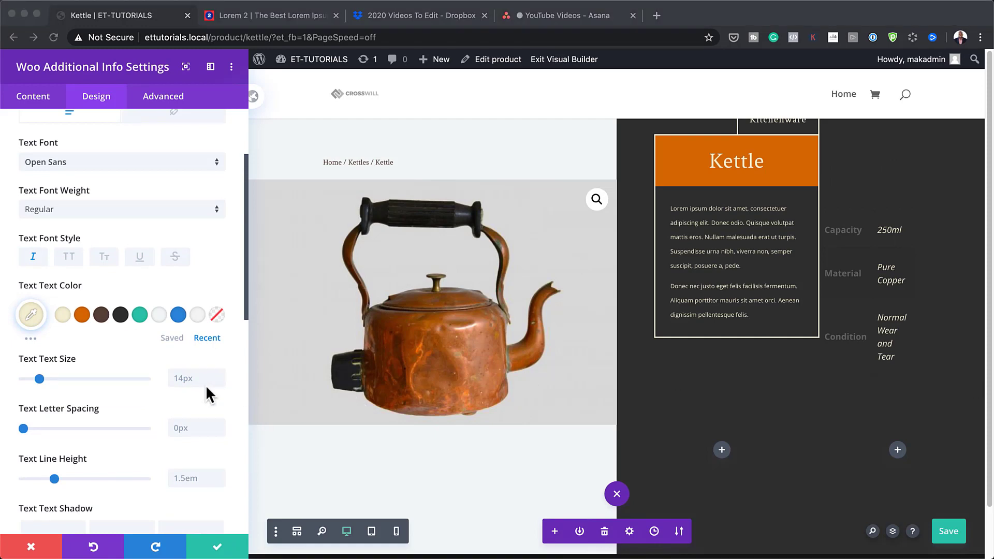
left_click(188, 378)
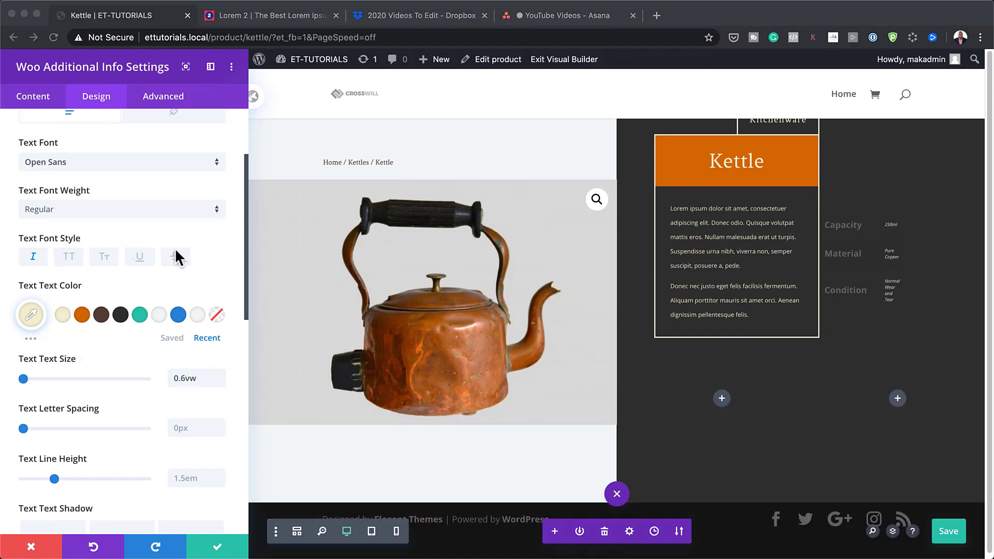
Step: Set the Woo Additional Info attribute font to Fenix and the attribute text color to #f2eed0
scroll(176, 254, "up", 3)
scroll(175, 251, "down", 8)
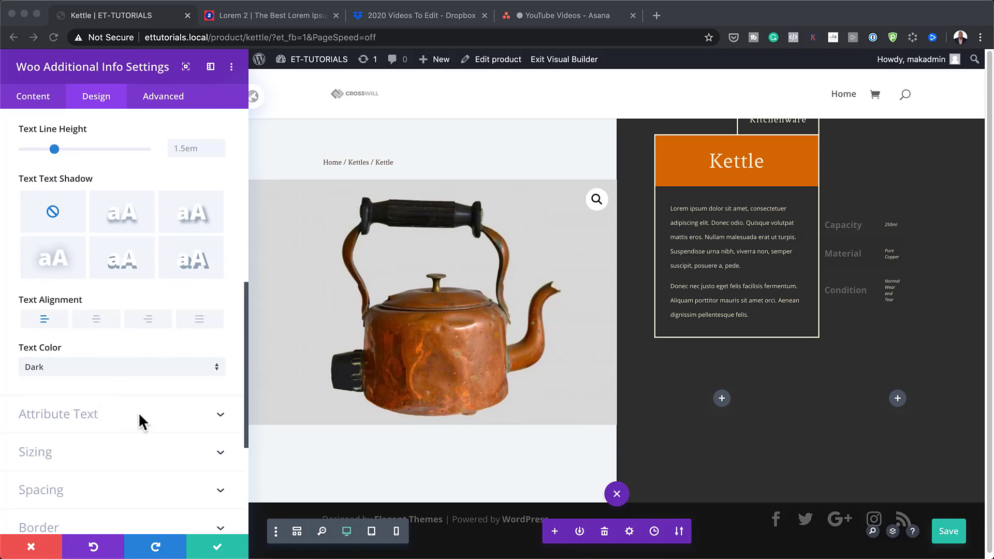
left_click(97, 410)
scroll(89, 417, "down", 4)
scroll(62, 311, "up", 4)
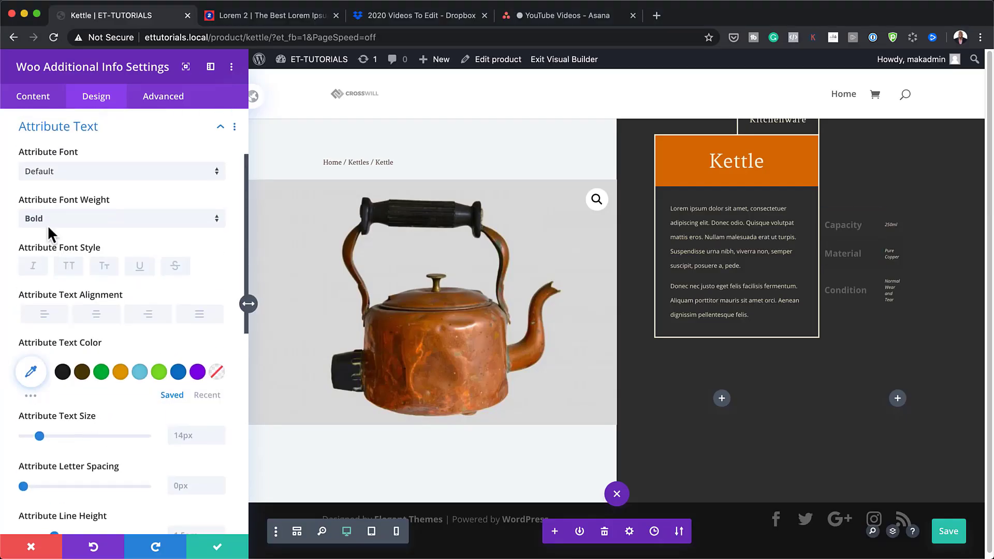
left_click(60, 174)
left_click(66, 200)
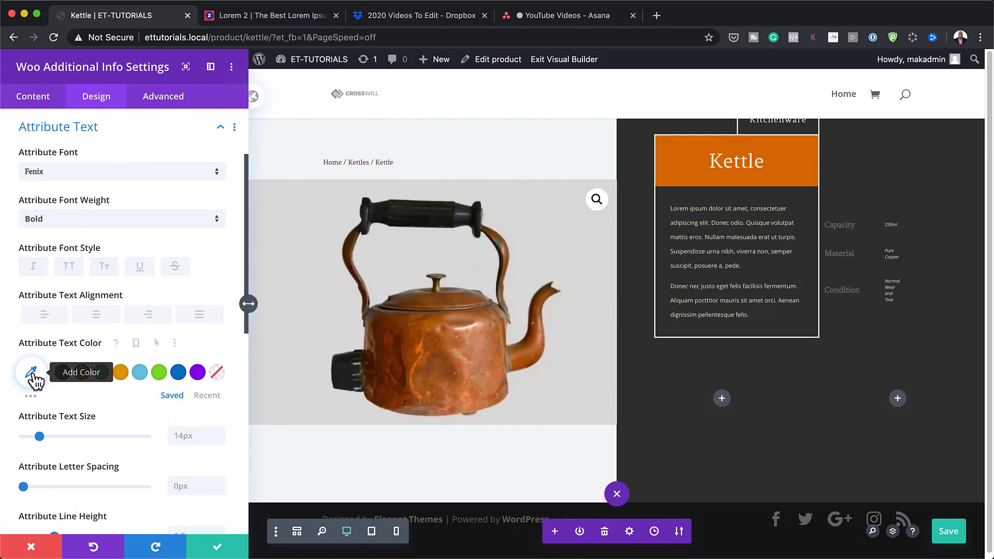
left_click(207, 396)
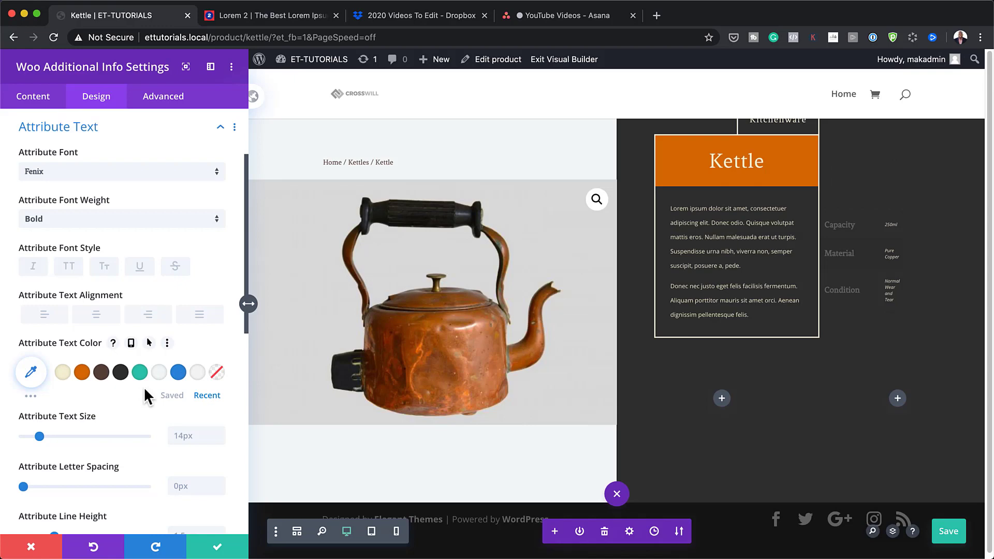
left_click(62, 373)
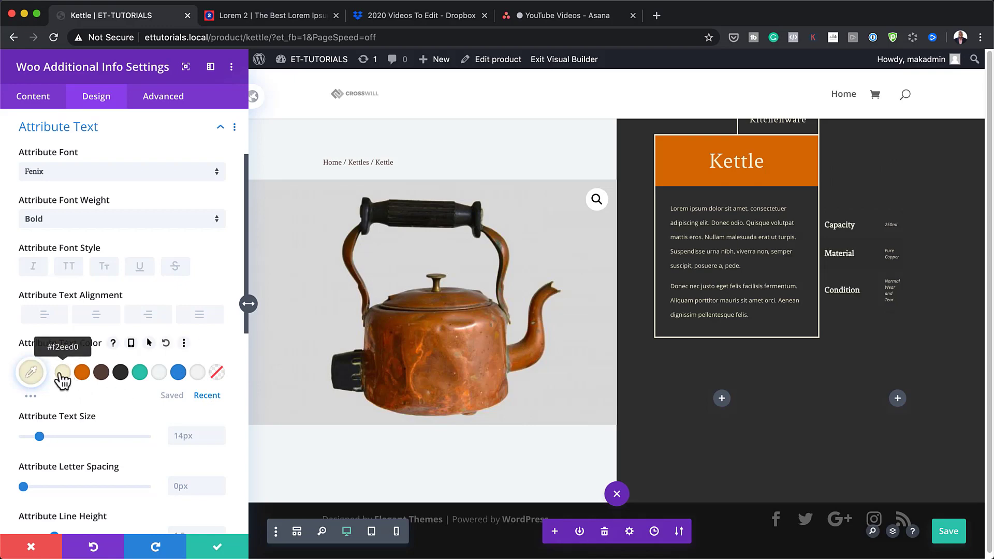
Step: Set the attribute text size to 1.1vw and the attribute letter spacing to 1px
left_click(198, 437)
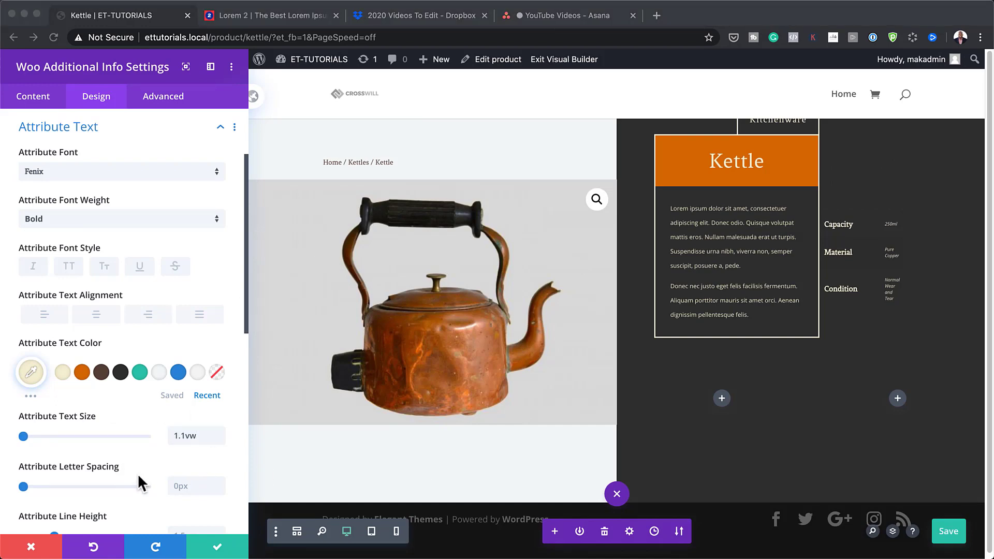
scroll(222, 475, "down", 1)
left_click(181, 456)
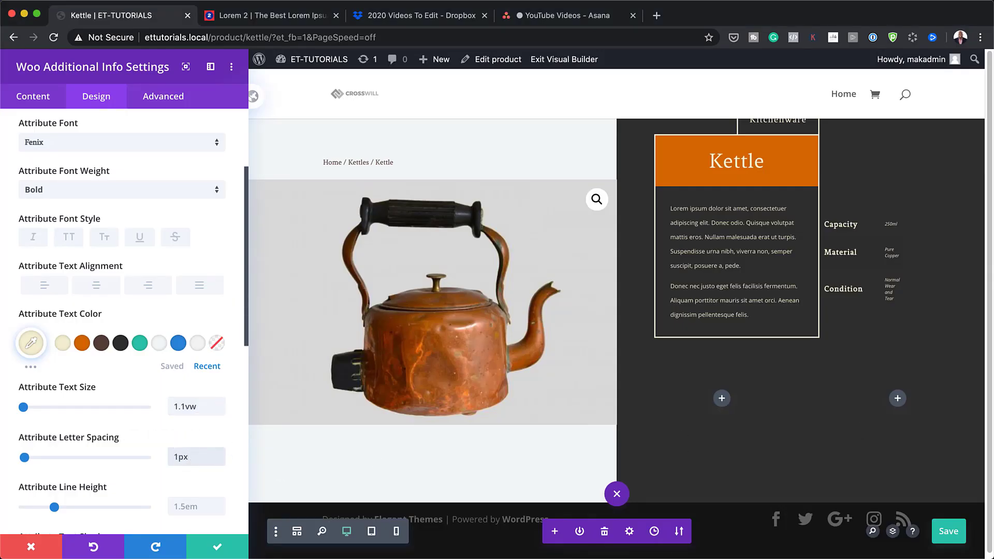
Step: Set the width of the Woo Additional Info module to 100%
scroll(129, 462, "down", 5)
left_click(62, 414)
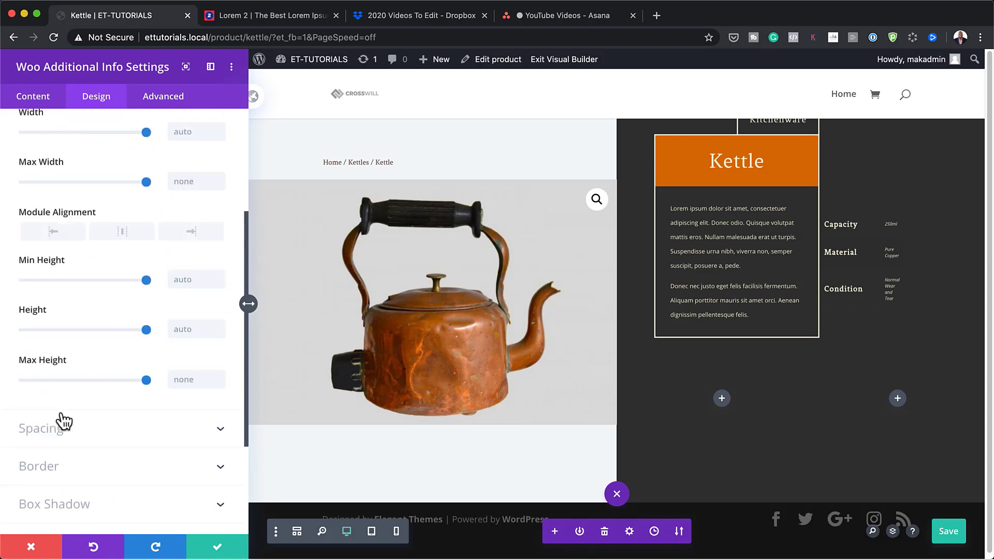
left_click(197, 170)
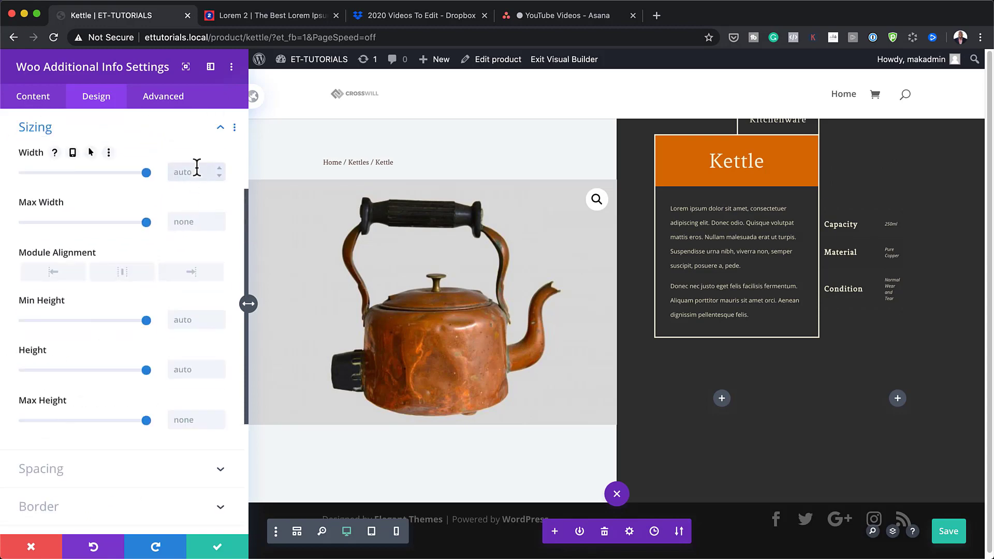
type("100%")
Step: Give the Woo Additional Info module a 2px right border in #f2eed0
scroll(123, 439, "down", 1)
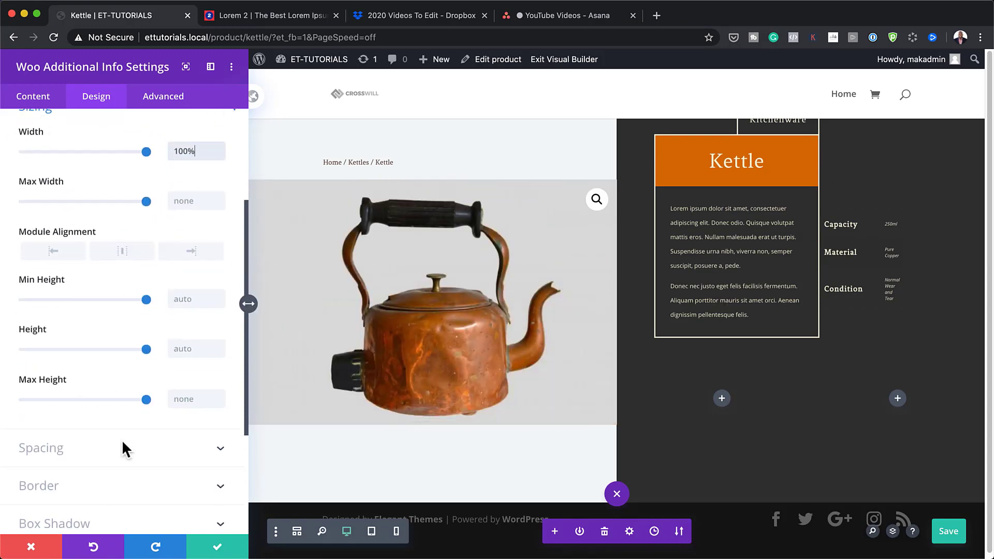
scroll(122, 439, "down", 3)
left_click(49, 416)
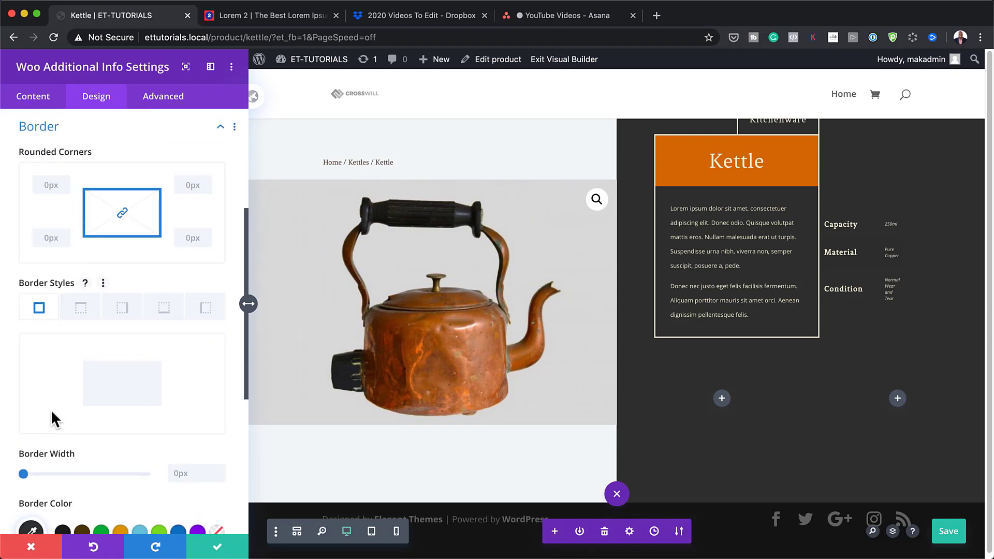
left_click(124, 309)
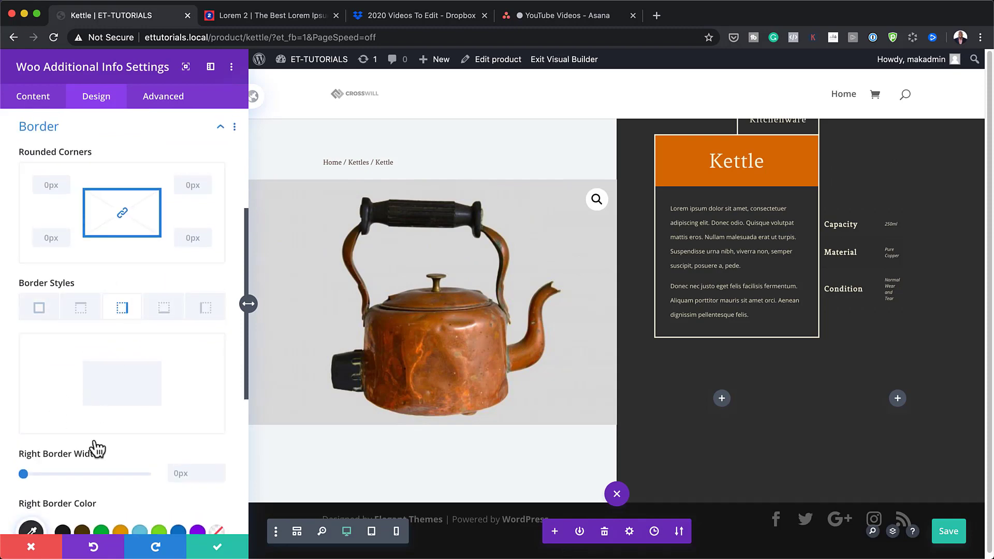
left_click(193, 471)
type("2")
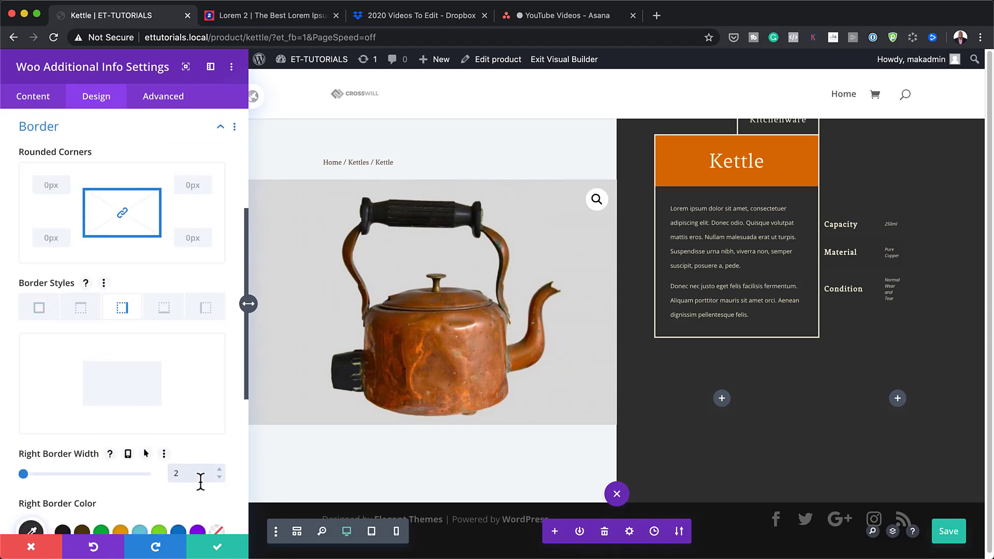
scroll(202, 474, "down", 2)
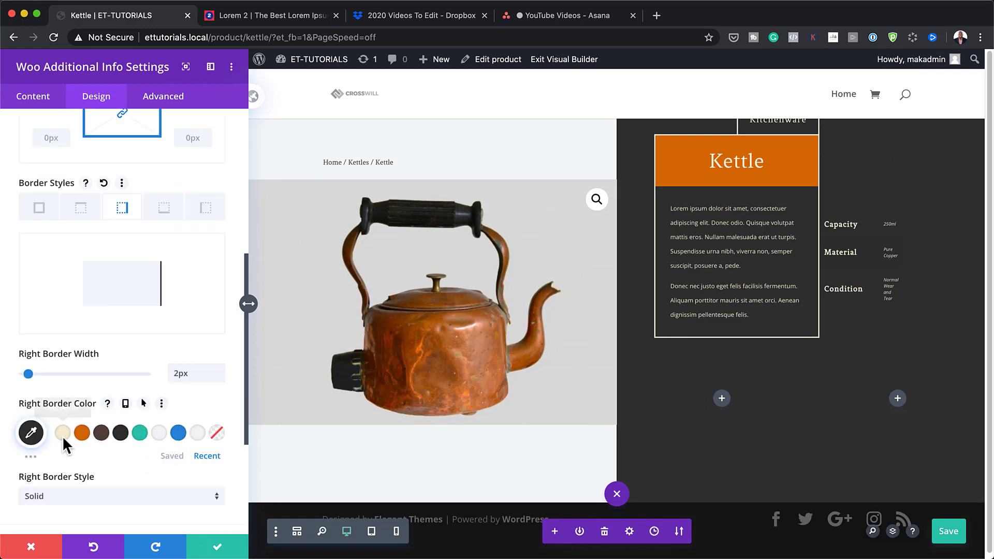
left_click(62, 433)
Step: Add 2px bottom and top borders in #f2eed0 to the Woo Additional Info module and save its settings
left_click(164, 212)
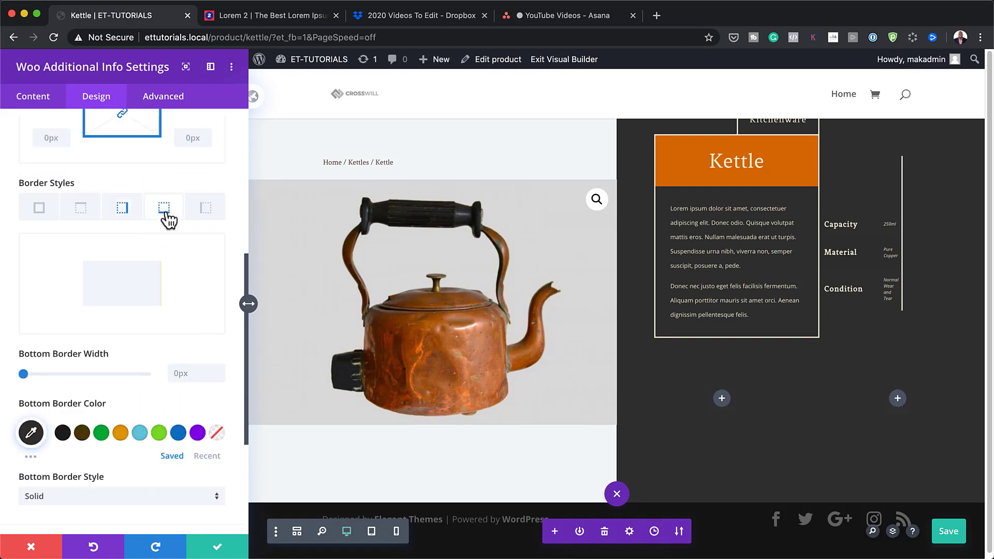
left_click(207, 456)
left_click(62, 433)
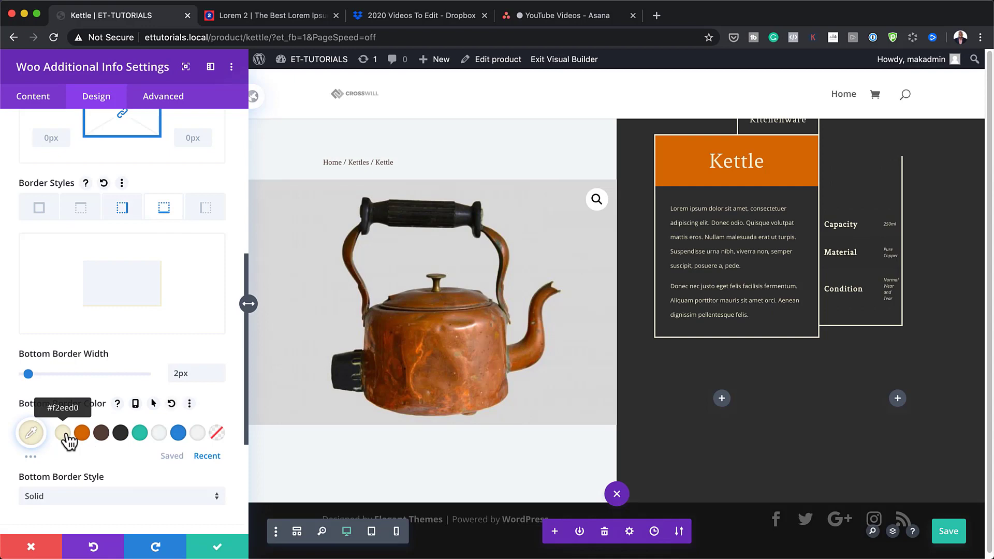
left_click(81, 208)
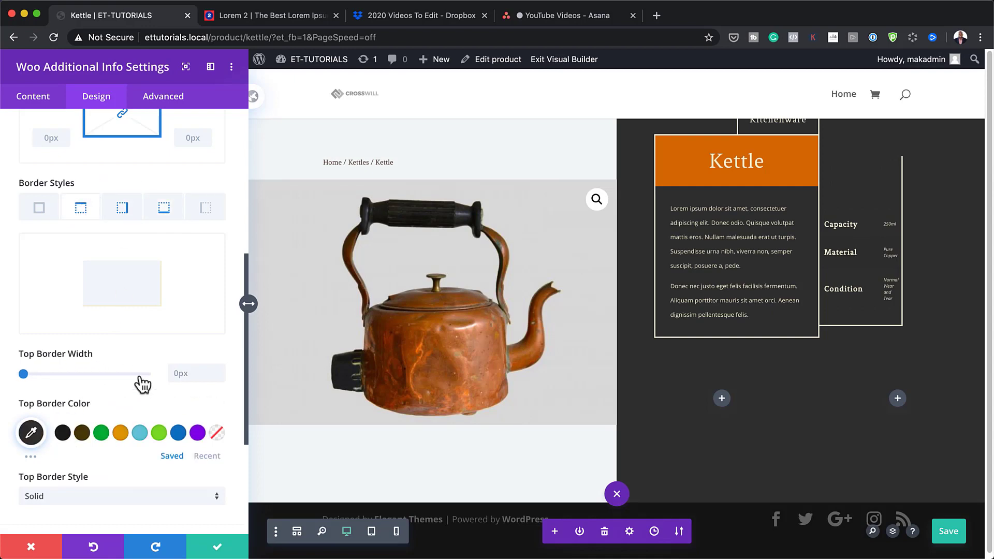
left_click(207, 456)
left_click(62, 433)
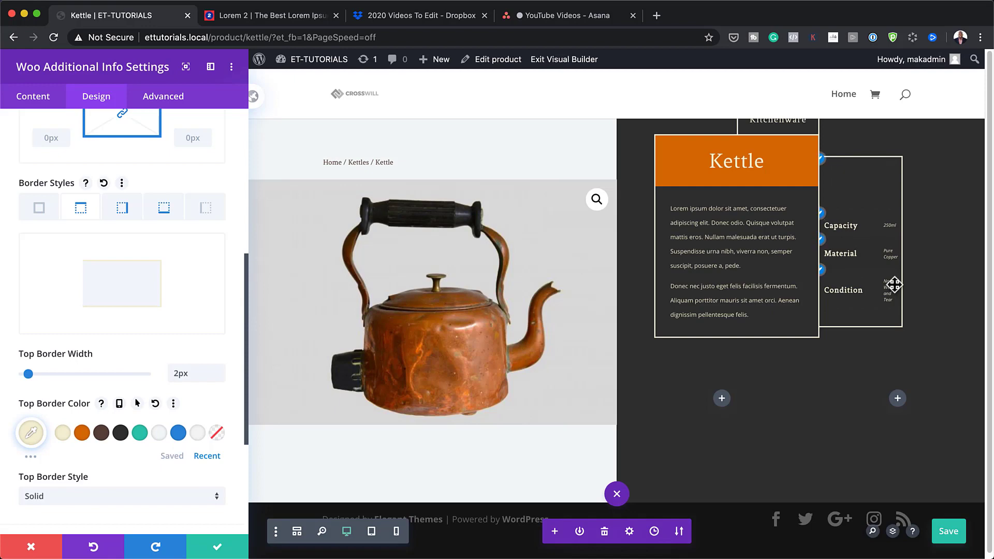
left_click(218, 547)
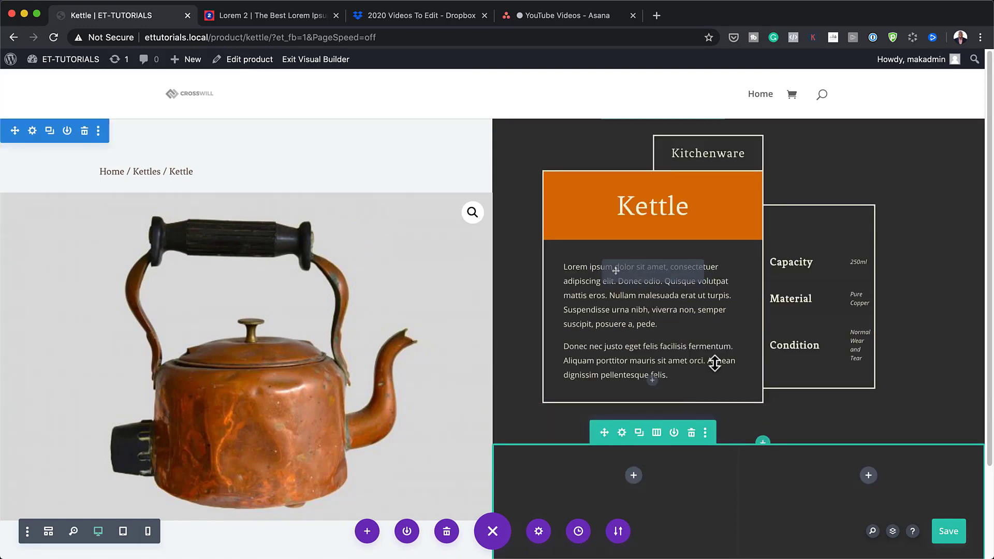
Step: Check the padding of the first column in the empty two-column row below the product details
scroll(691, 482, "down", 4)
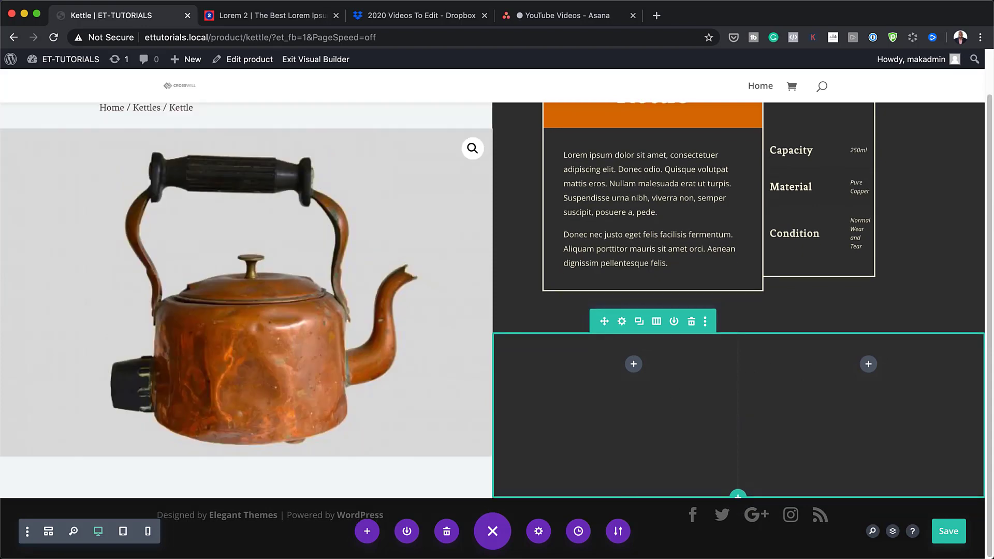
left_click(622, 330)
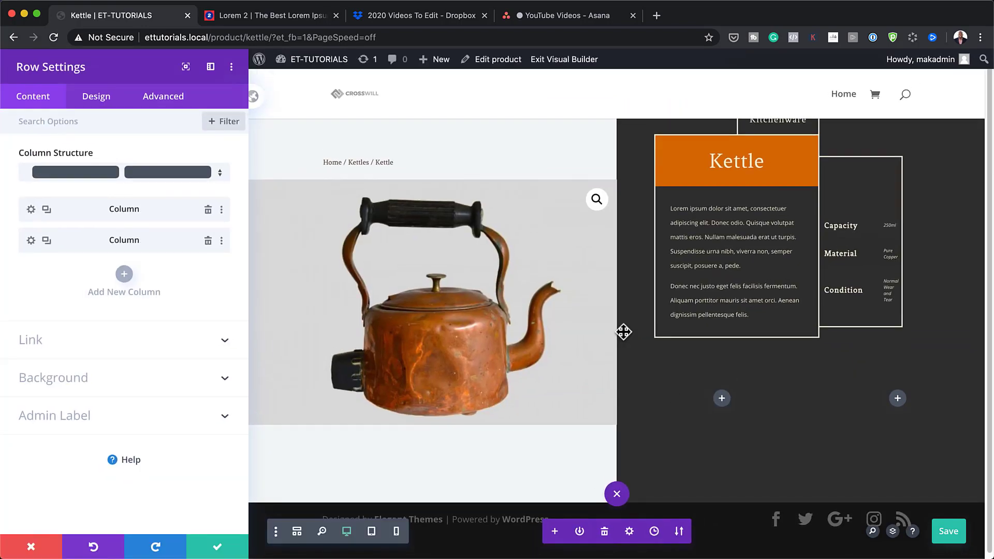
left_click(31, 210)
left_click(96, 99)
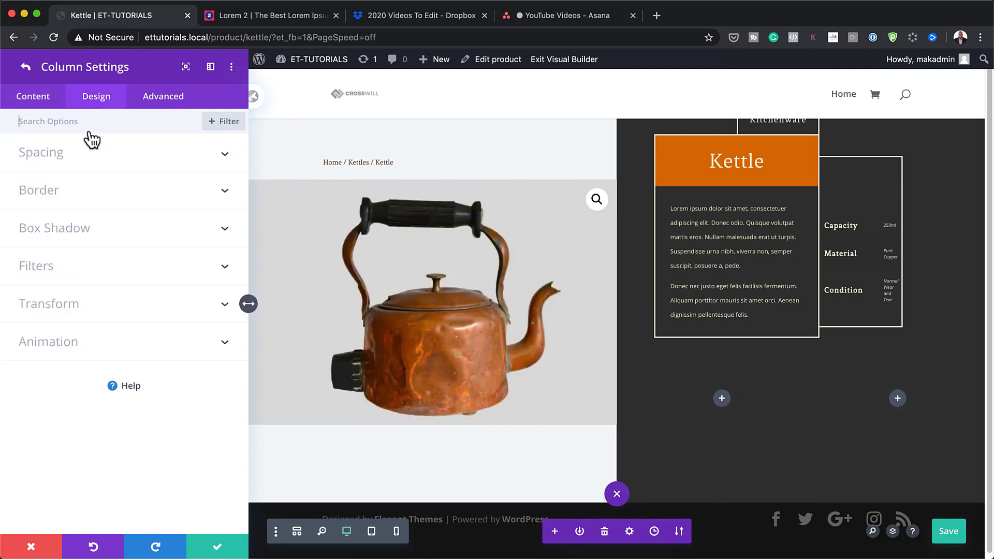
left_click(52, 159)
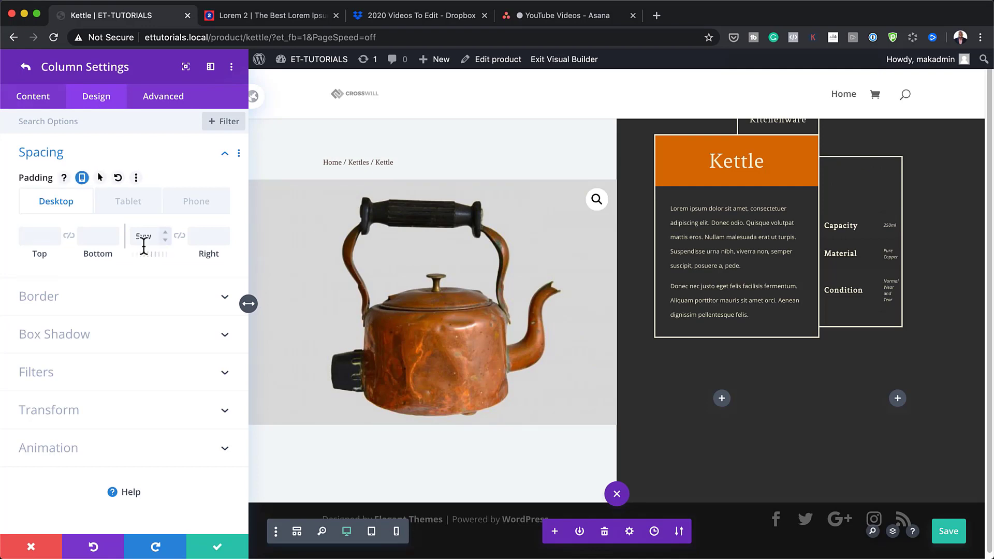
left_click(218, 550)
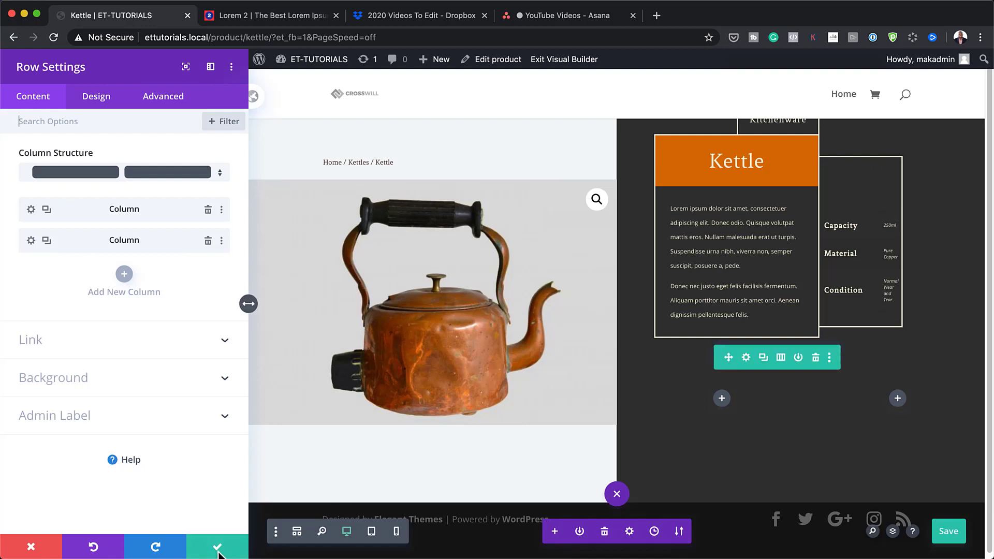
left_click(218, 549)
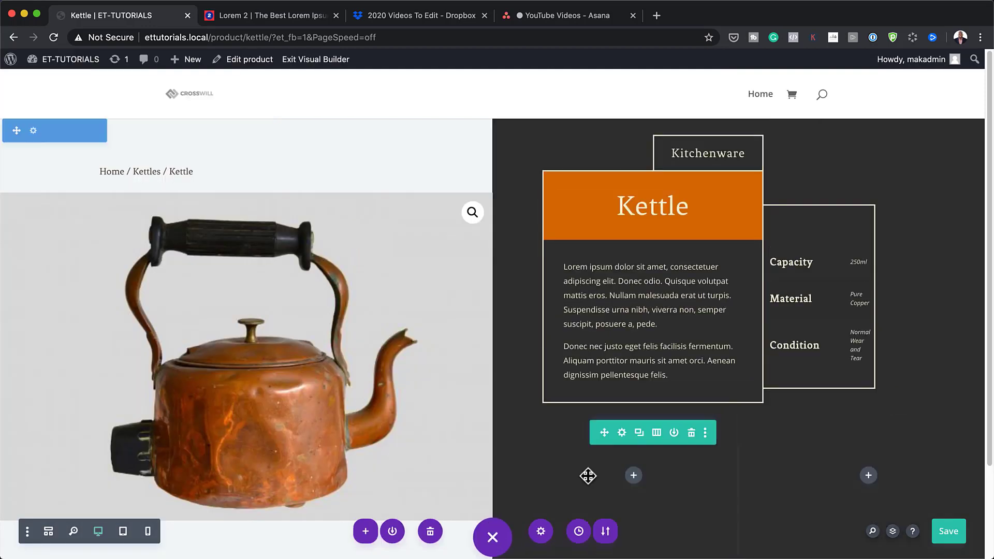
Step: Insert a Woo Price module into the first column of the empty two-column row
left_click(634, 475)
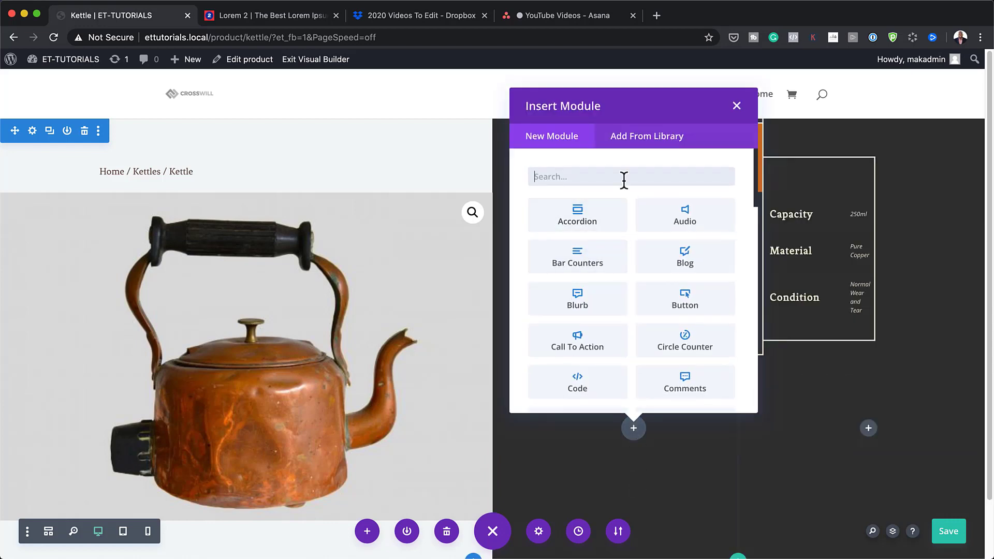
type("woo ")
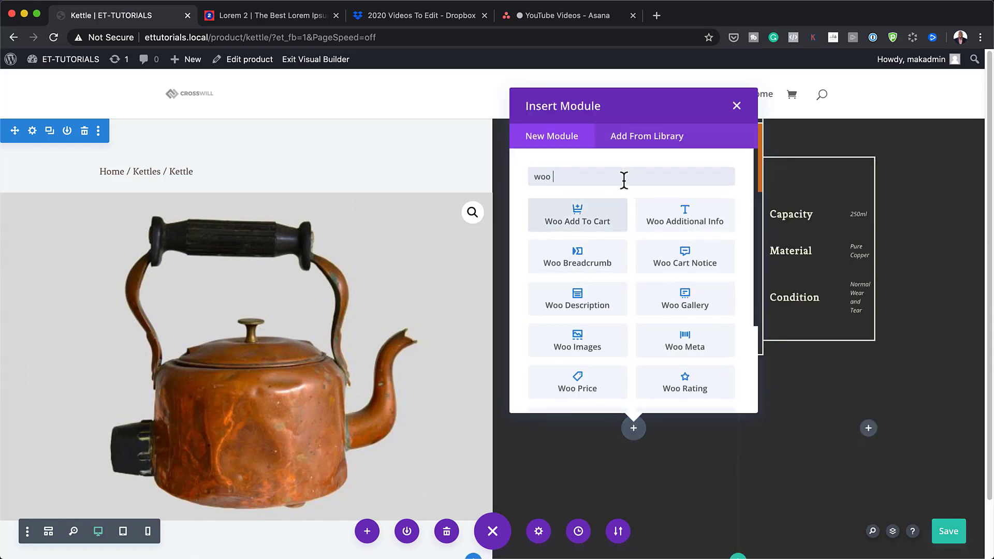
type("pr")
left_click(609, 219)
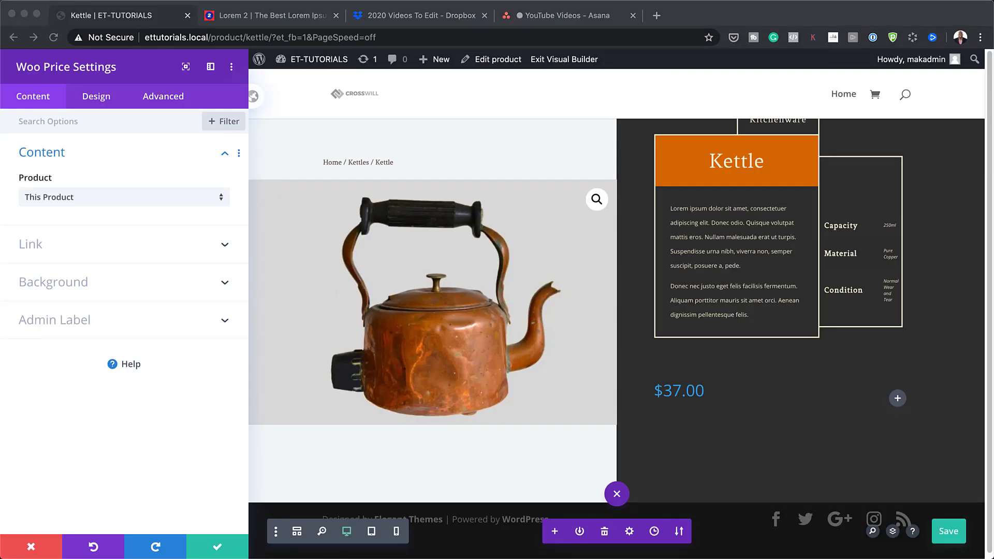
Step: Style the price text with the Fenix font, color #f2eed0 and a text size of 1.5vw
left_click(94, 99)
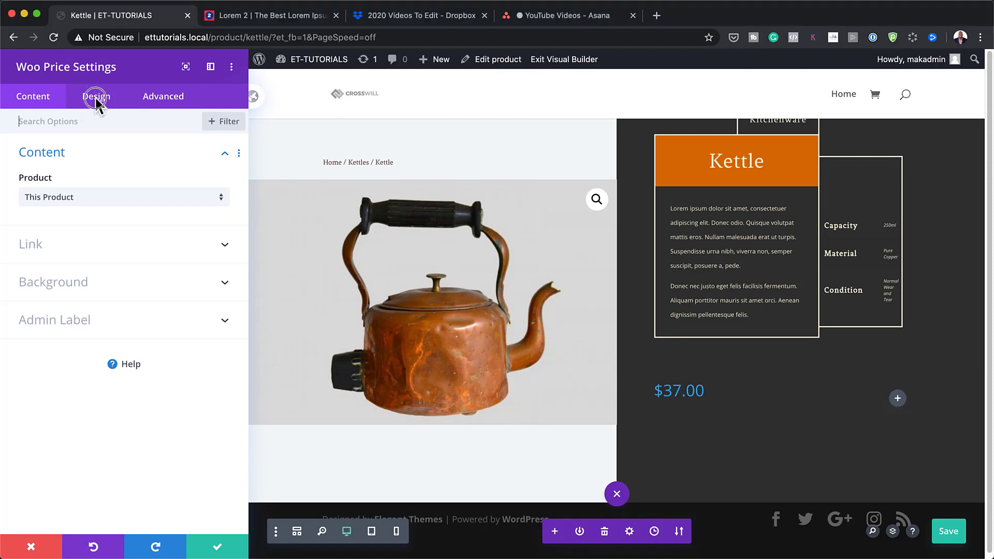
left_click(63, 161)
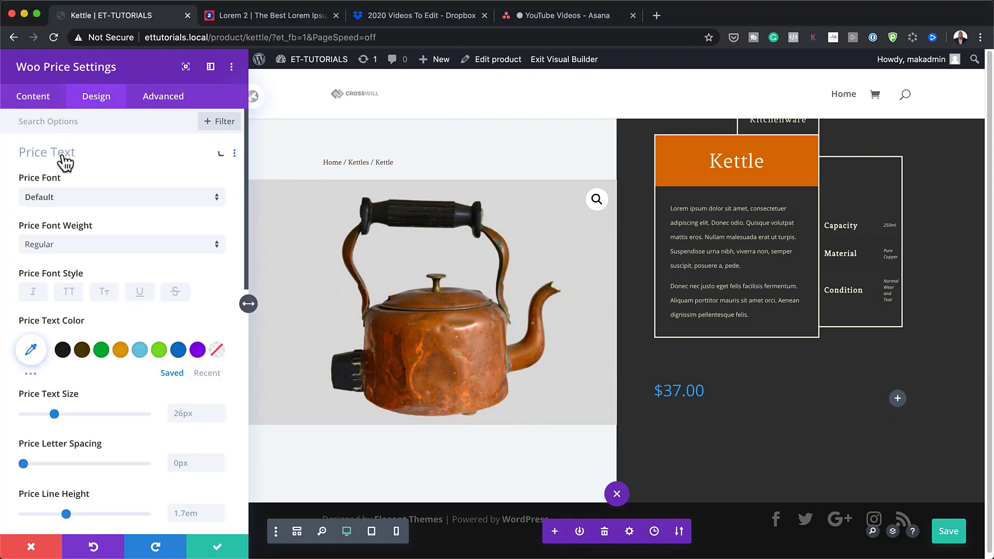
left_click(67, 201)
left_click(66, 194)
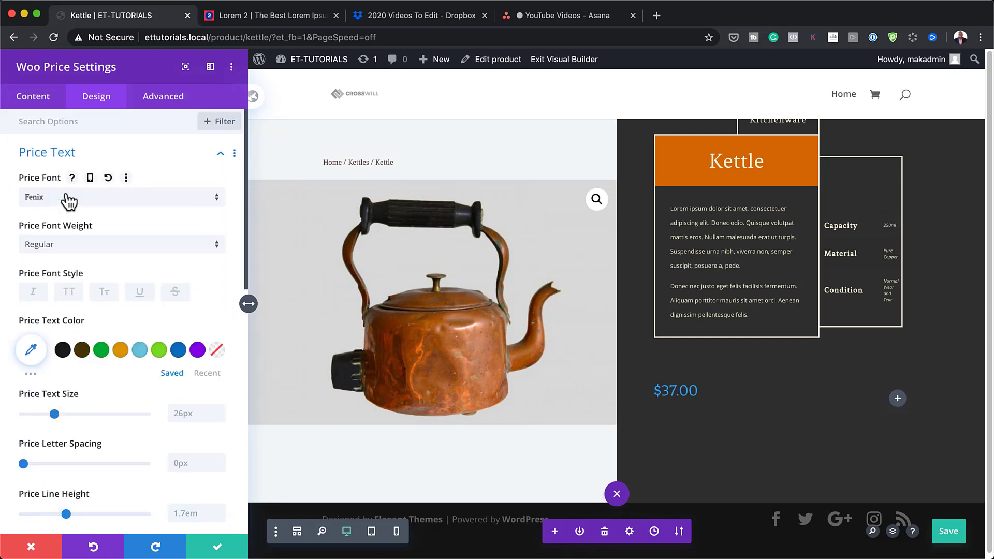
left_click(218, 377)
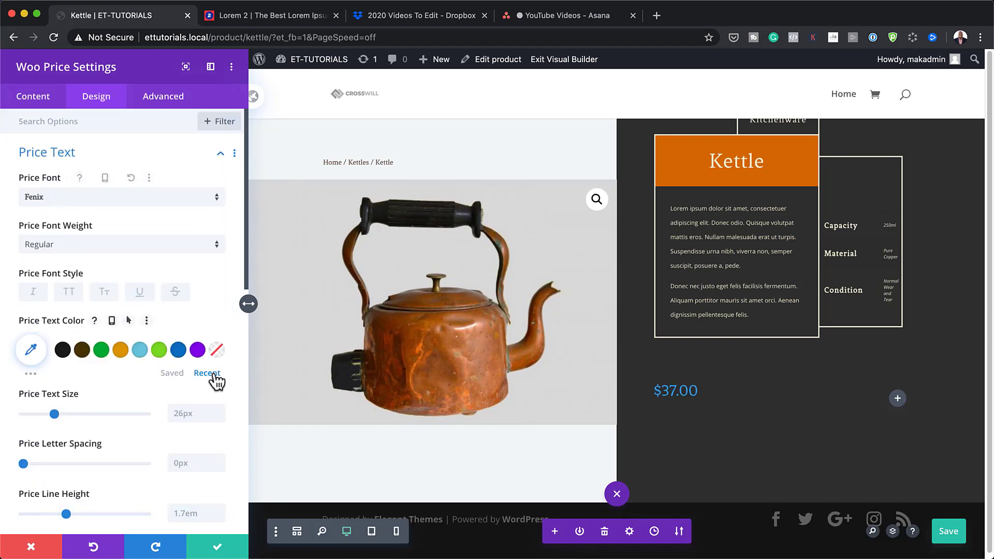
left_click(64, 347)
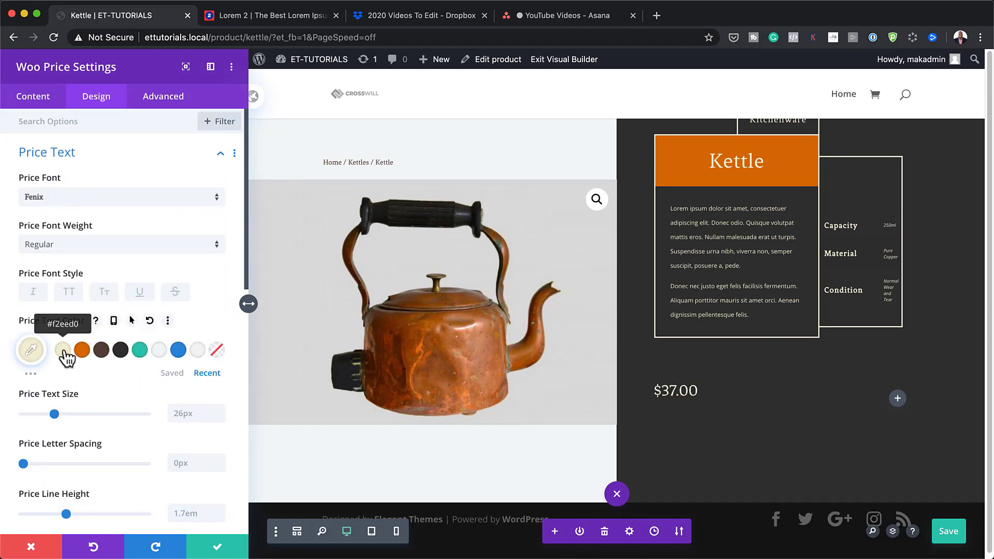
scroll(164, 434, "down", 2)
left_click(187, 373)
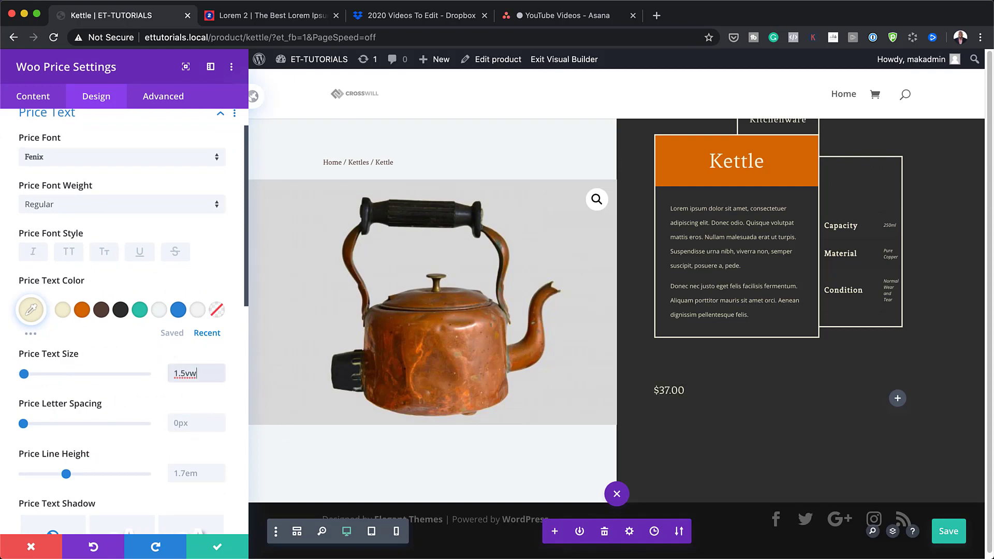
Step: Set the width of the Woo Price module to 39%
scroll(173, 440, "down", 10)
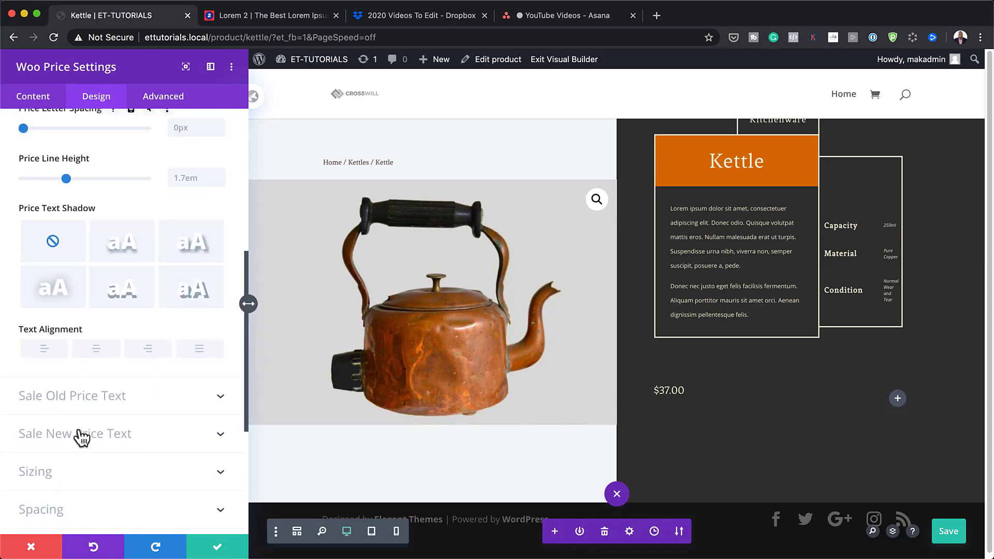
left_click(49, 393)
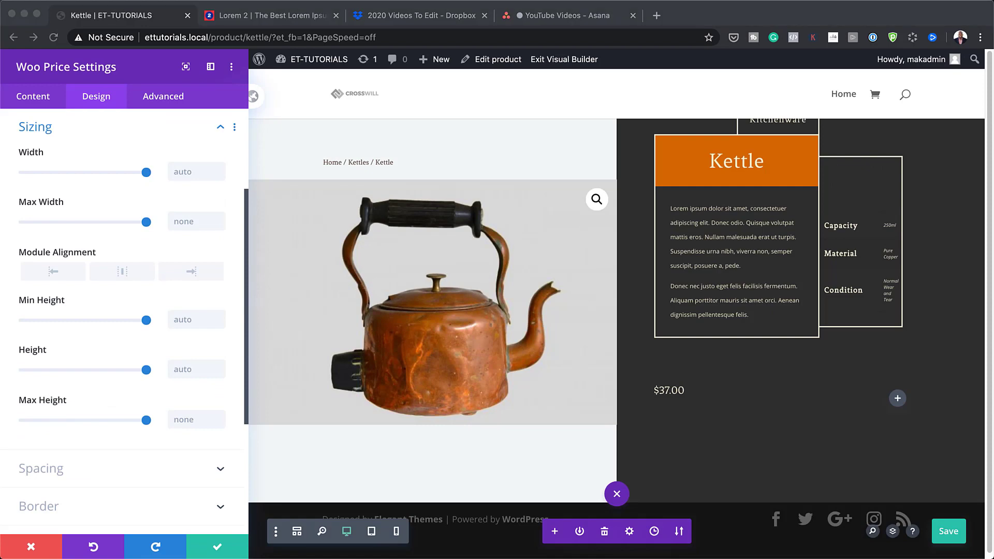
left_click(185, 171)
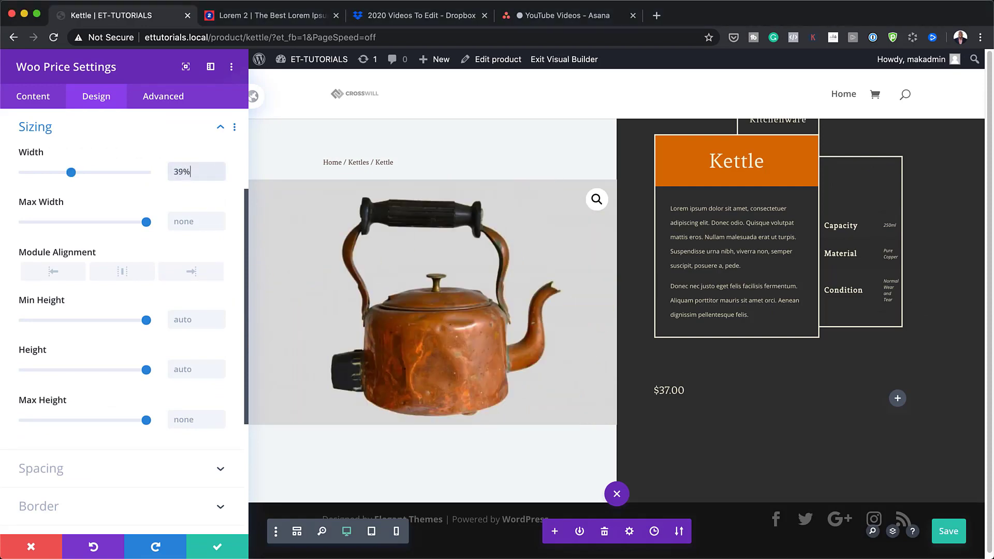
Step: Set the Woo Price module's top, bottom, left and right padding to 1vw, linking each opposite pair
scroll(210, 352, "down", 3)
left_click(56, 313)
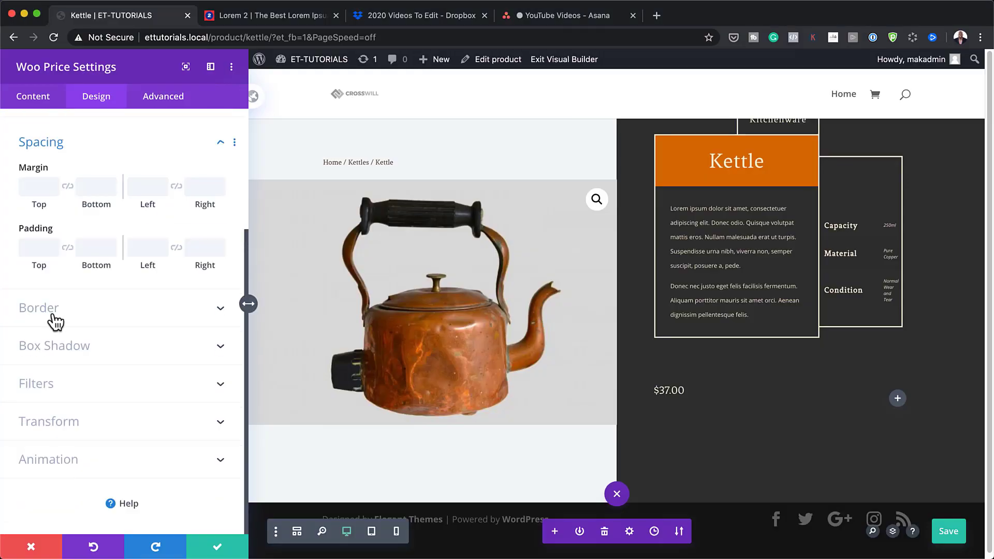
left_click(35, 249)
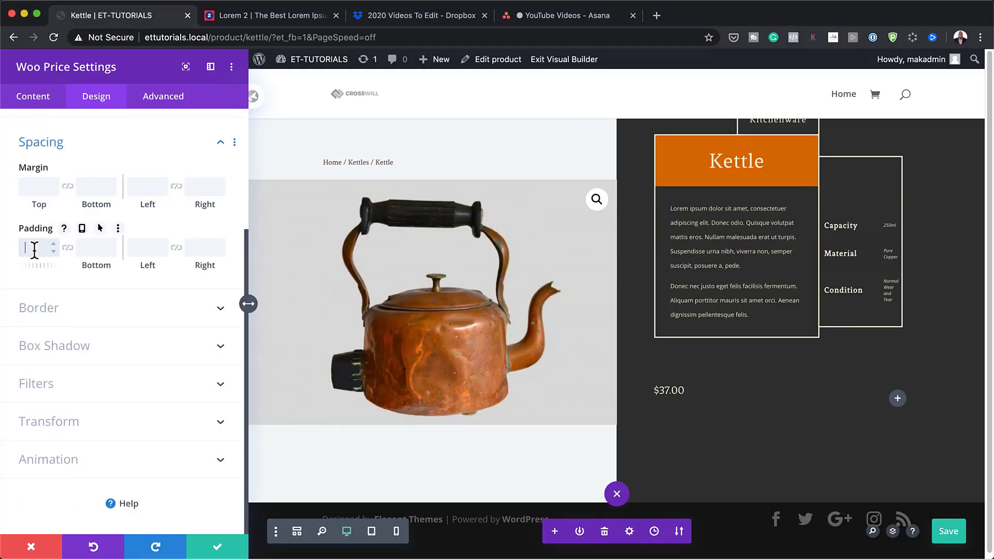
type("1vw")
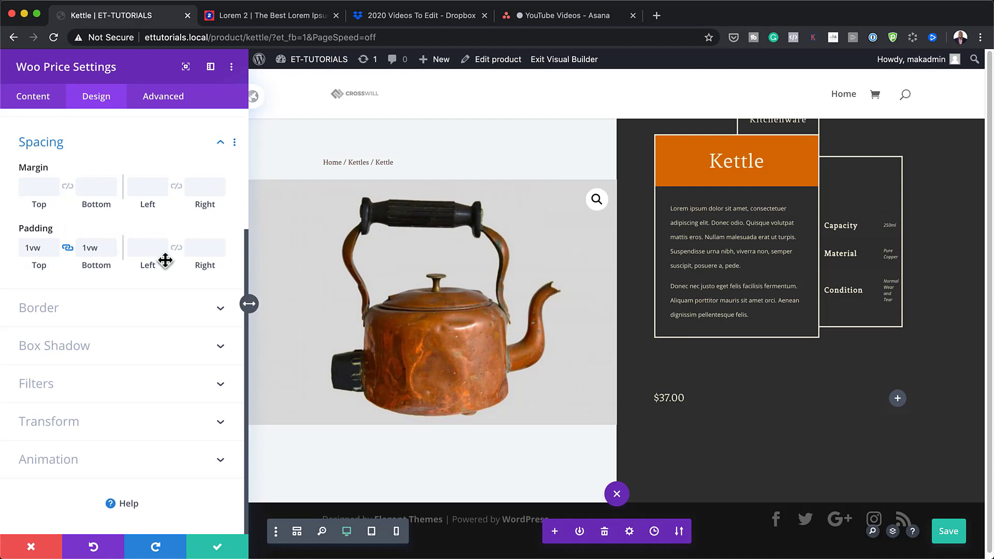
left_click(145, 254)
type("1vw")
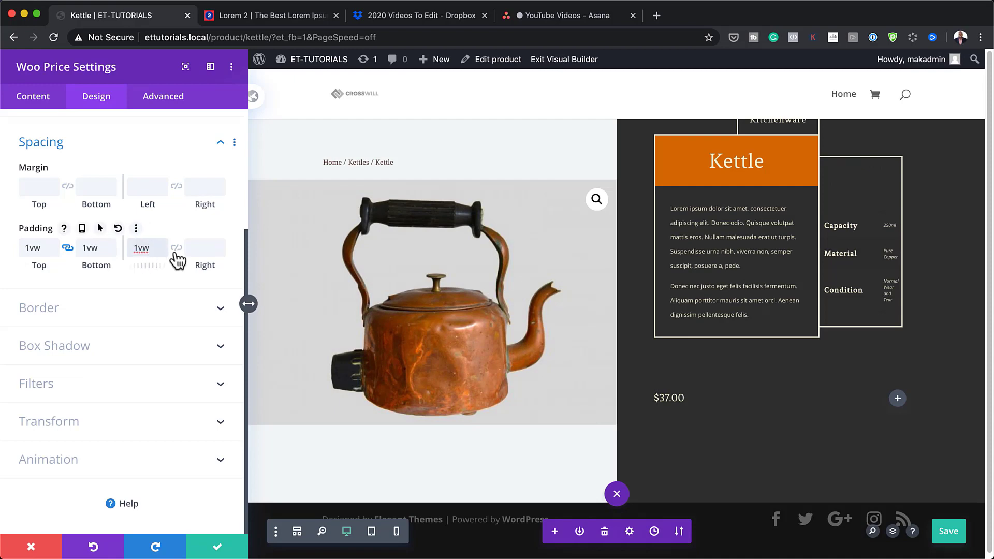
left_click(176, 248)
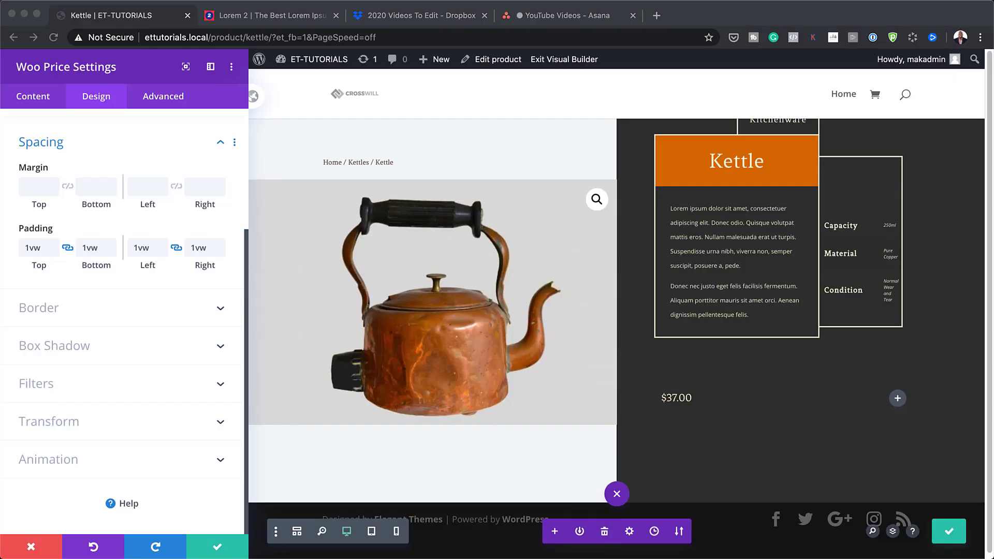
Step: Give the Woo Price module a 2px border in color #f2eed0 and save the module settings
left_click(50, 311)
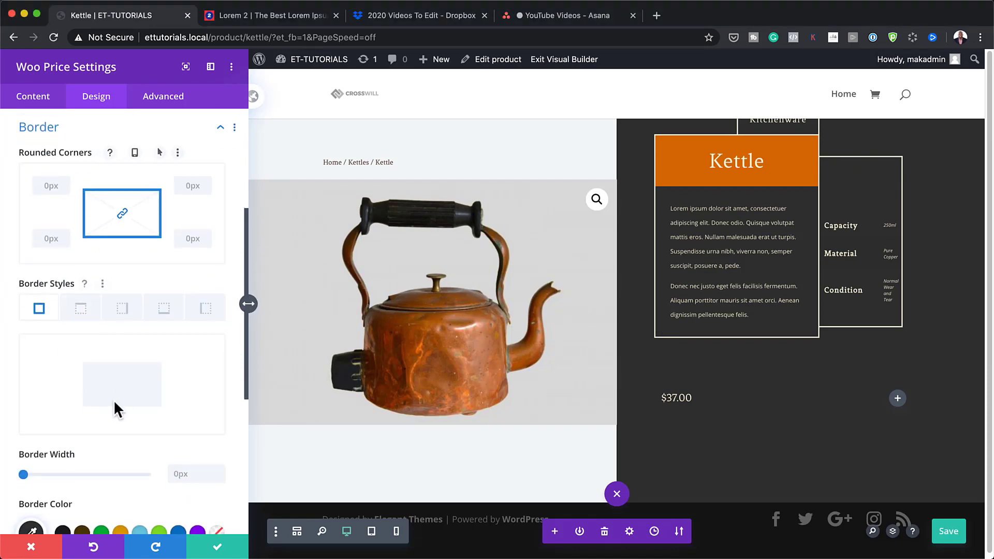
scroll(117, 404, "down", 2)
left_click(176, 433)
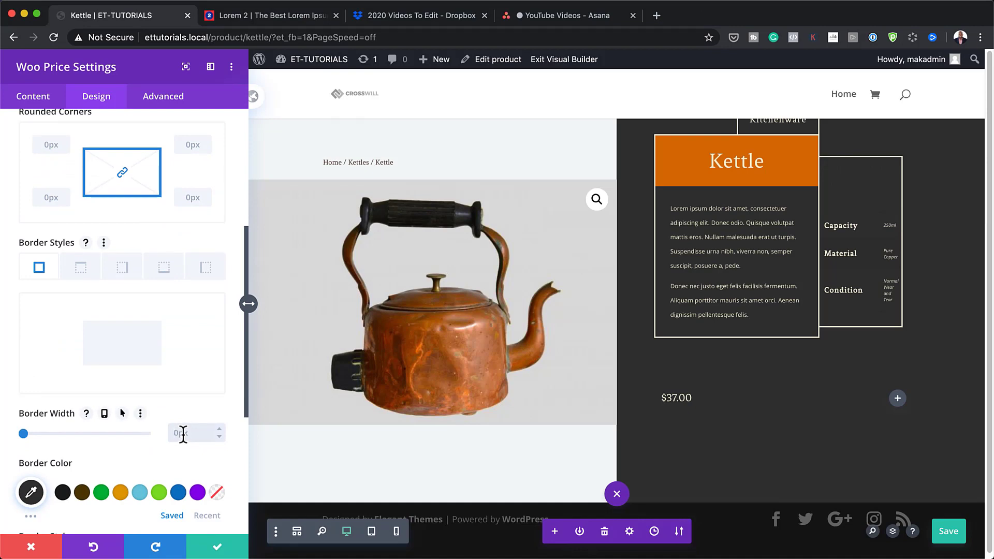
type("2px")
scroll(182, 429, "down", 3)
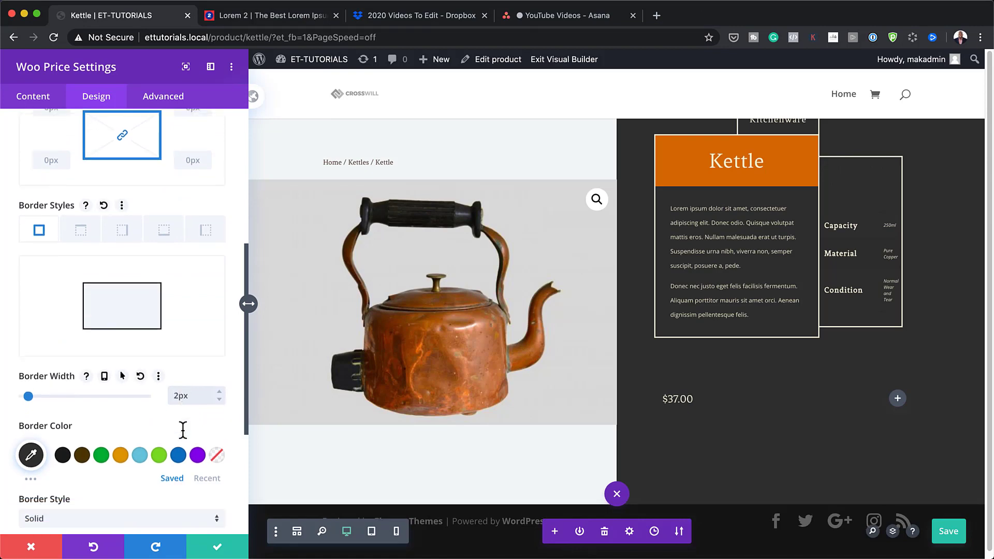
left_click(209, 453)
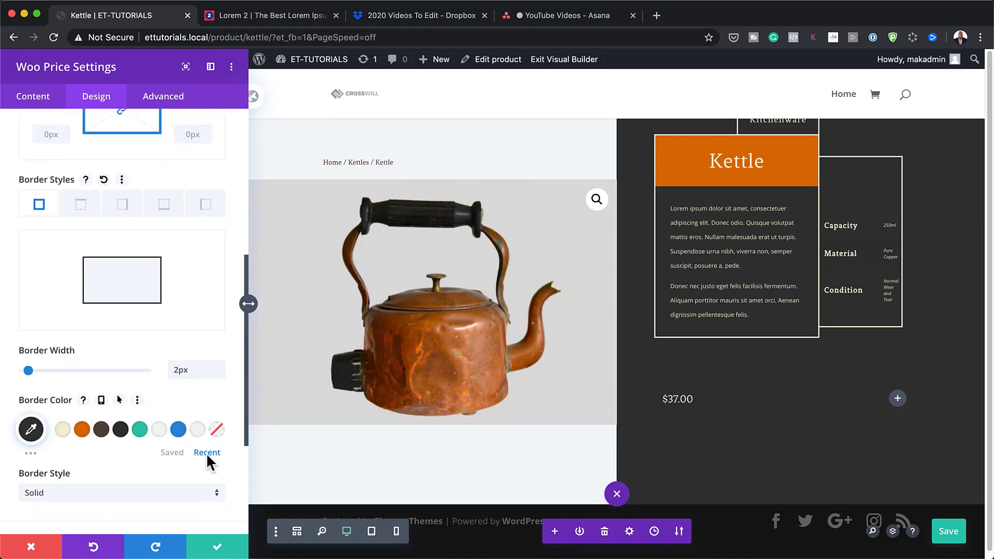
left_click(63, 430)
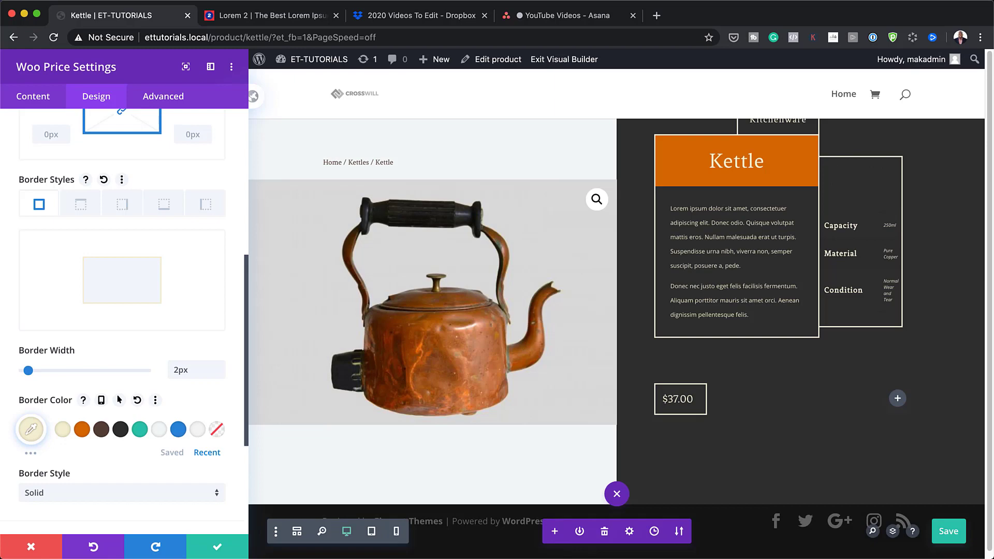
left_click(220, 547)
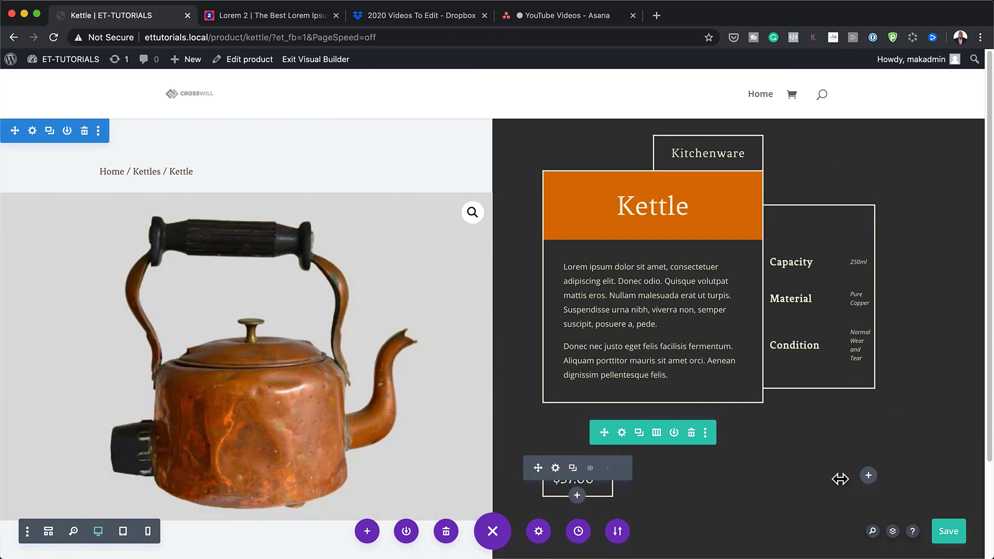
Step: Insert a Woo Add To Cart module into the empty second column beside the price
scroll(841, 477, "down", 3)
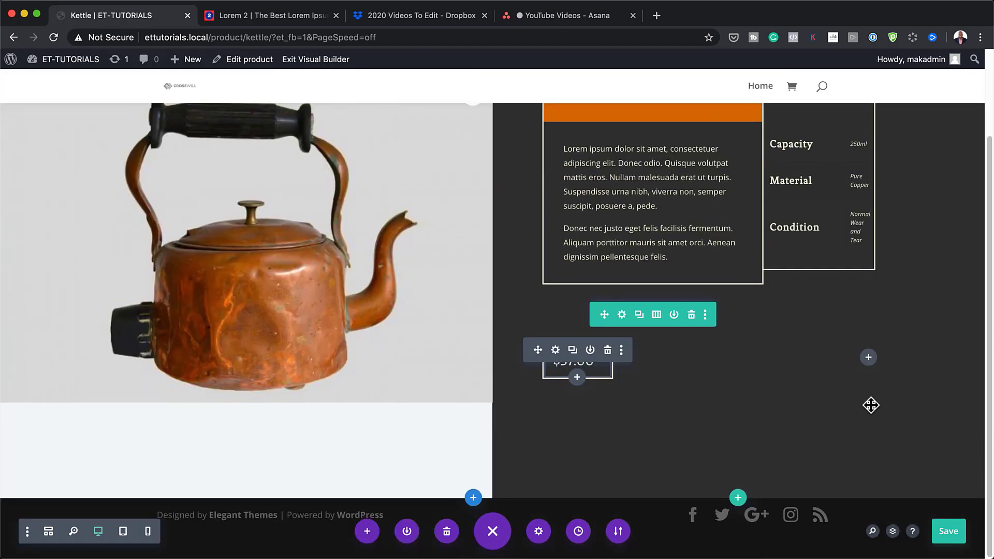
left_click(868, 357)
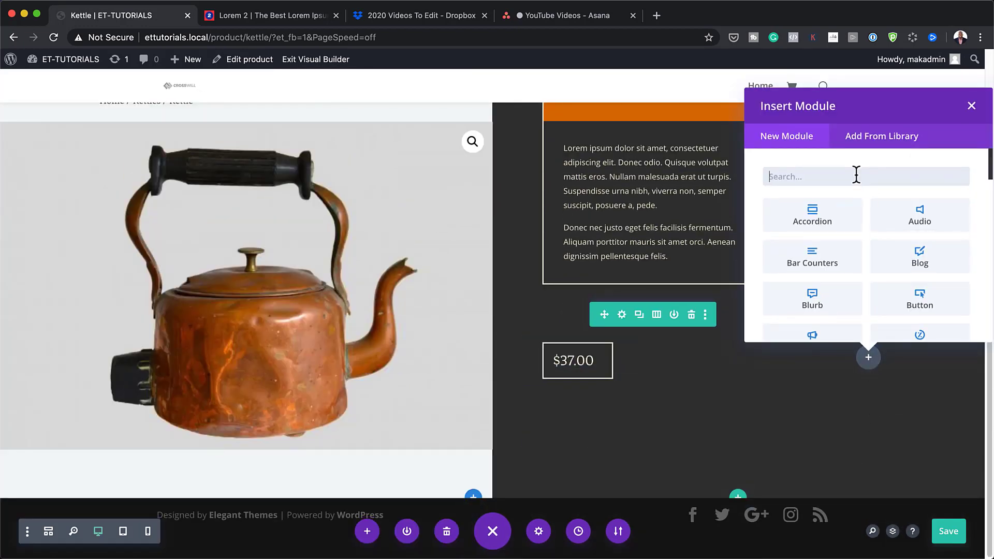
type("woo")
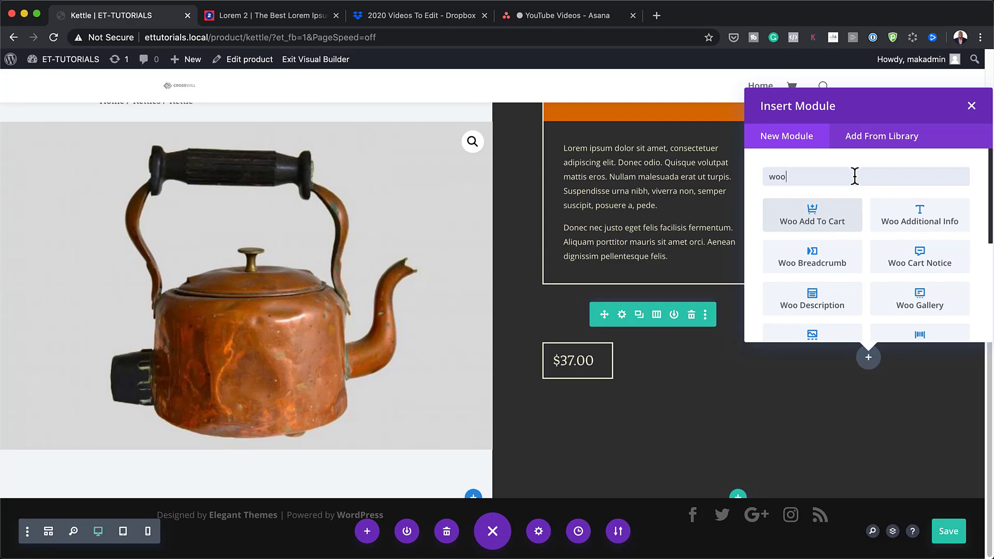
left_click(826, 218)
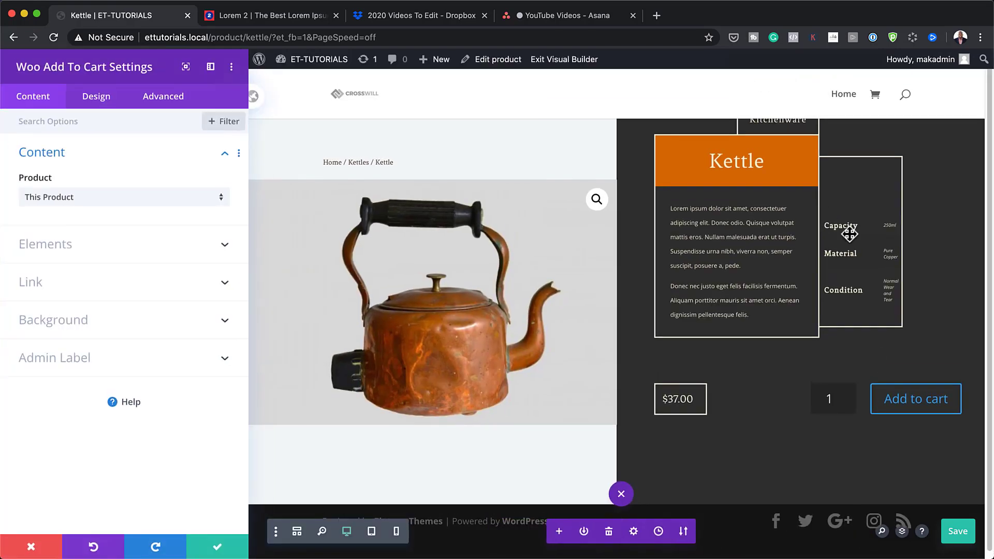
Step: Enable custom styles for the Add to cart button and set its background color to #d66100
left_click(92, 98)
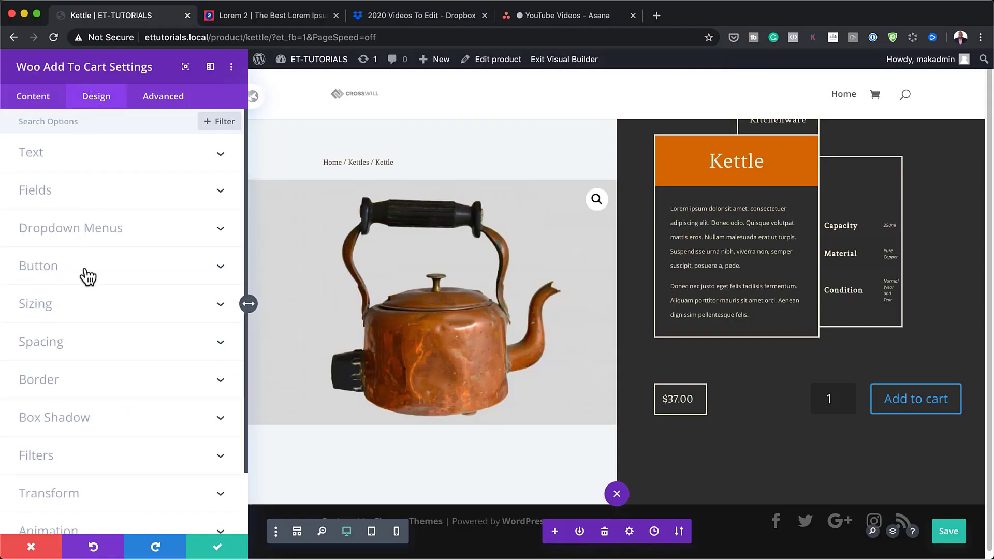
left_click(71, 270)
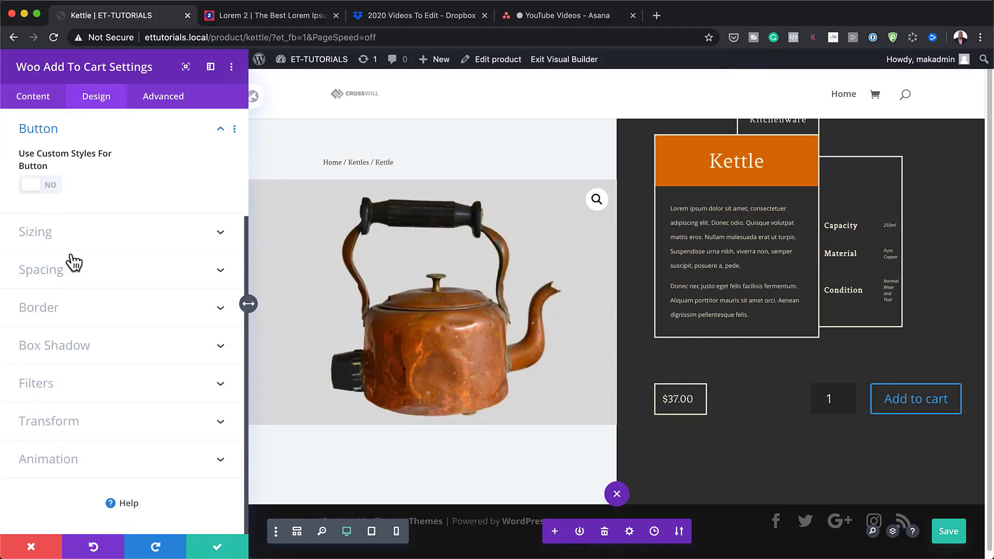
left_click(50, 186)
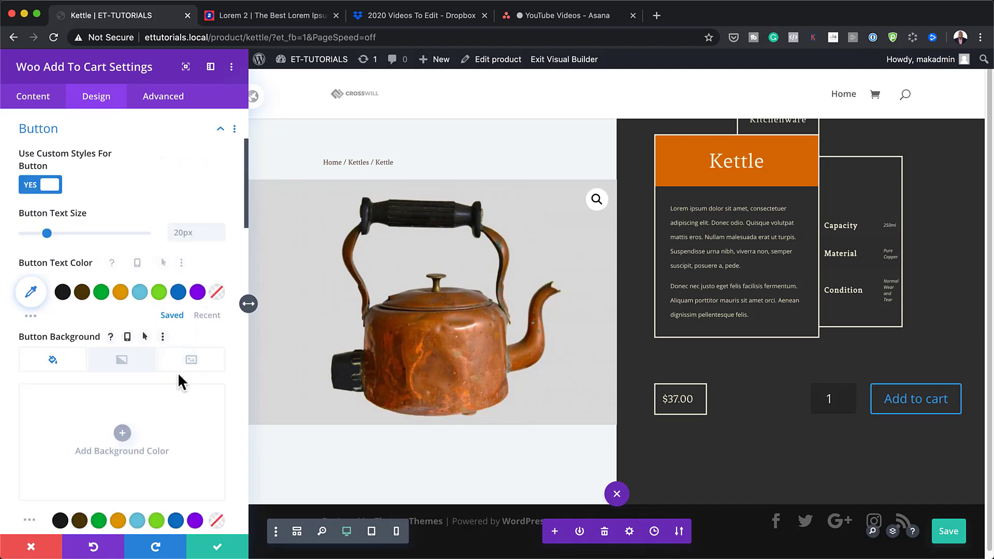
left_click(123, 434)
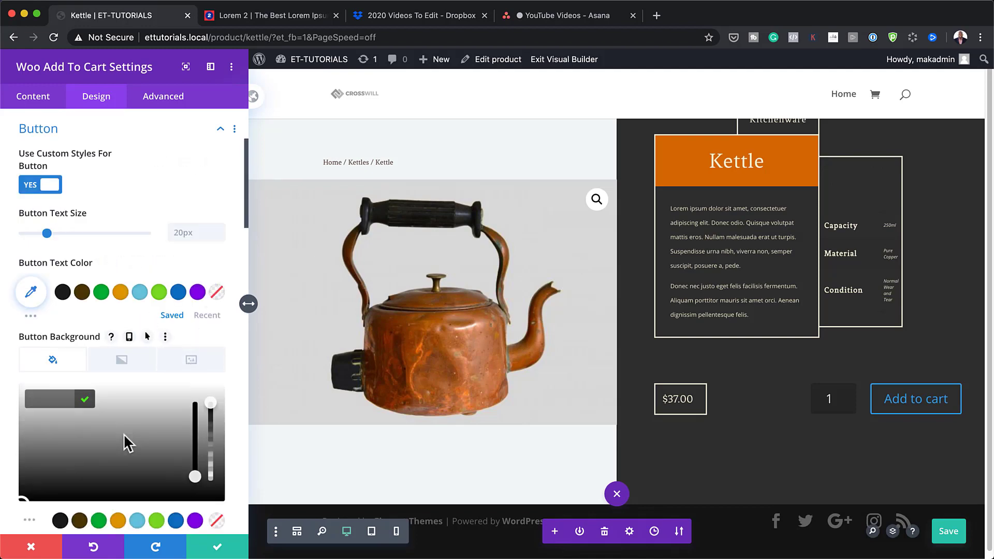
type("#d66100")
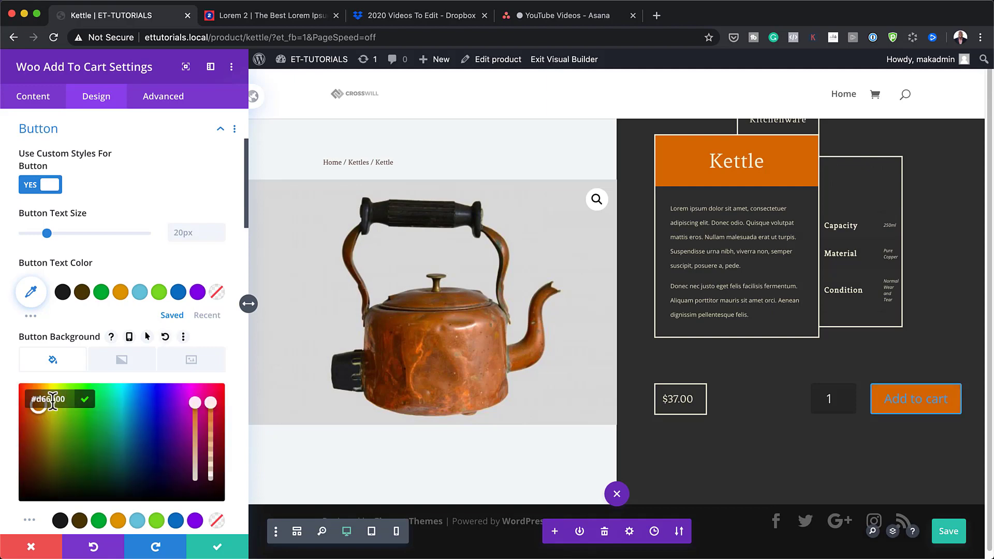
Step: Set the button's text color to #f2eed0 and its text size to 1.3vw, saving the page
left_click(213, 317)
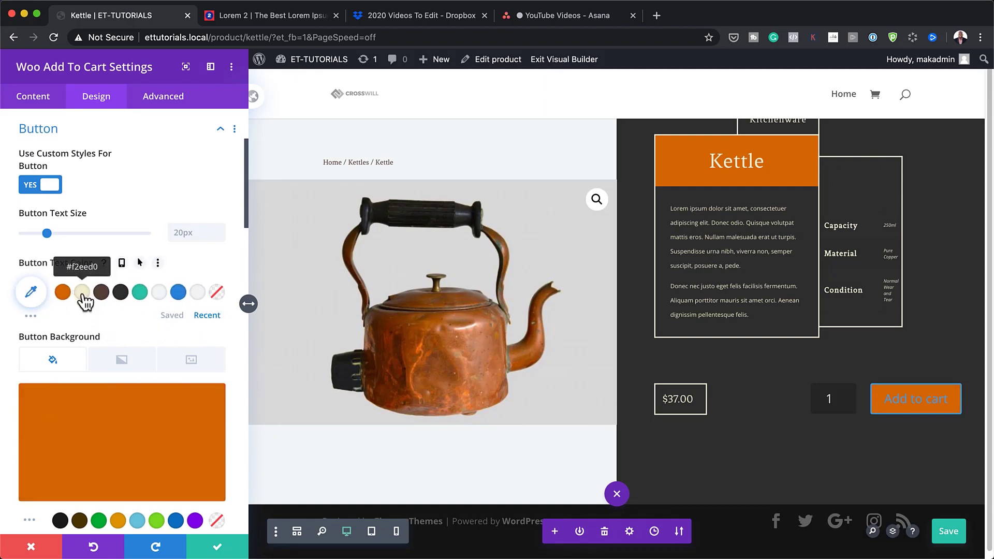
left_click(82, 294)
left_click(949, 532)
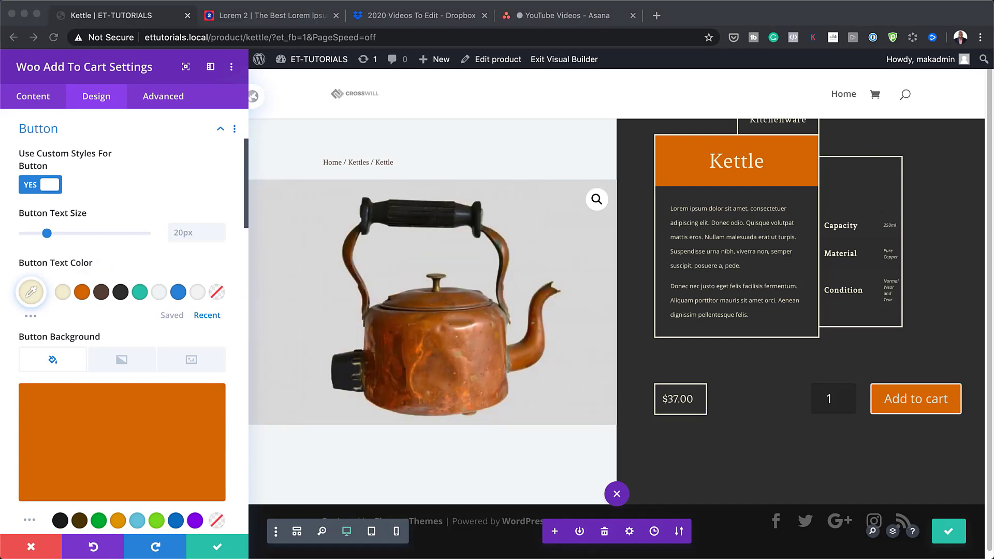
left_click(195, 231)
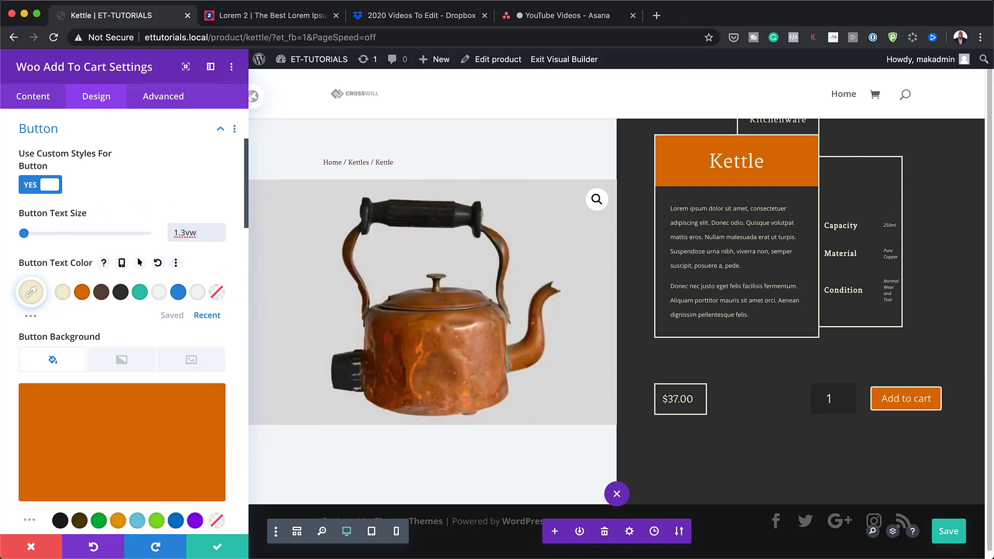
left_click(949, 531)
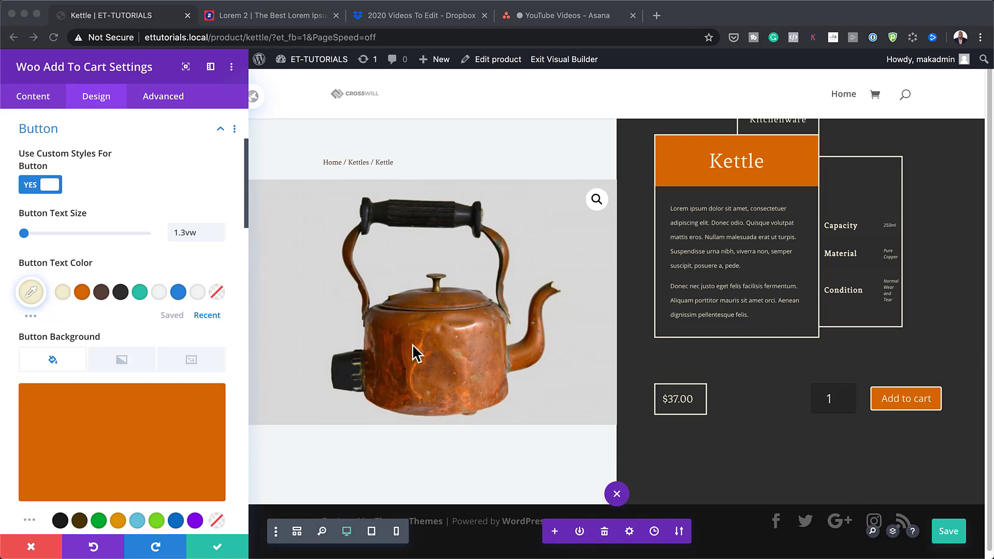
Step: Set the button's padding to 0.5vw top and bottom and 1.5vw left and right, linking each opposite pair
scroll(218, 411, "down", 15)
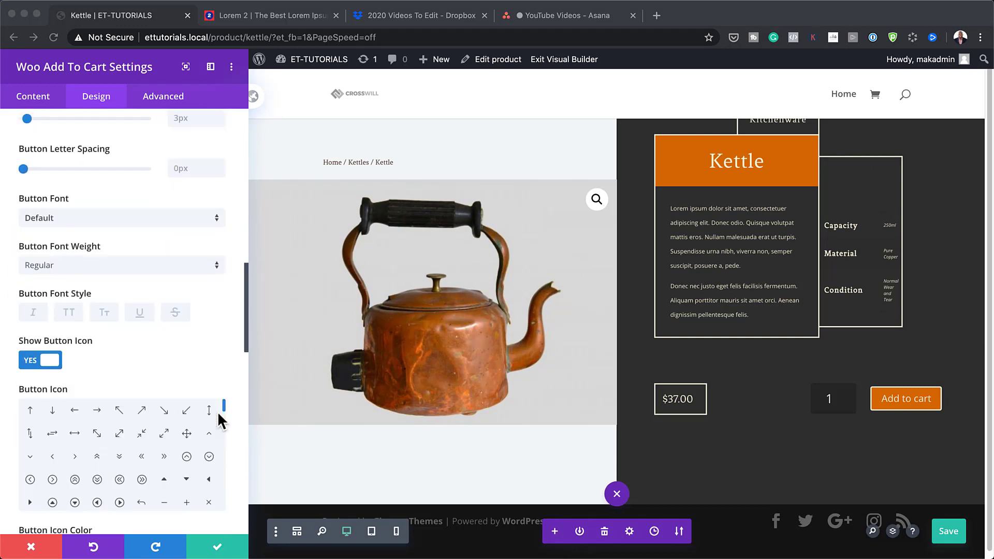
scroll(220, 422, "down", 20)
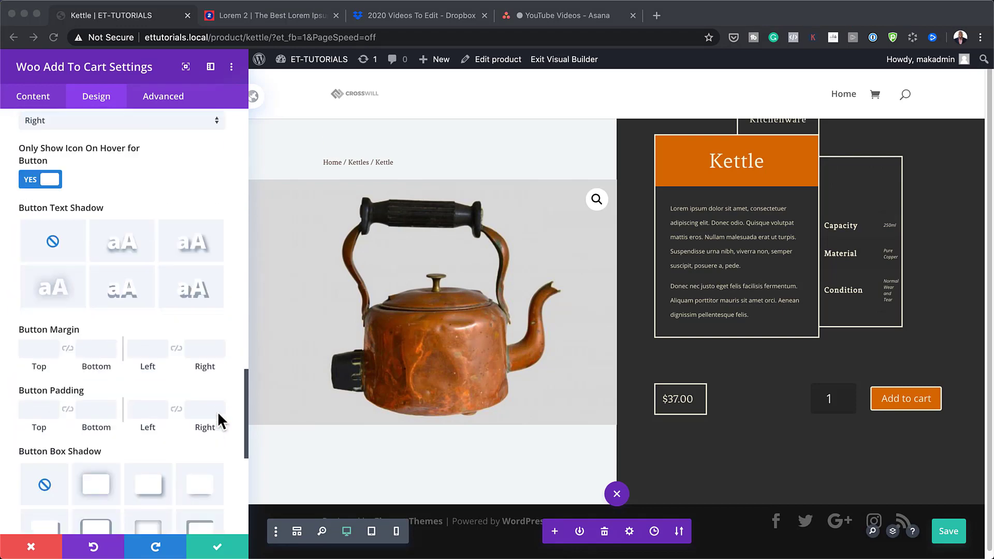
left_click(51, 415)
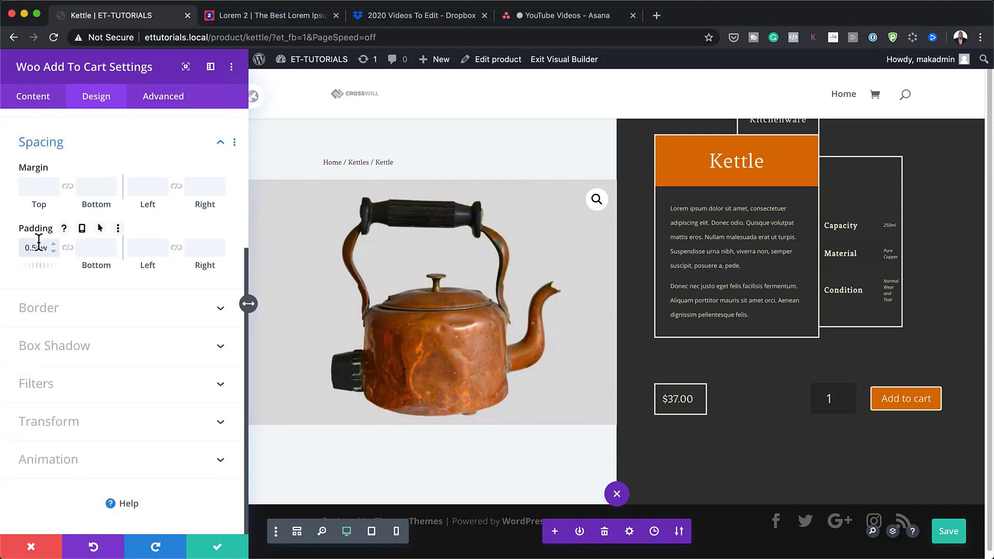
left_click(68, 247)
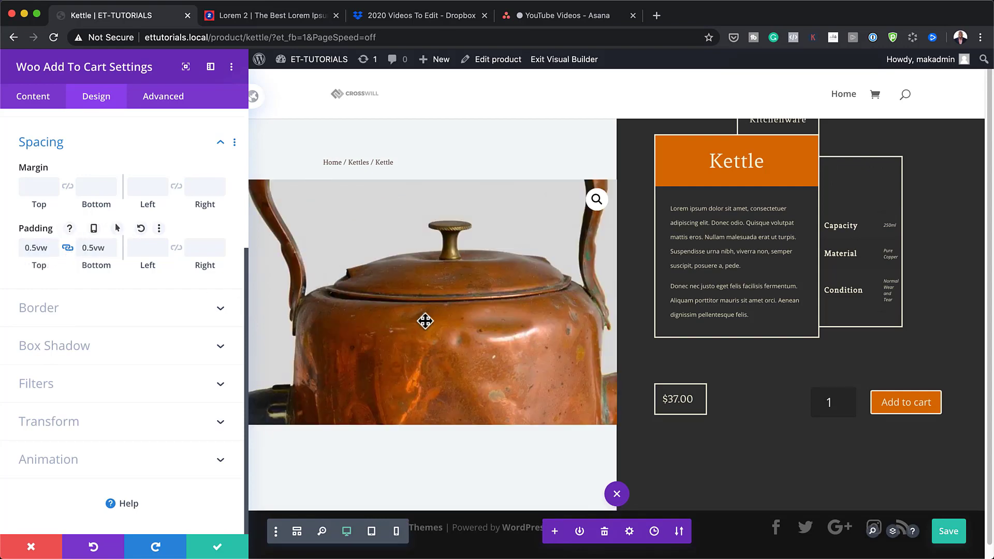
left_click(141, 247)
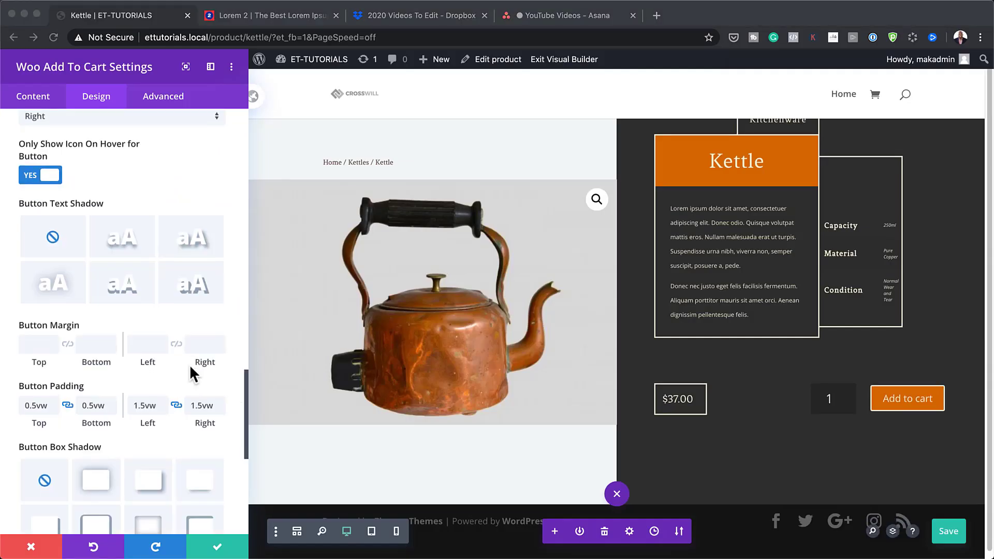
Step: Set the Woo Add To Cart module's width to 100% and save the module settings
scroll(189, 365, "down", 5)
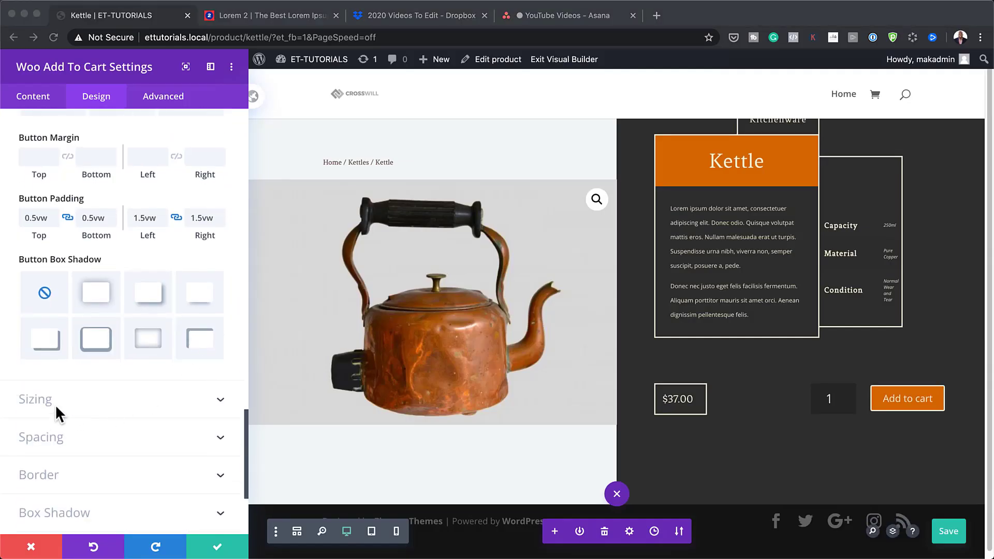
left_click(45, 399)
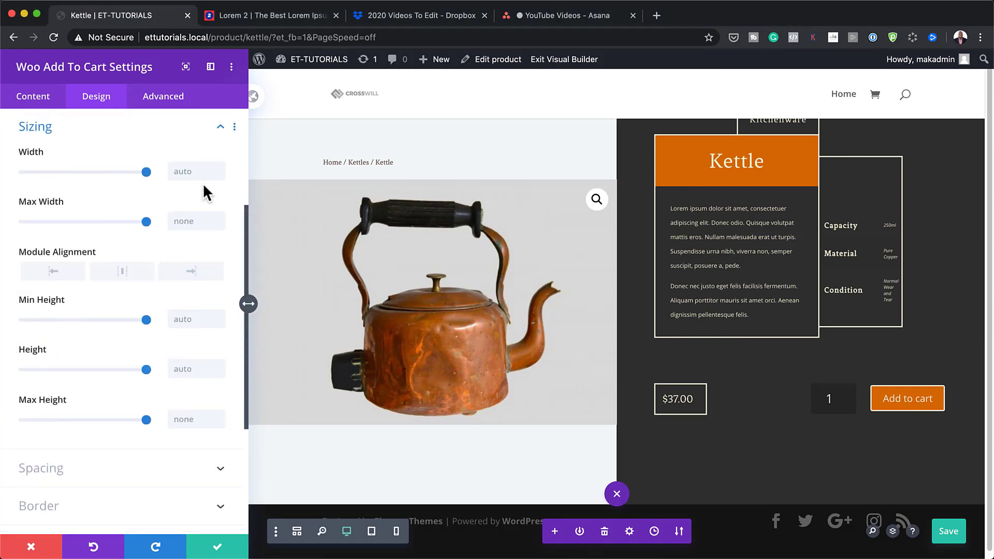
left_click(200, 172)
type("100%")
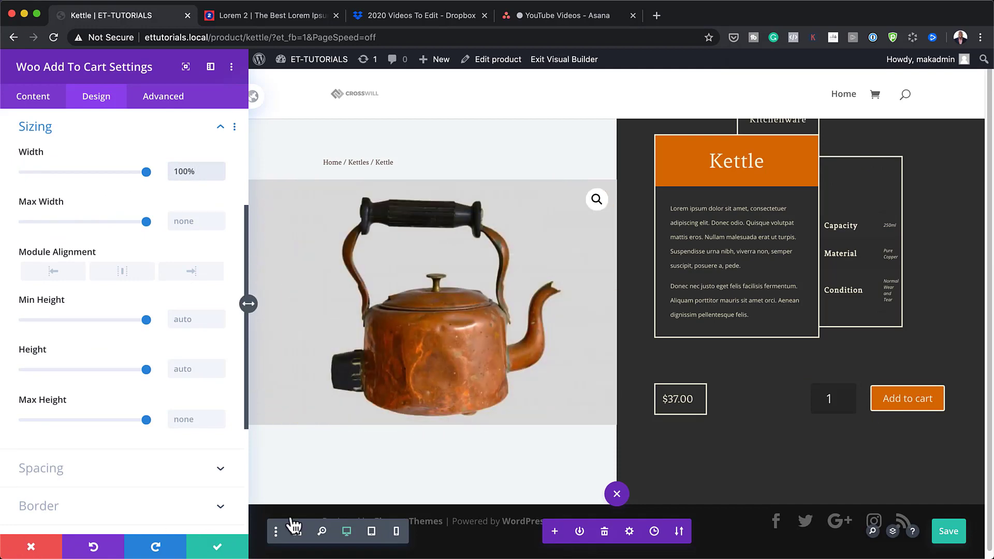
left_click(216, 546)
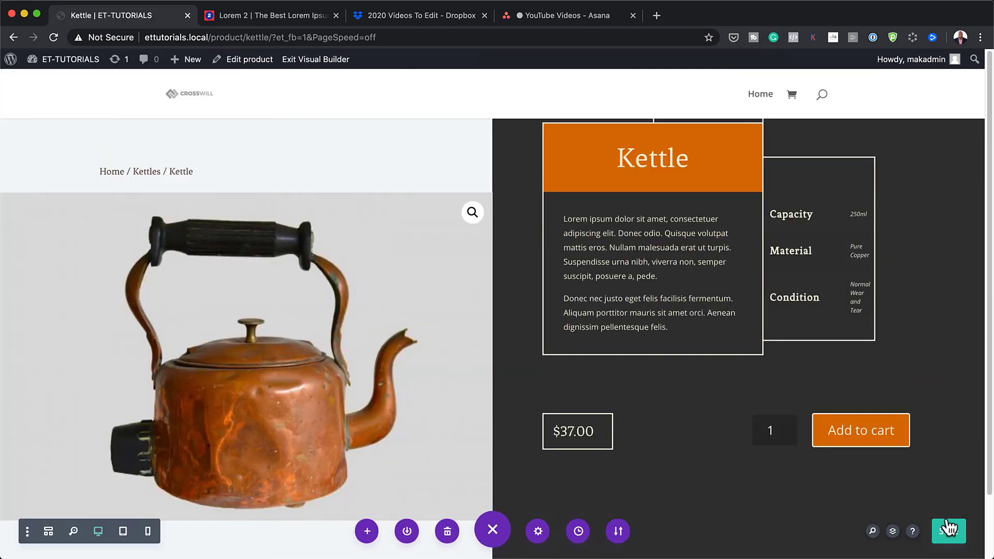
Step: Save the page and exit the visual builder to review the live Kettle product page
left_click(952, 533)
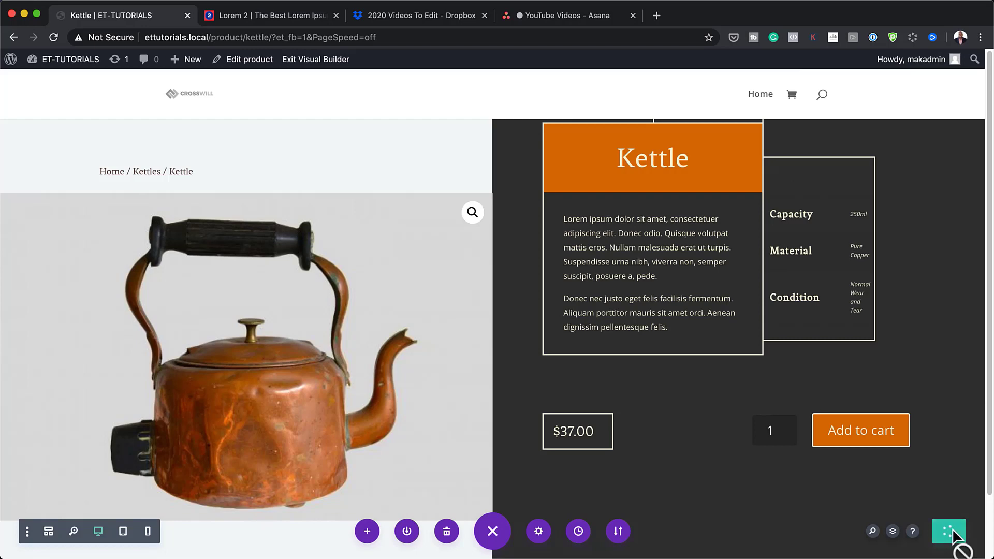
left_click(327, 66)
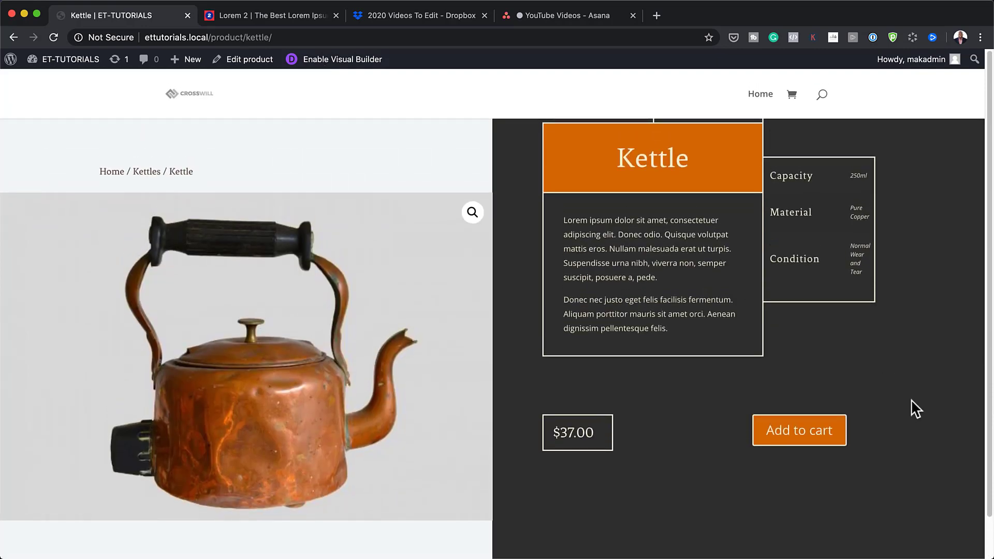
scroll(916, 409, "down", 2)
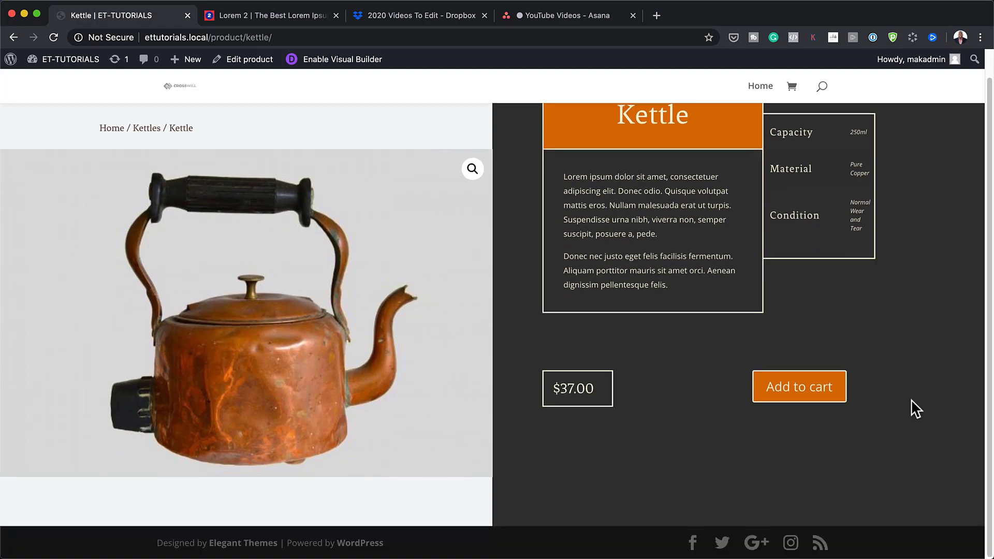
scroll(914, 410, "up", 1)
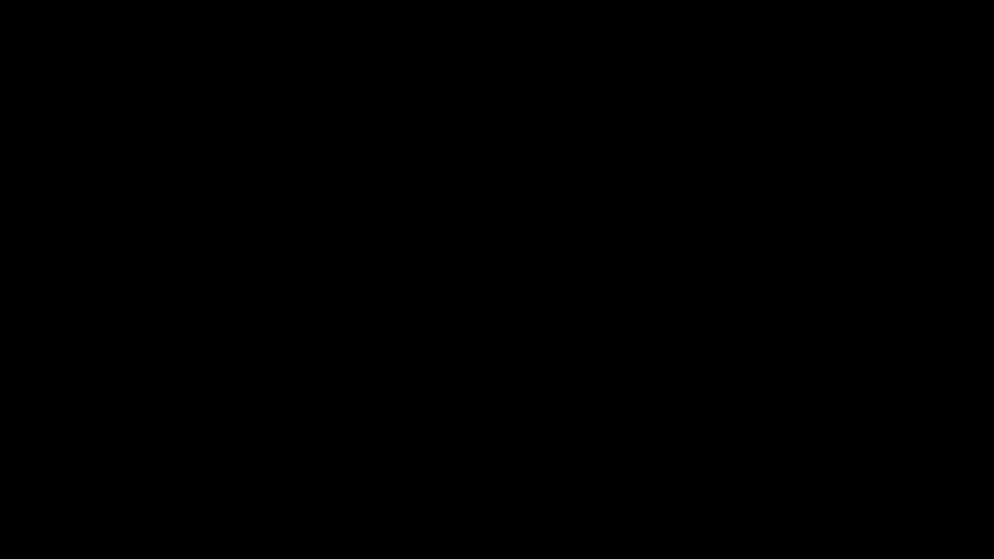